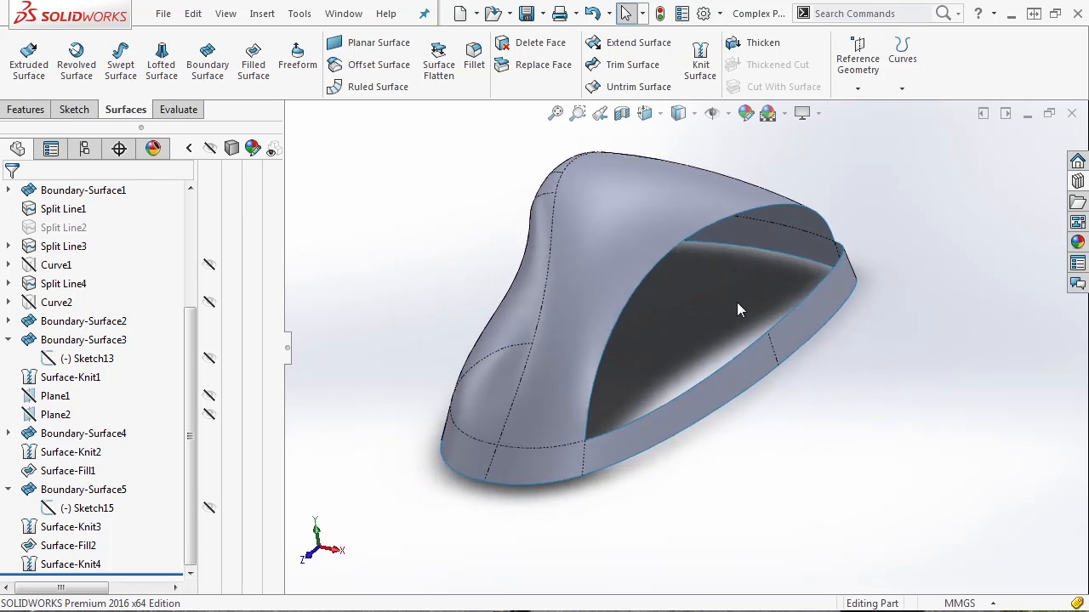
Start a new sketch on the Front Plane
{"action": "left_click_drag", "start_coordinate": [190, 332], "coordinate": [191, 212]}
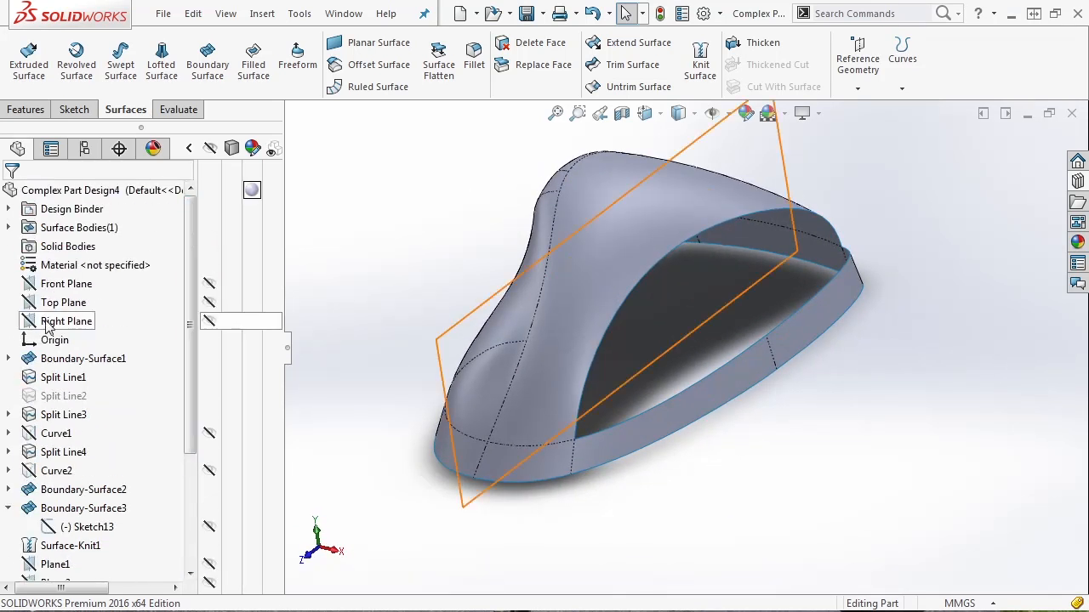
{"action": "left_click", "coordinate": [52, 286]}
{"action": "left_click", "coordinate": [61, 249]}
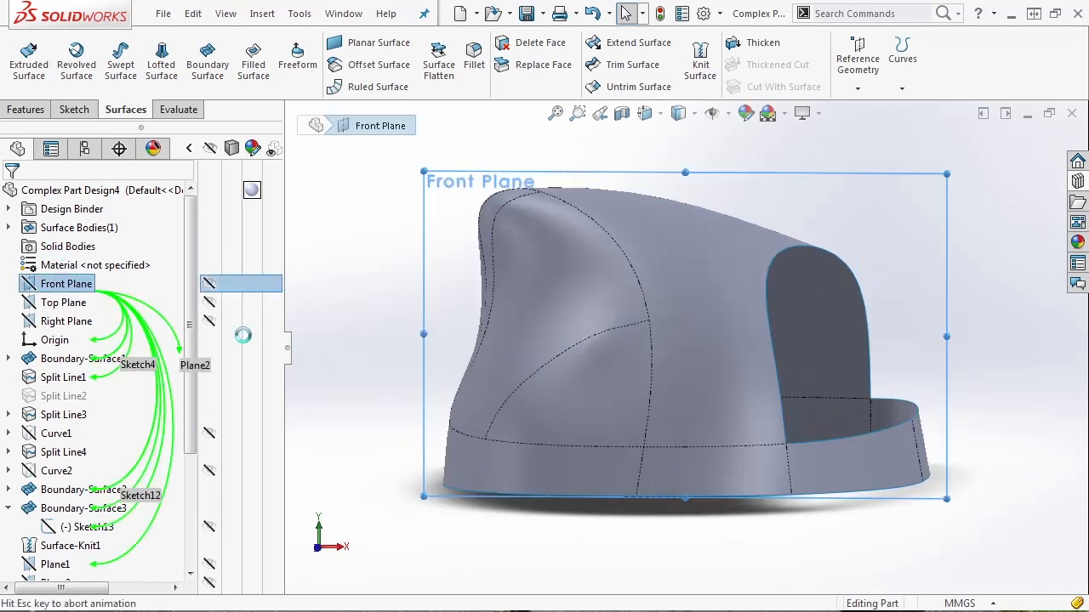
Create an intersection curve from the large top face above the opening and convert it to construction geometry
{"action": "left_click", "coordinate": [289, 59]}
{"action": "key", "text": "Escape"}
{"action": "left_click", "coordinate": [289, 89]}
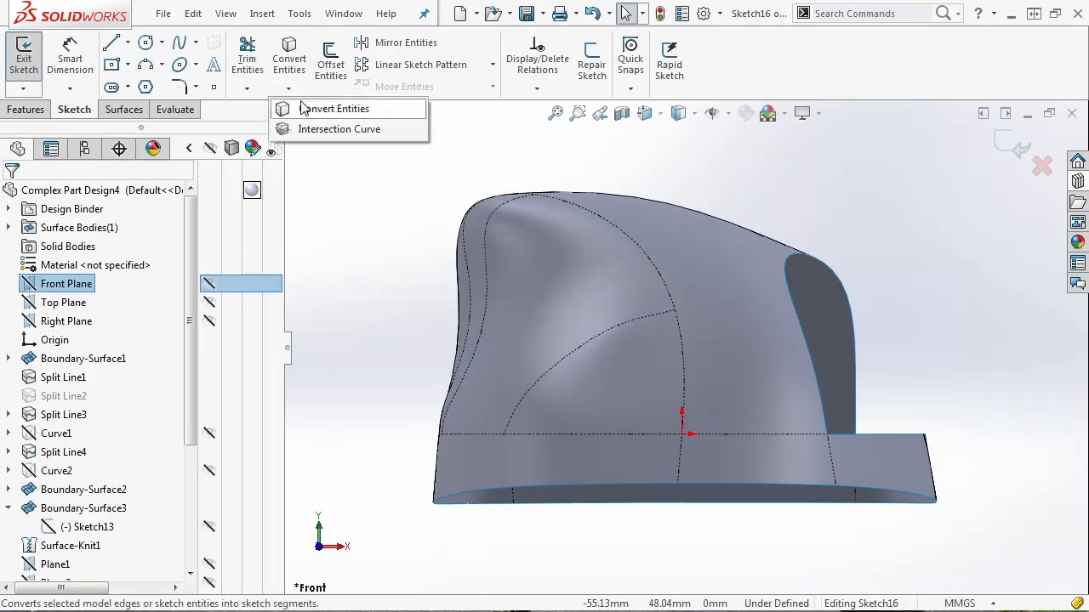
{"action": "left_click", "coordinate": [340, 128]}
{"action": "left_click", "coordinate": [763, 285]}
{"action": "middle_click_drag", "start_coordinate": [763, 278], "coordinate": [794, 257]}
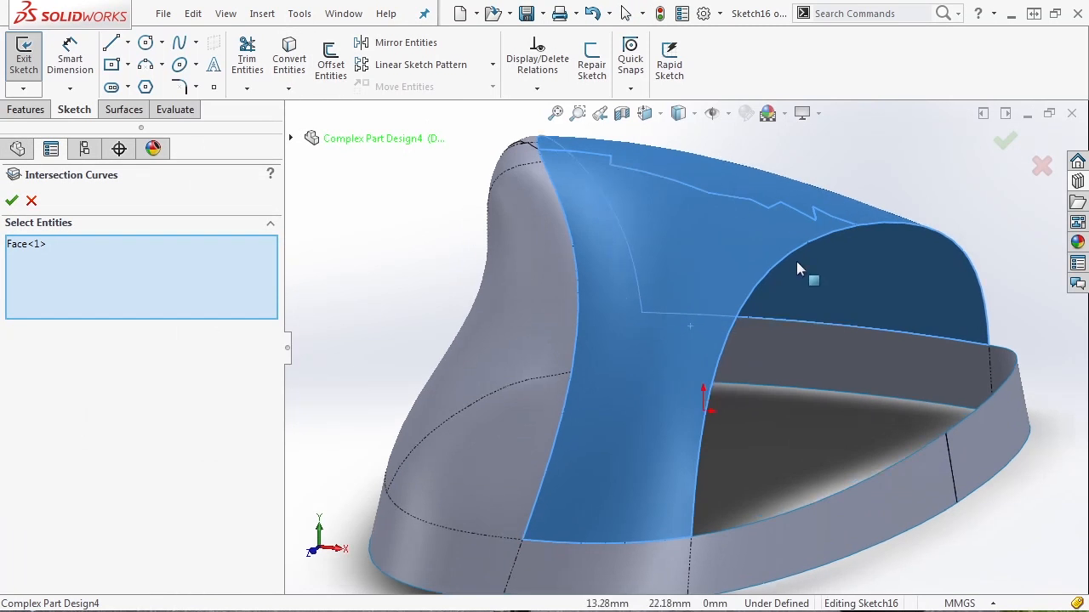
{"action": "left_click", "coordinate": [1005, 143]}
{"action": "left_click", "coordinate": [785, 203]}
{"action": "key", "text": "Escape"}
{"action": "scroll", "coordinate": [838, 425], "scroll_direction": "up", "scroll_amount": 3}
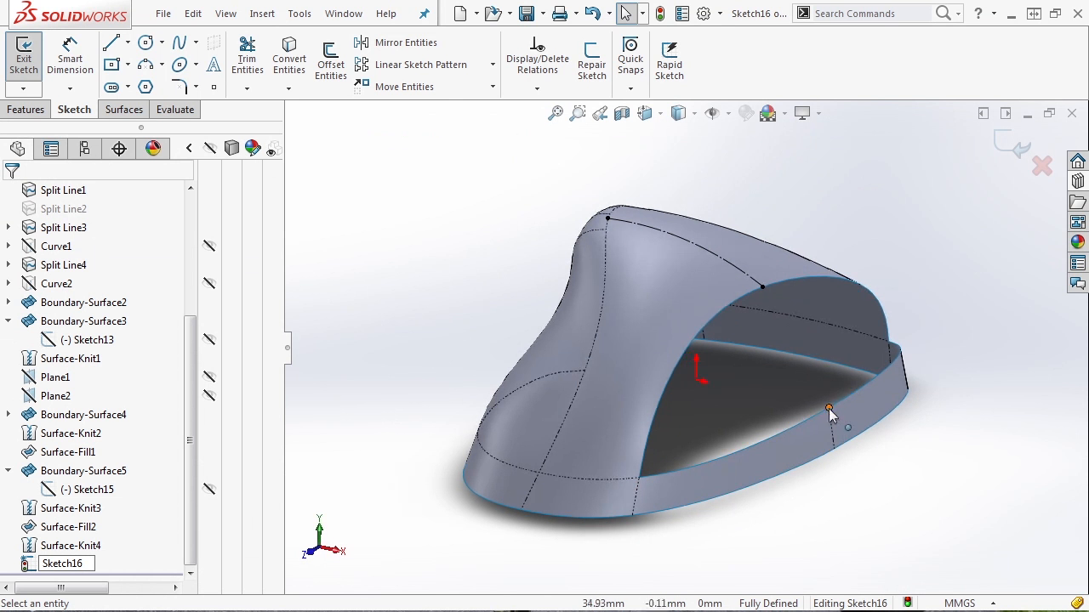
Draw an eight-vertex style spline from the intersection curve's end at the arch edge down to the rim's edge vertex
{"action": "middle_click_drag", "start_coordinate": [799, 351], "coordinate": [778, 351], "text": "ctrl"}
{"action": "left_click", "coordinate": [196, 43]}
{"action": "left_click", "coordinate": [211, 85]}
{"action": "mouse_move", "coordinate": [636, 348]}
{"action": "middle_mouse_down"}
{"action": "mouse_move", "coordinate": [699, 292]}
{"action": "mouse_move", "coordinate": [687, 300]}
{"action": "middle_mouse_up"}
{"action": "scroll", "coordinate": [686, 299], "scroll_direction": "down", "scroll_amount": 1}
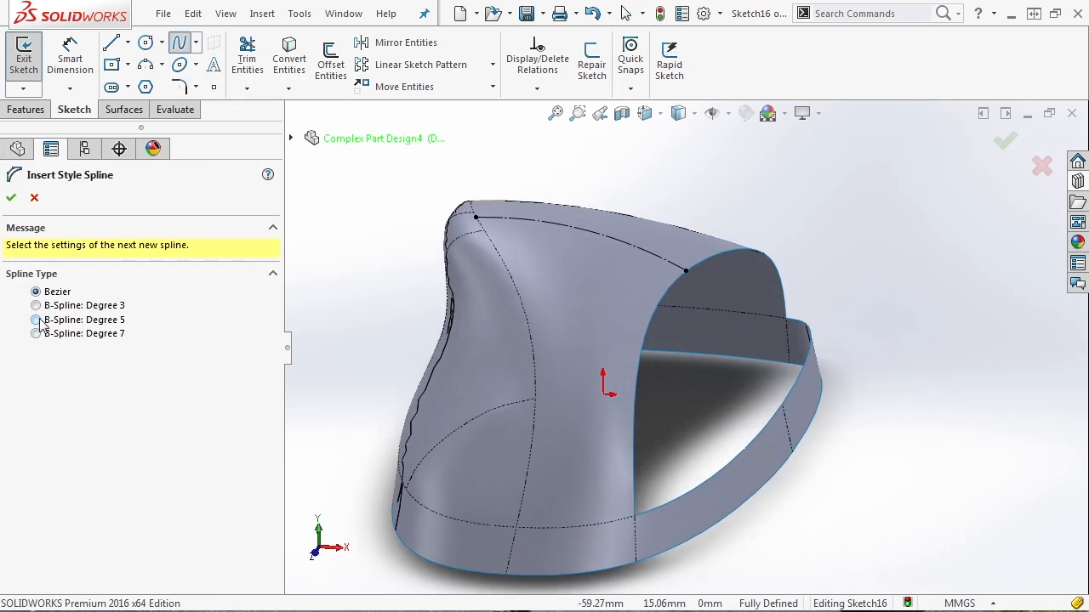
{"action": "scroll", "coordinate": [744, 314], "scroll_direction": "down", "scroll_amount": 1}
{"action": "middle_click_drag", "start_coordinate": [741, 316], "coordinate": [666, 269]}
{"action": "left_click", "coordinate": [662, 266]}
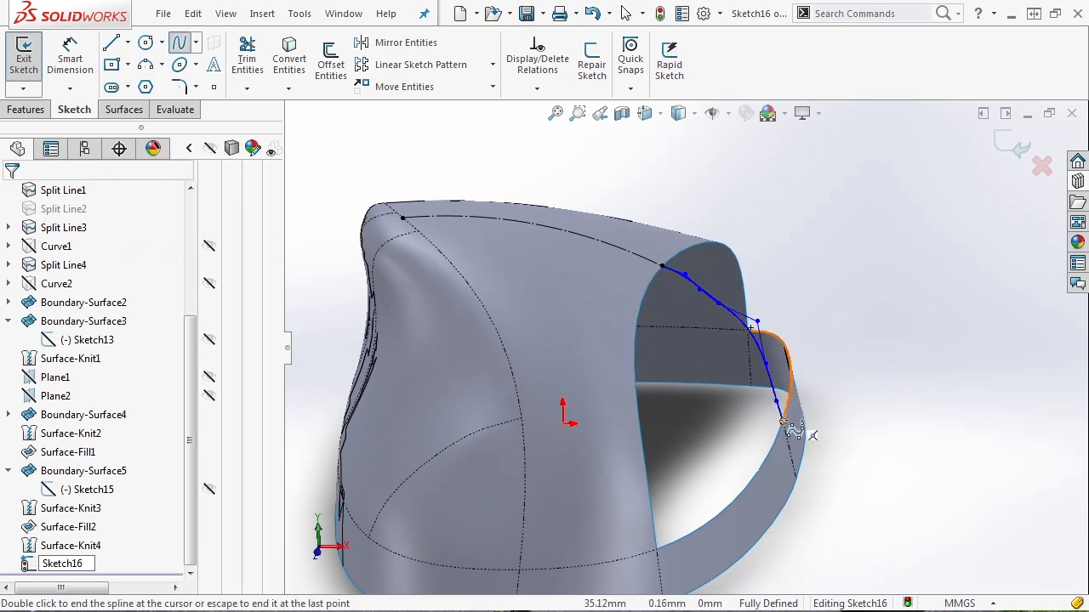
Reposition the spline's lowest control vertex and align the last control polygon segment with the seam edge on the rim
{"action": "scroll", "coordinate": [787, 423], "scroll_direction": "down", "scroll_amount": 5}
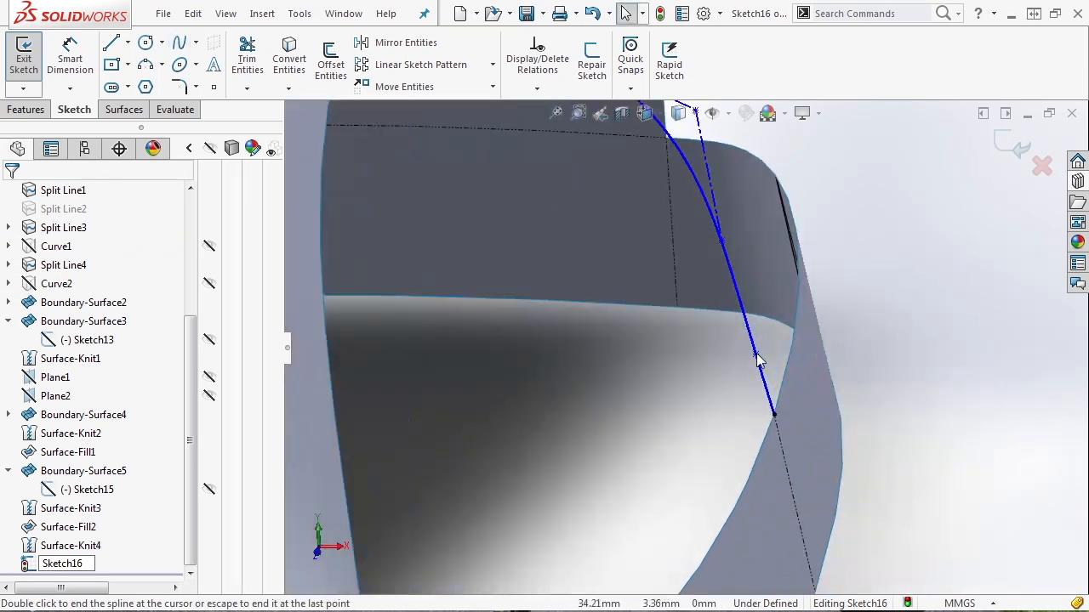
{"action": "left_click_drag", "start_coordinate": [758, 355], "coordinate": [772, 331]}
{"action": "left_click", "coordinate": [773, 383]}
{"action": "left_click", "coordinate": [786, 457], "text": "ctrl"}
{"action": "left_click", "coordinate": [831, 386]}
{"action": "left_click", "coordinate": [884, 329]}
Raise the spline's upper control vertex and make the spline's first control segment tangent to the construction intersection curve
{"action": "scroll", "coordinate": [884, 328], "scroll_direction": "up", "scroll_amount": 4}
{"action": "scroll", "coordinate": [607, 236], "scroll_direction": "down", "scroll_amount": 3}
{"action": "scroll", "coordinate": [672, 261], "scroll_direction": "down", "scroll_amount": 2}
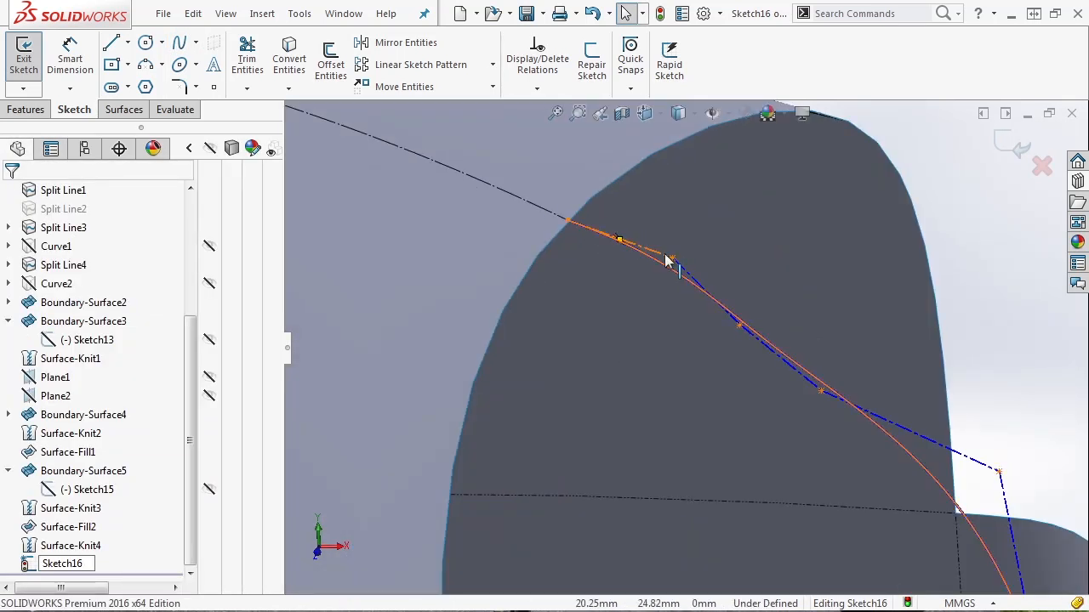
{"action": "left_click_drag", "start_coordinate": [673, 257], "coordinate": [691, 213]}
{"action": "left_click", "coordinate": [673, 215]}
{"action": "left_click", "coordinate": [517, 196], "text": "ctrl"}
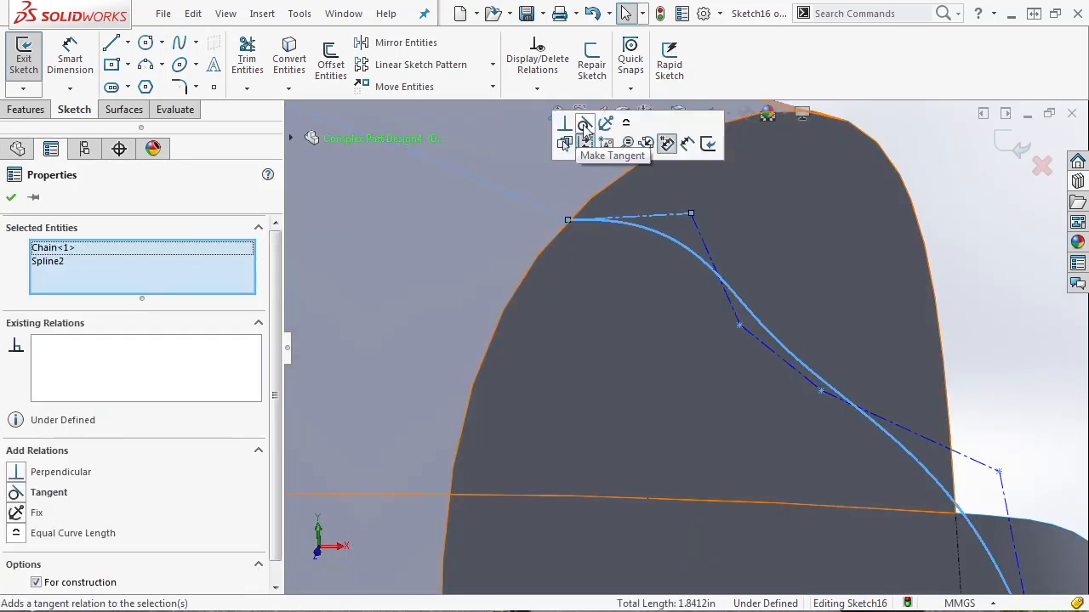
{"action": "left_click", "coordinate": [581, 125]}
Move the next upper control vertices outward and make the spline's first three control polygon segments collinear
{"action": "scroll", "coordinate": [717, 319], "scroll_direction": "up", "scroll_amount": 2}
{"action": "left_click_drag", "start_coordinate": [724, 334], "coordinate": [744, 300]}
{"action": "left_click_drag", "start_coordinate": [779, 377], "coordinate": [812, 302]}
{"action": "scroll", "coordinate": [686, 297], "scroll_direction": "down", "scroll_amount": 4}
{"action": "left_click", "coordinate": [645, 282]}
{"action": "left_click", "coordinate": [700, 299], "text": "ctrl"}
{"action": "left_click", "coordinate": [865, 309], "text": "ctrl"}
{"action": "left_click", "coordinate": [943, 237]}
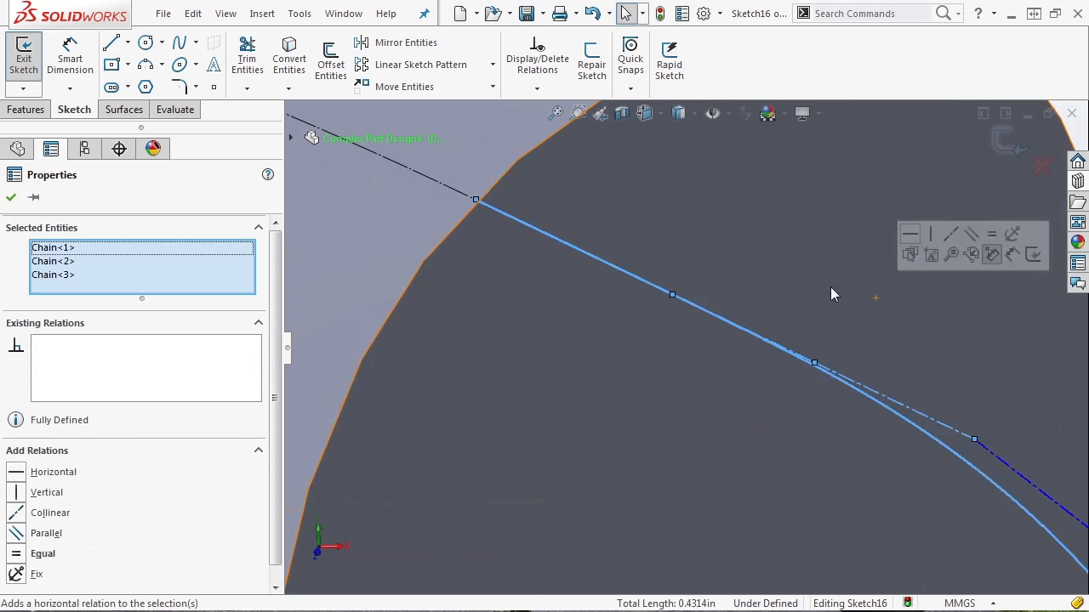
Adjust the control vertices near the rim and make the spline's last two control polygon segments collinear
{"action": "scroll", "coordinate": [723, 366], "scroll_direction": "up", "scroll_amount": 6}
{"action": "left_click", "coordinate": [811, 423]}
{"action": "scroll", "coordinate": [717, 389], "scroll_direction": "down", "scroll_amount": 5}
{"action": "left_click_drag", "start_coordinate": [803, 489], "coordinate": [812, 474]}
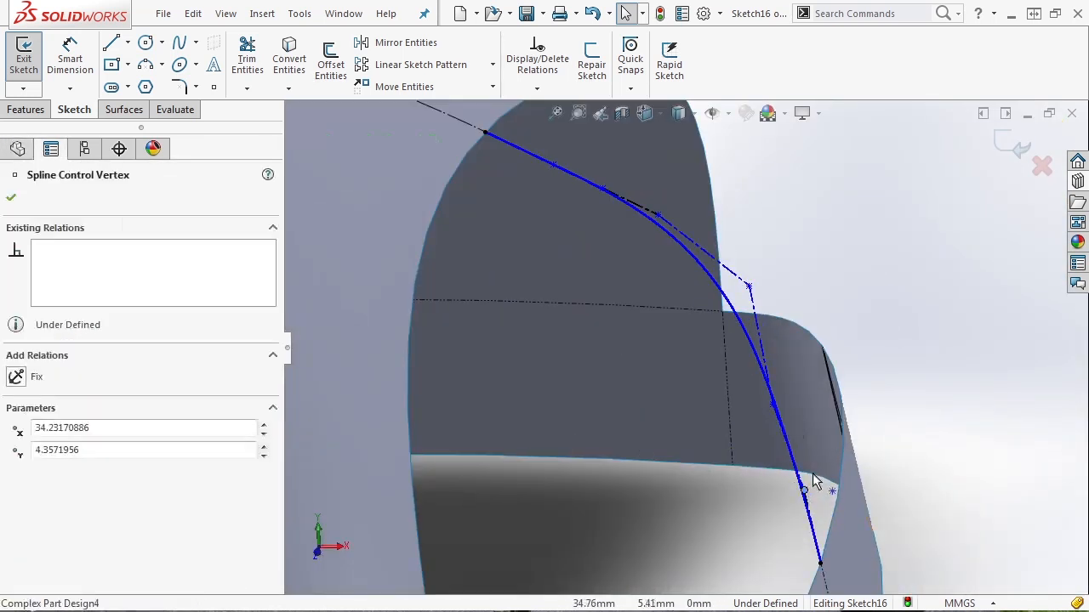
{"action": "left_click_drag", "start_coordinate": [774, 404], "coordinate": [811, 373]}
{"action": "left_click", "coordinate": [806, 461]}
{"action": "scroll", "coordinate": [839, 543], "scroll_direction": "down", "scroll_amount": 3}
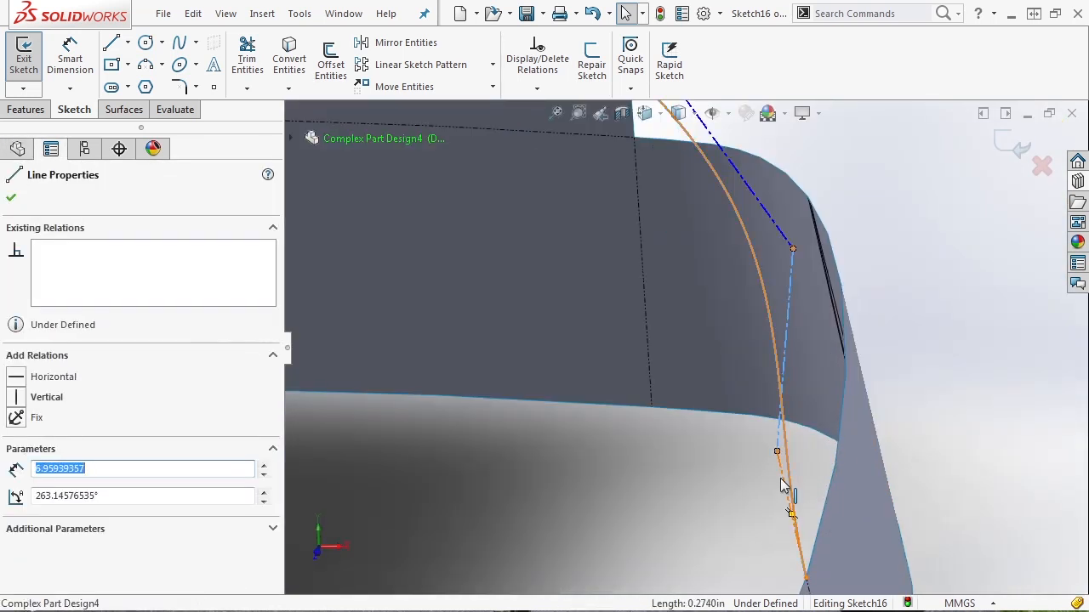
{"action": "left_click", "coordinate": [781, 477], "text": "ctrl"}
{"action": "left_click", "coordinate": [867, 410]}
{"action": "left_click", "coordinate": [923, 302]}
Shift the spline's upper control vertices to about (23.44, 22.64) and (19.61, 24.66) and the lower one to about (33.51, 8.42) mm
{"action": "scroll", "coordinate": [922, 302], "scroll_direction": "up", "scroll_amount": 4}
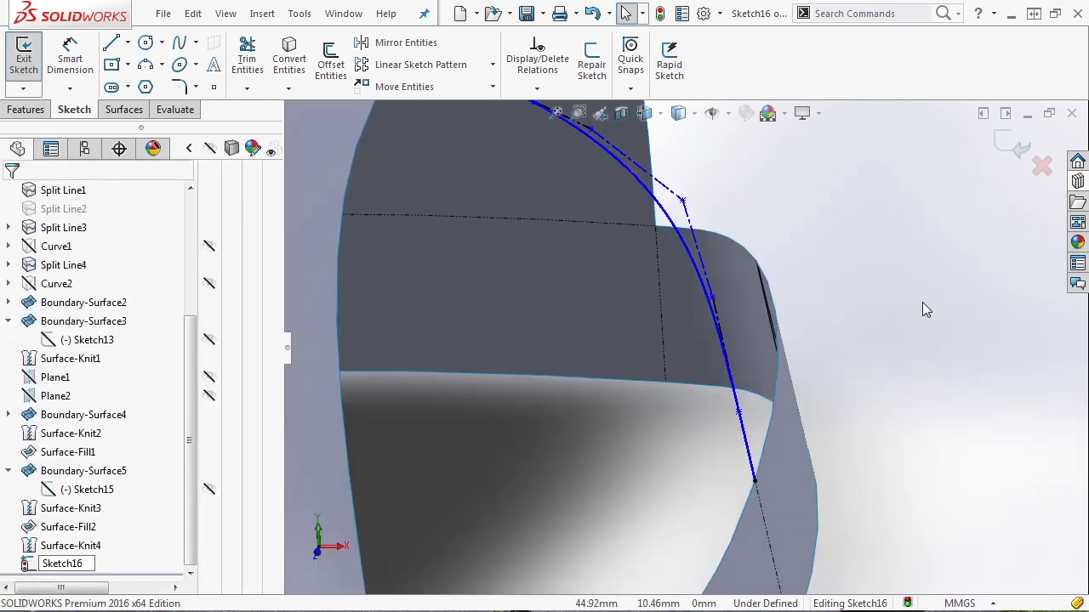
{"action": "scroll", "coordinate": [944, 335], "scroll_direction": "down", "scroll_amount": 2}
{"action": "scroll", "coordinate": [829, 244], "scroll_direction": "down", "scroll_amount": 2}
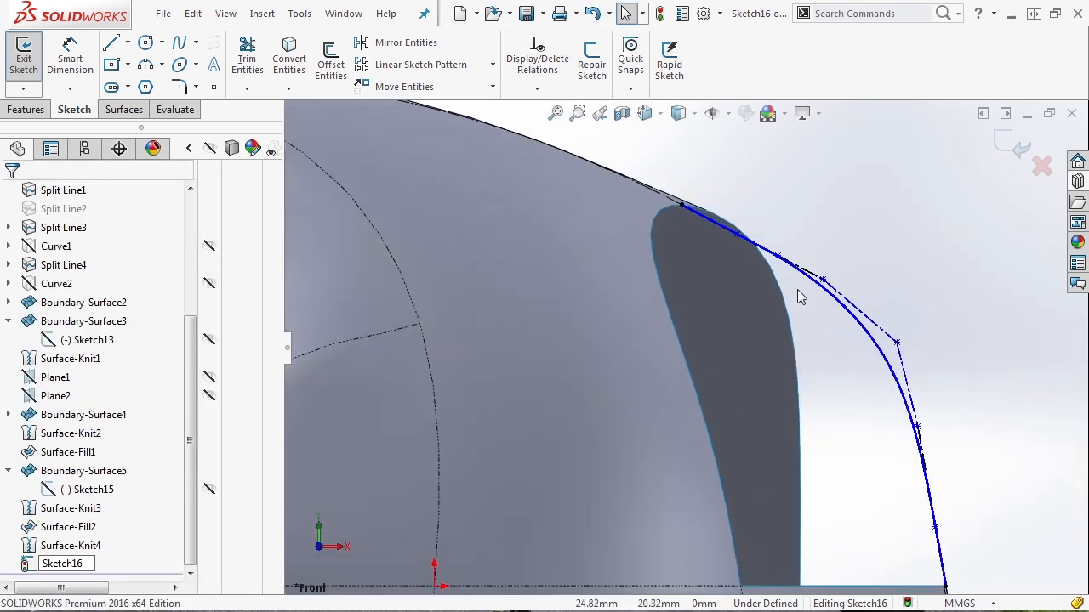
{"action": "left_click_drag", "start_coordinate": [822, 280], "coordinate": [777, 255]}
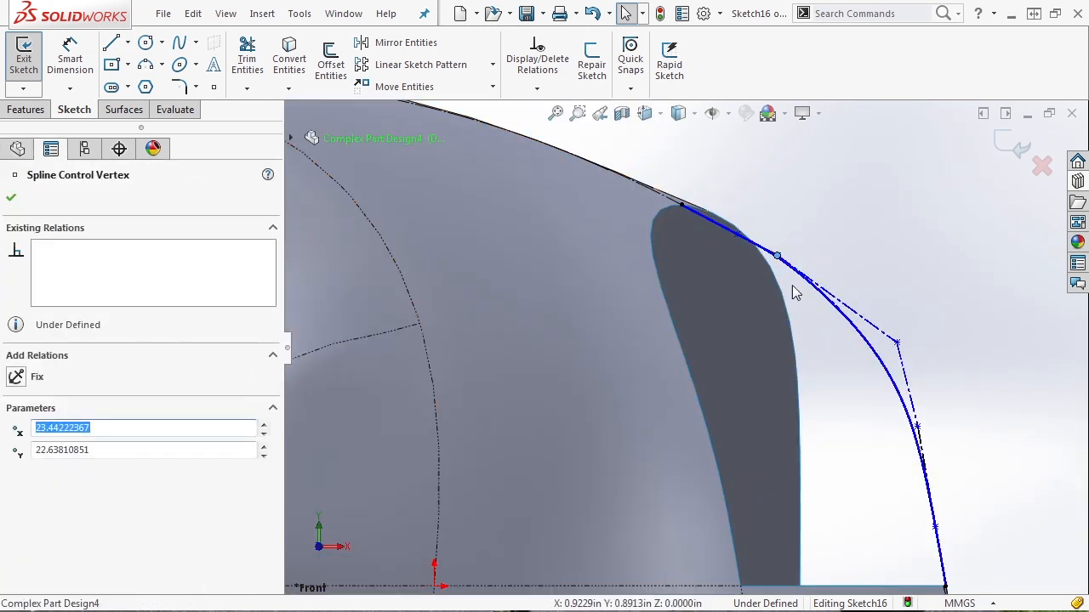
{"action": "left_click_drag", "start_coordinate": [917, 427], "coordinate": [926, 463]}
{"action": "scroll", "coordinate": [932, 466], "scroll_direction": "up", "scroll_amount": 2}
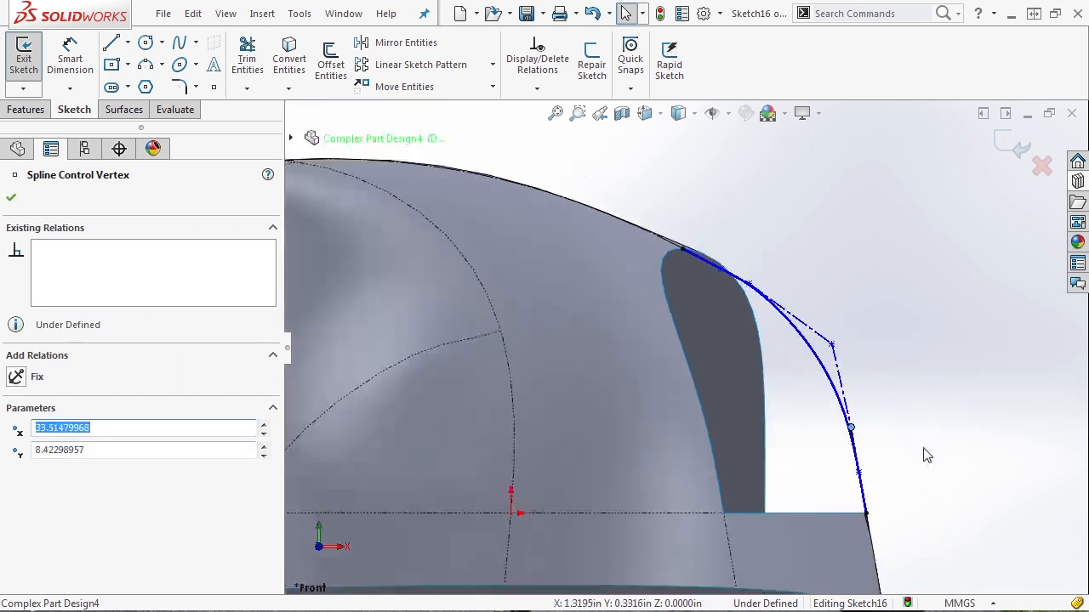
{"action": "scroll", "coordinate": [753, 272], "scroll_direction": "down", "scroll_amount": 3}
{"action": "left_click_drag", "start_coordinate": [696, 264], "coordinate": [678, 253]}
{"action": "scroll", "coordinate": [744, 289], "scroll_direction": "down", "scroll_amount": 2}
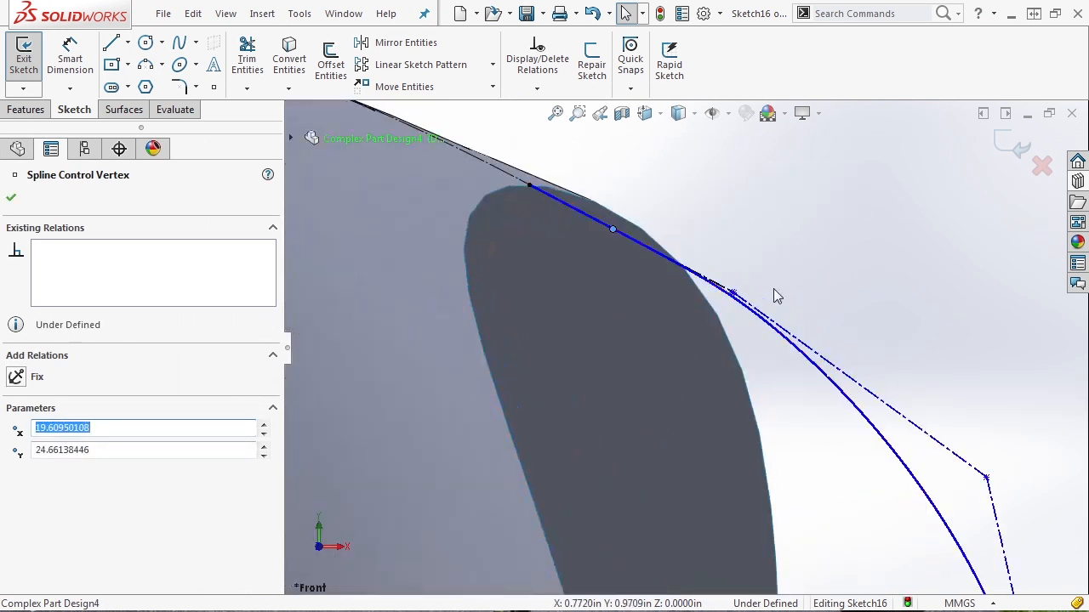
Show the spline's curvature comb with a scale of 16 and a density of 471
{"action": "left_click", "coordinate": [766, 308]}
{"action": "left_click", "coordinate": [72, 555]}
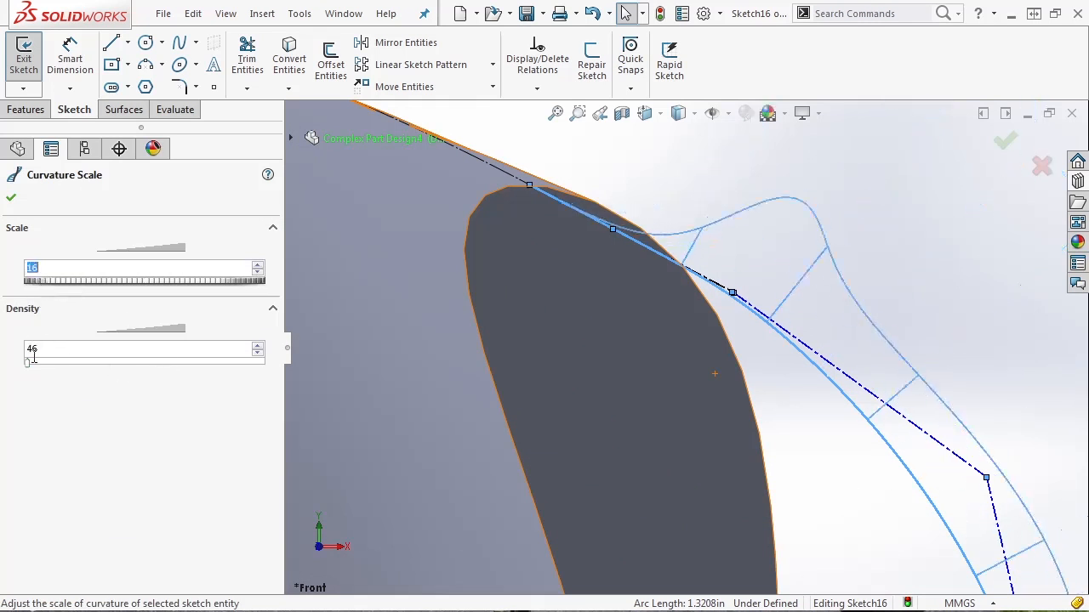
{"action": "left_click_drag", "start_coordinate": [38, 364], "coordinate": [132, 365]}
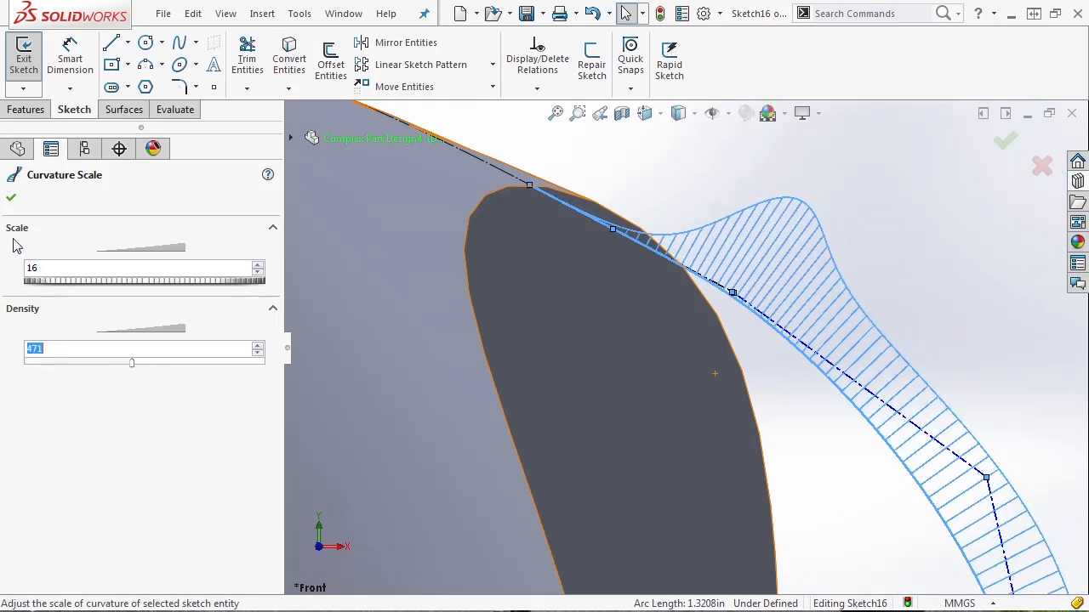
{"action": "left_click", "coordinate": [11, 200]}
Smooth the curvature comb by moving the middle control vertex to about (29.41, 18.72) mm and an upper one to about (21.01, 23.92) mm
{"action": "scroll", "coordinate": [881, 262], "scroll_direction": "up", "scroll_amount": 4}
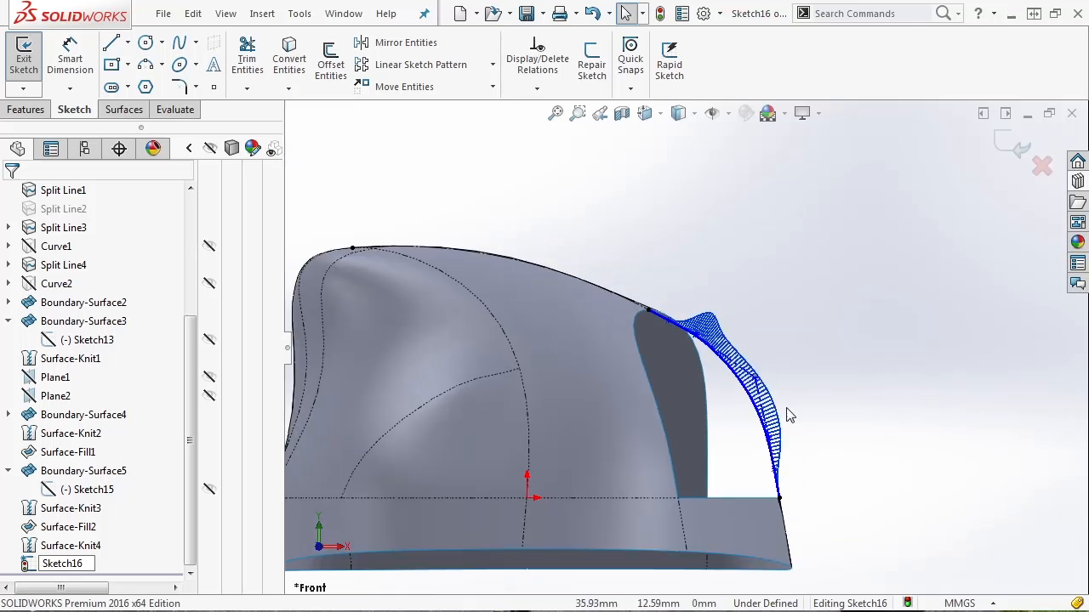
{"action": "scroll", "coordinate": [806, 374], "scroll_direction": "down", "scroll_amount": 2}
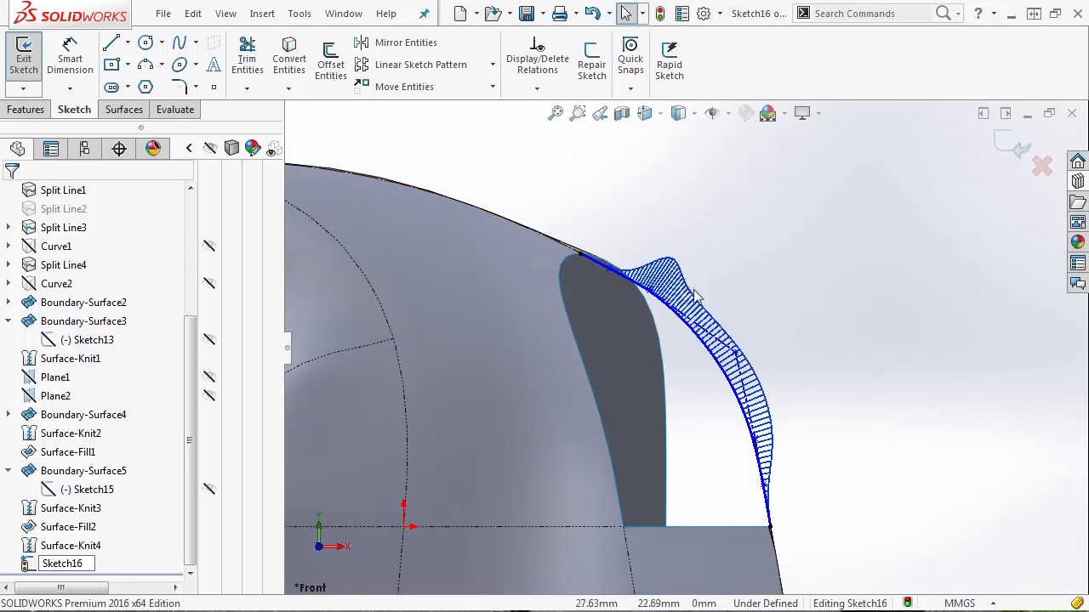
{"action": "left_click", "coordinate": [731, 352]}
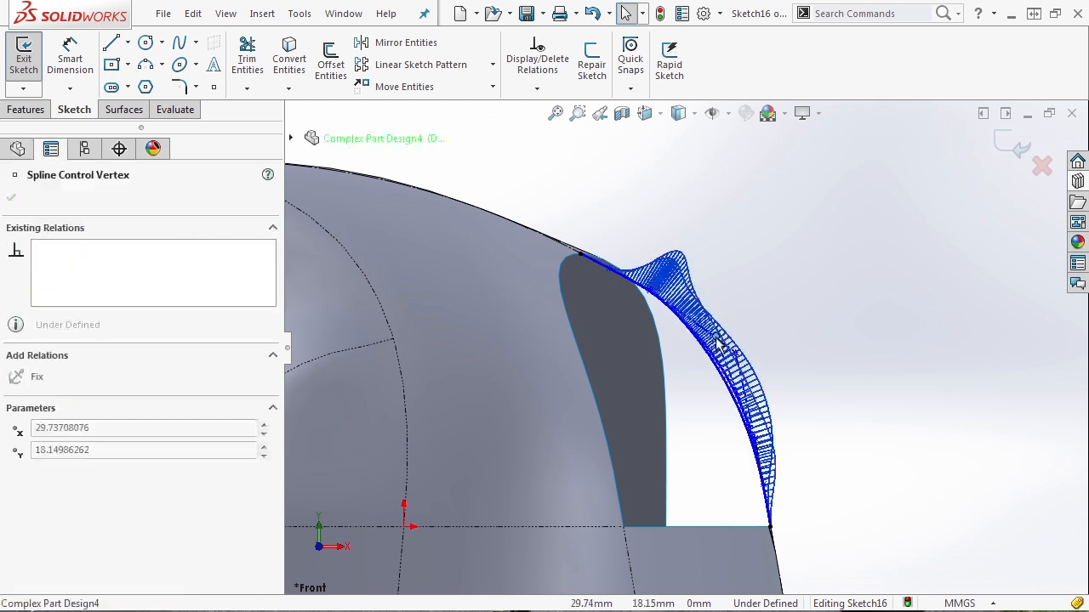
{"action": "left_click_drag", "start_coordinate": [728, 352], "coordinate": [712, 330]}
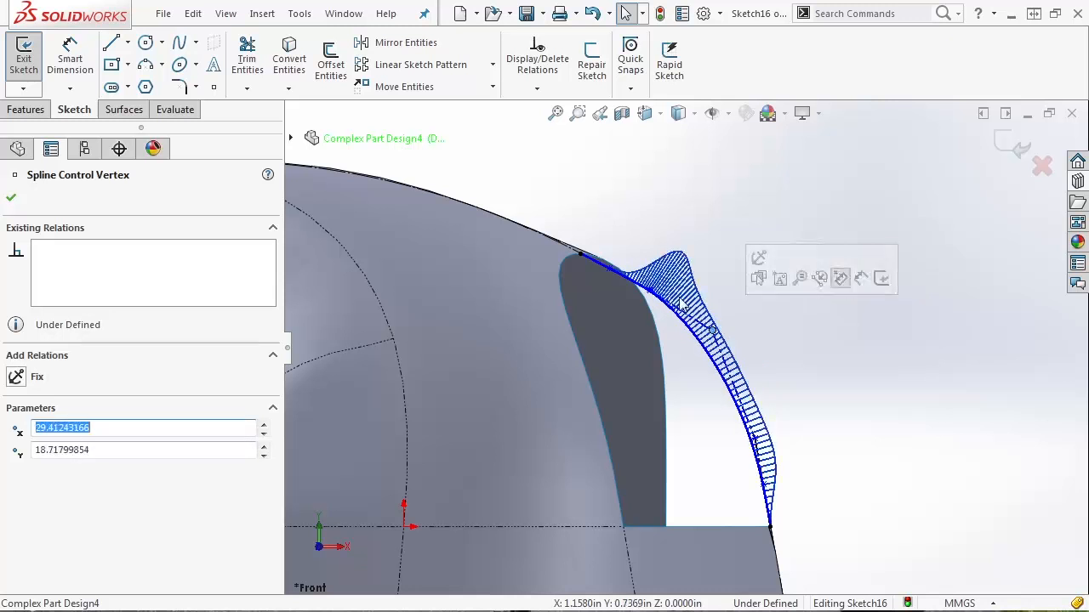
{"action": "scroll", "coordinate": [691, 311], "scroll_direction": "down", "scroll_amount": 4}
{"action": "left_click_drag", "start_coordinate": [631, 304], "coordinate": [541, 257]}
Move the control vertex nearest the rim closer to the spline's lower endpoint and exit the sketch
{"action": "scroll", "coordinate": [654, 342], "scroll_direction": "up", "scroll_amount": 5}
{"action": "scroll", "coordinate": [727, 442], "scroll_direction": "down", "scroll_amount": 4}
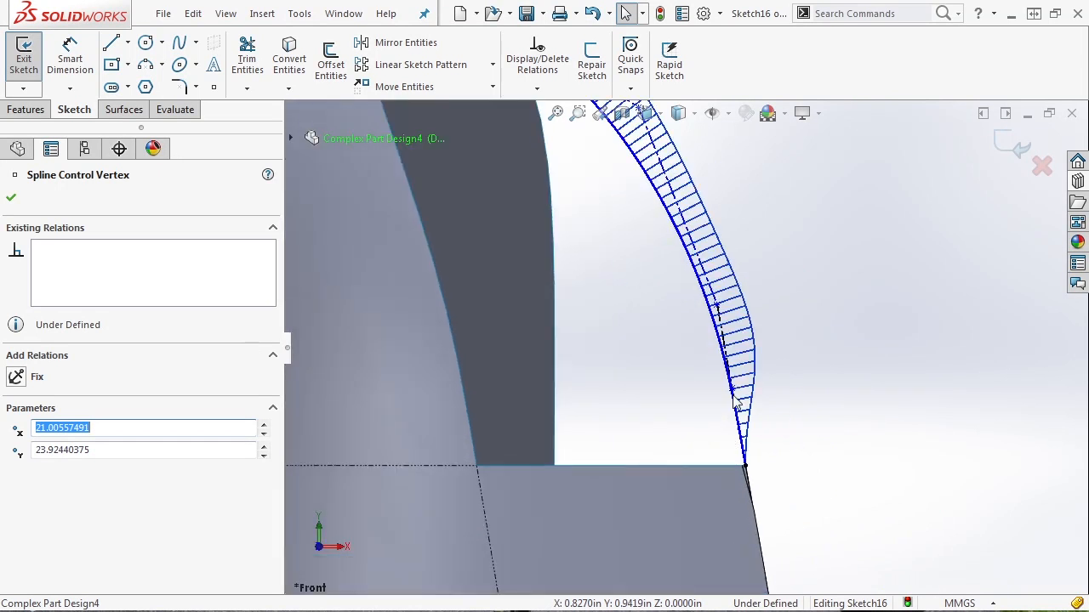
{"action": "left_click_drag", "start_coordinate": [733, 392], "coordinate": [739, 411]}
{"action": "left_click", "coordinate": [843, 469]}
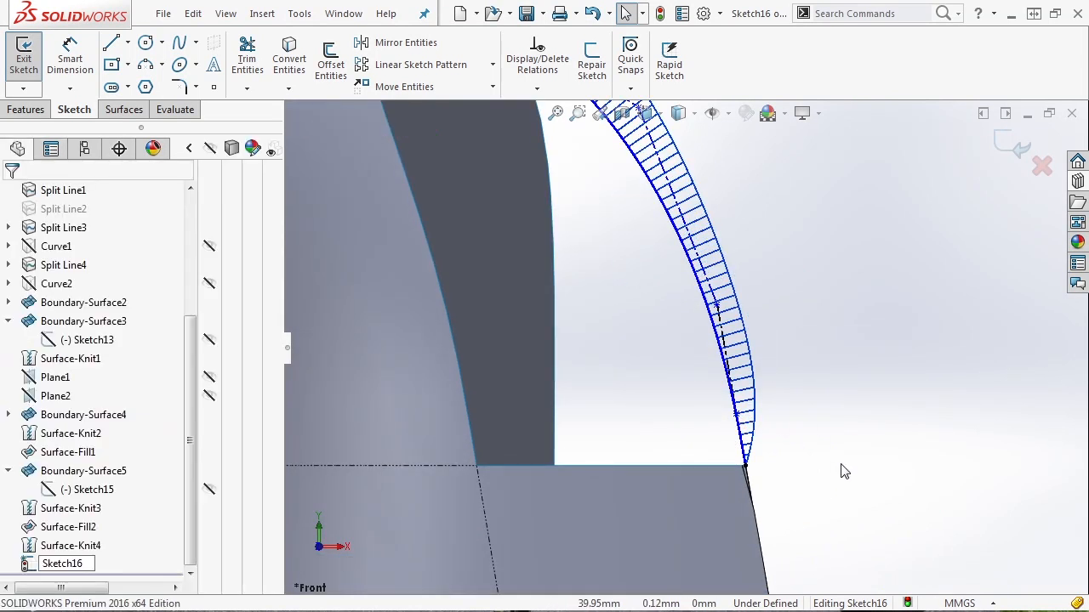
{"action": "scroll", "coordinate": [812, 433], "scroll_direction": "up", "scroll_amount": 3}
{"action": "left_click", "coordinate": [1011, 144]}
{"action": "left_click", "coordinate": [769, 294]}
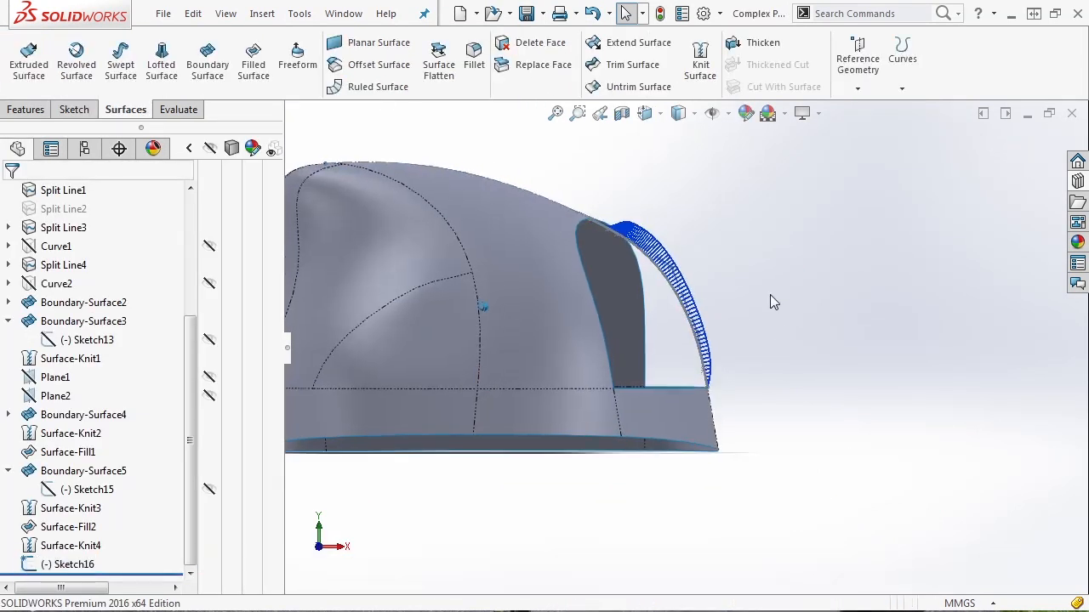
Start a Boundary Surface with the arch edge and an open group of the rim edges as its Direction 1 curves
{"action": "left_click", "coordinate": [207, 64]}
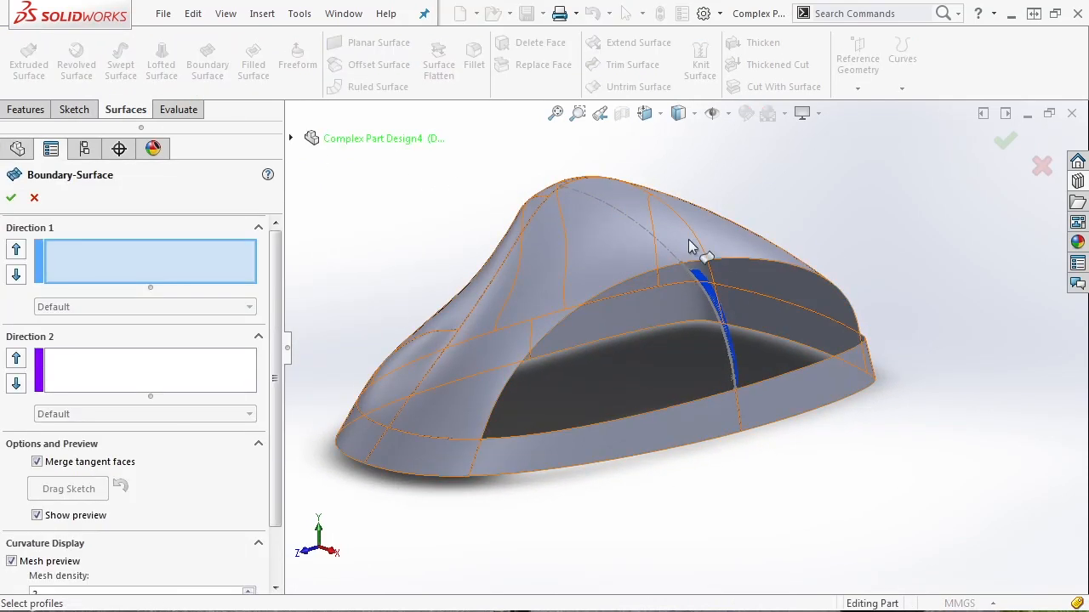
{"action": "left_click", "coordinate": [730, 258]}
{"action": "right_click", "coordinate": [871, 233]}
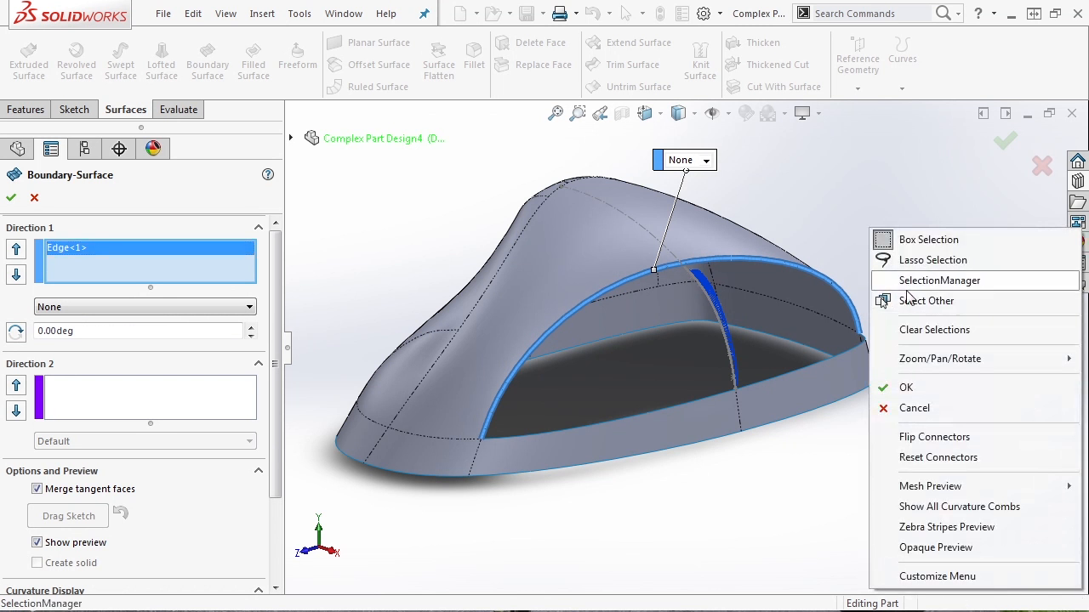
{"action": "left_click", "coordinate": [914, 281]}
{"action": "left_click", "coordinate": [823, 364]}
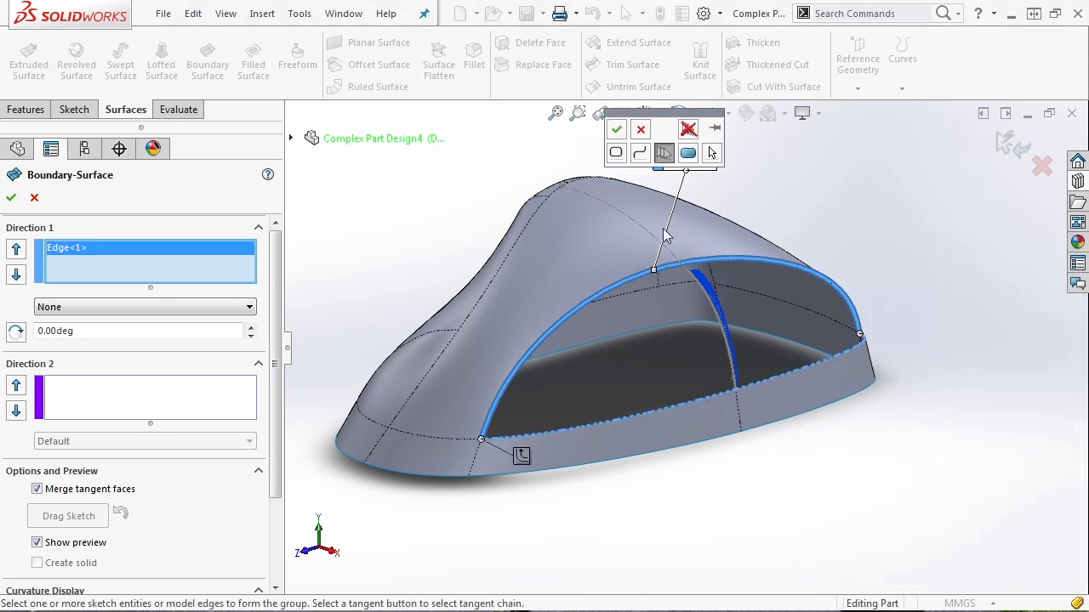
{"action": "left_click", "coordinate": [616, 128]}
Add the spline sketch as the Direction 2 curve and move the connectors at both ends away from the opening's corners
{"action": "left_click", "coordinate": [166, 397]}
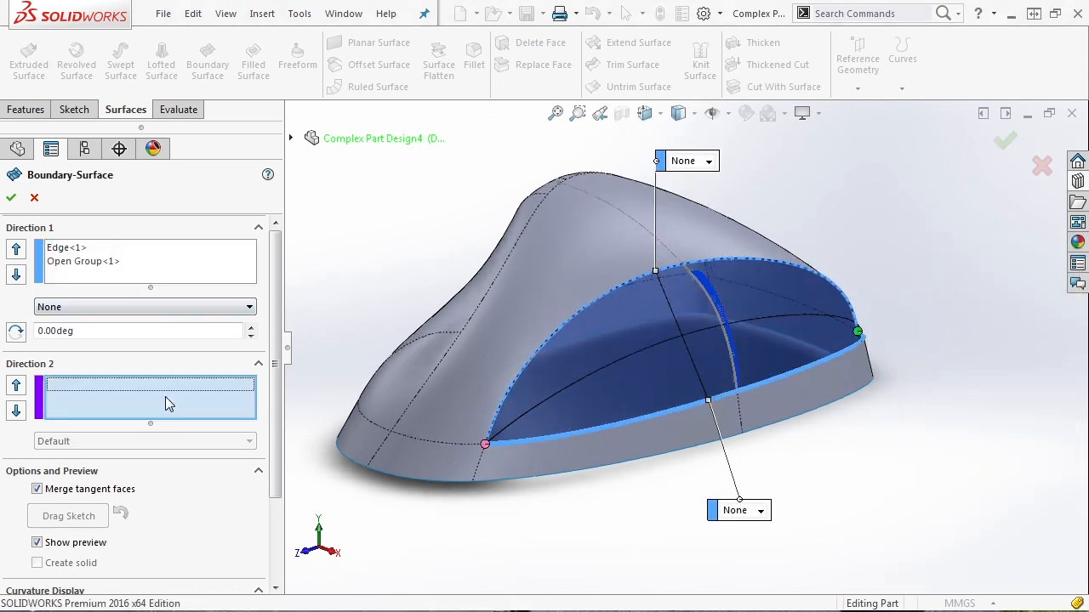
{"action": "left_click", "coordinate": [698, 286]}
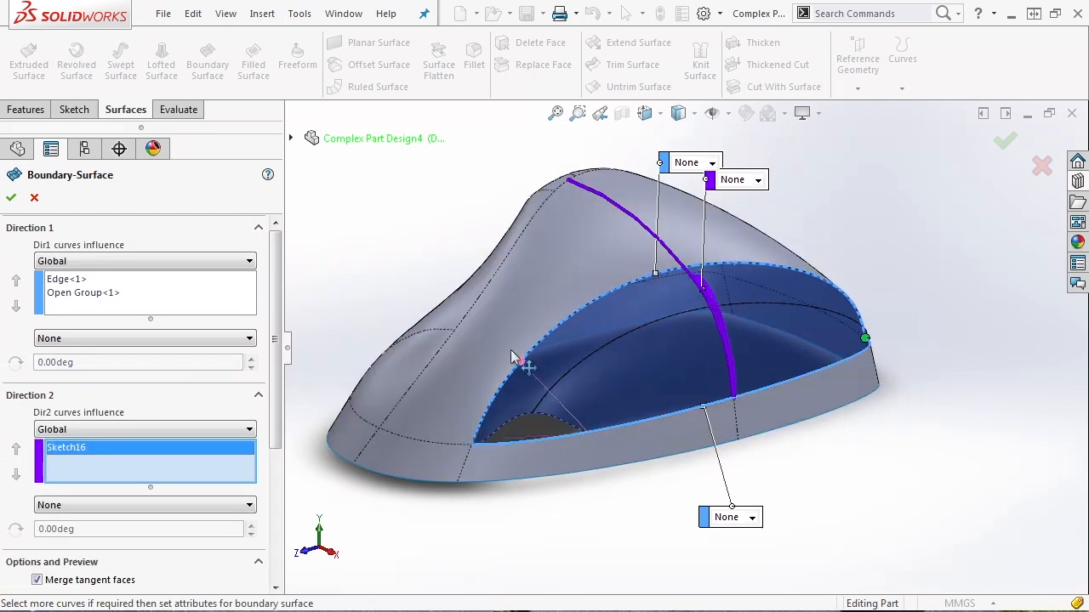
{"action": "middle_click_drag", "start_coordinate": [551, 374], "coordinate": [868, 366]}
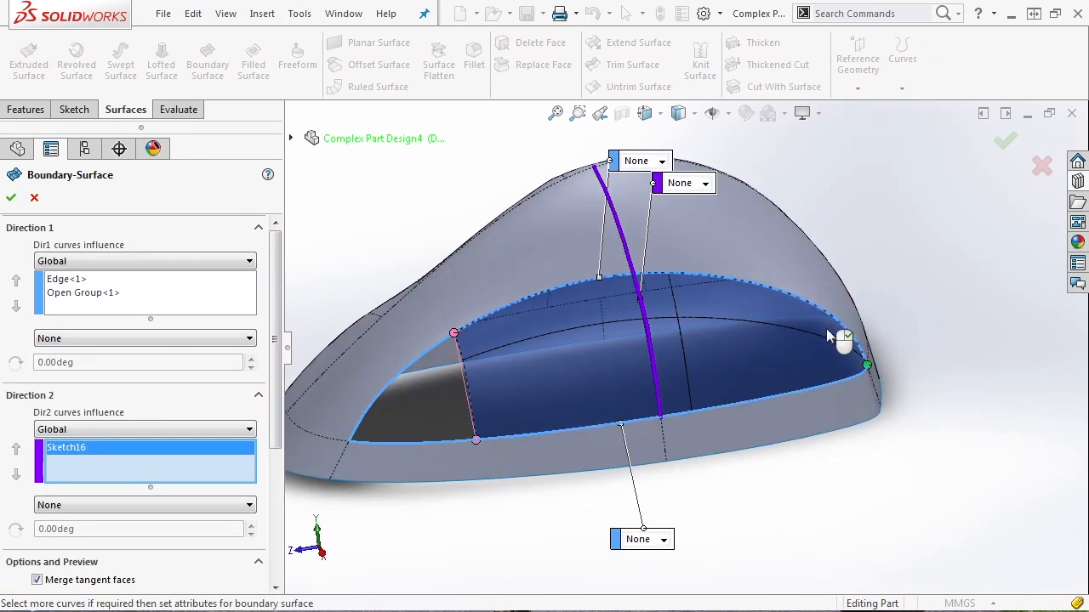
{"action": "left_click_drag", "start_coordinate": [776, 389], "coordinate": [867, 365]}
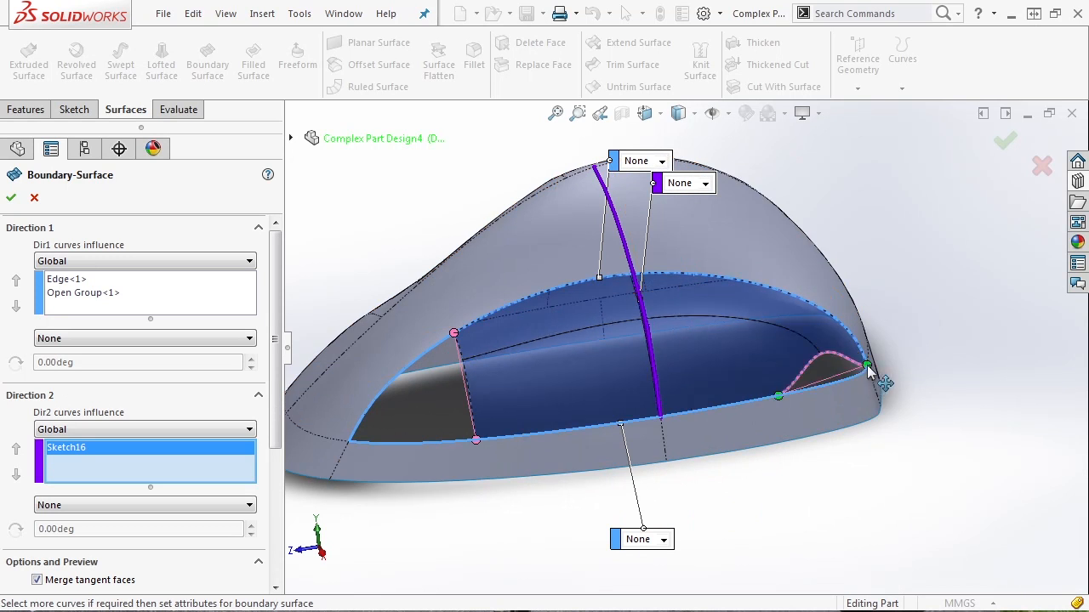
{"action": "middle_click_drag", "start_coordinate": [762, 286], "coordinate": [580, 378]}
{"action": "middle_click_drag", "start_coordinate": [482, 379], "coordinate": [655, 349]}
Set Tangency To Face for both Direction 1 curves, the rim open group and the arch edge
{"action": "left_click", "coordinate": [141, 340]}
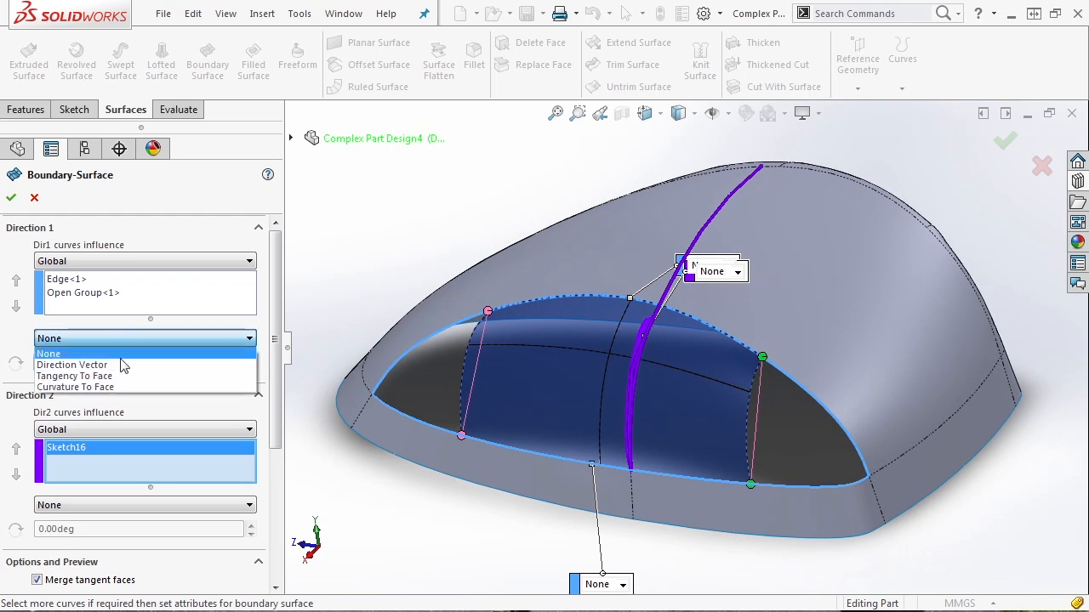
{"action": "left_click", "coordinate": [117, 384]}
{"action": "left_click", "coordinate": [110, 288]}
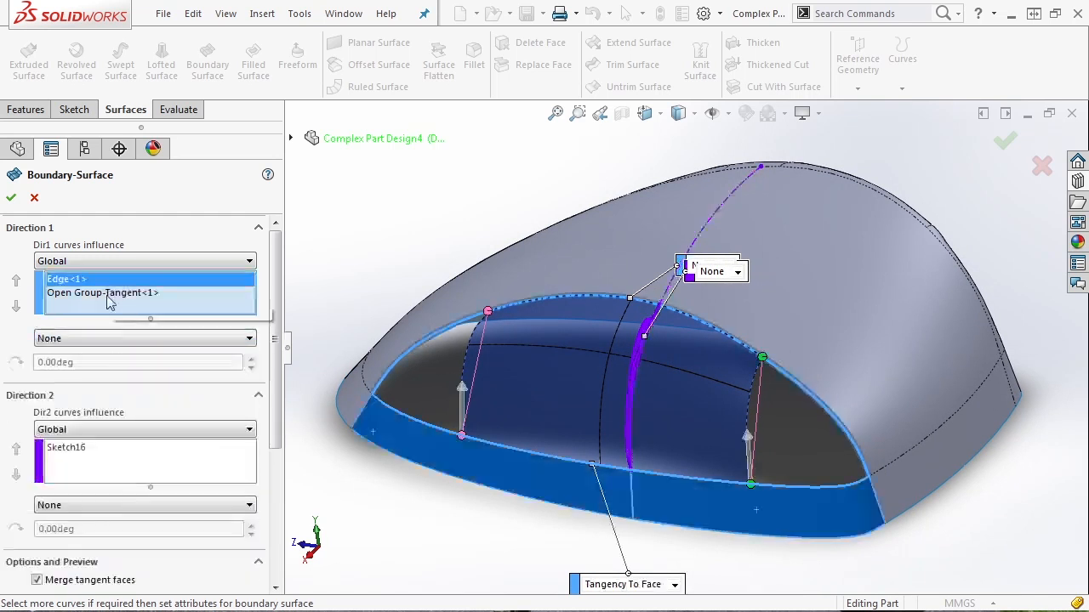
{"action": "left_click", "coordinate": [117, 340]}
{"action": "left_click", "coordinate": [99, 374]}
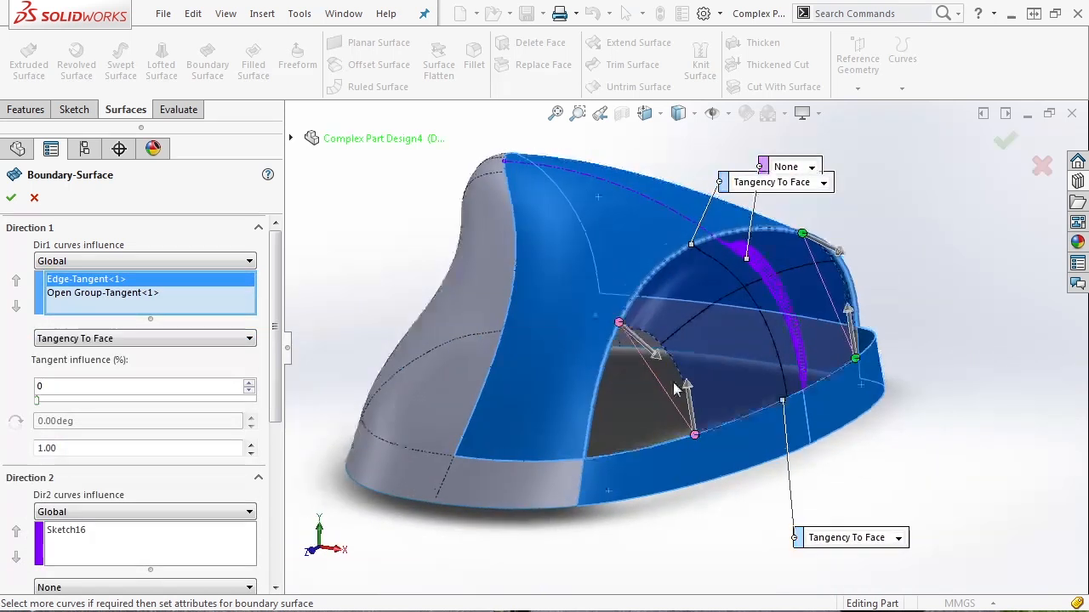
Slide both ends of the pink connector along the arch edge and rim toward the middle and accept the boundary surface
{"action": "scroll", "coordinate": [663, 337], "scroll_direction": "down", "scroll_amount": 6}
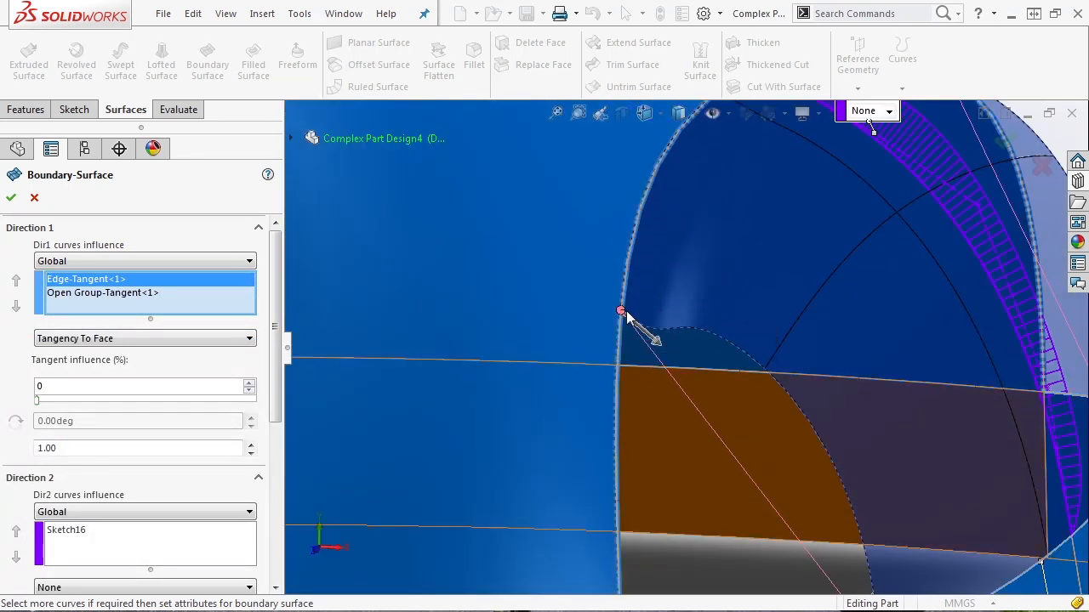
{"action": "scroll", "coordinate": [664, 337], "scroll_direction": "up", "scroll_amount": 3}
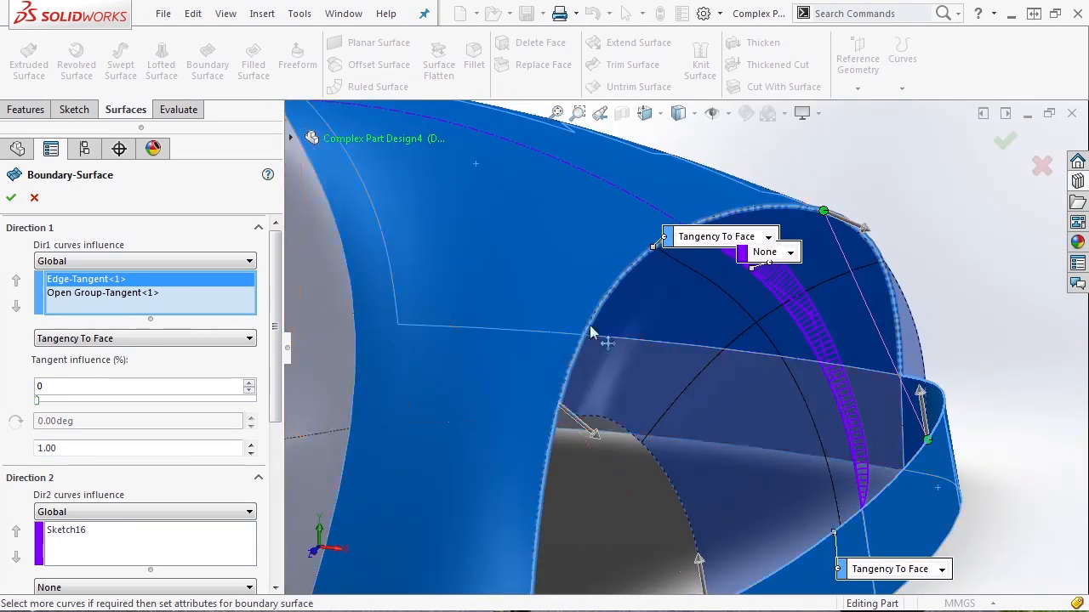
{"action": "scroll", "coordinate": [614, 437], "scroll_direction": "up", "scroll_amount": 4}
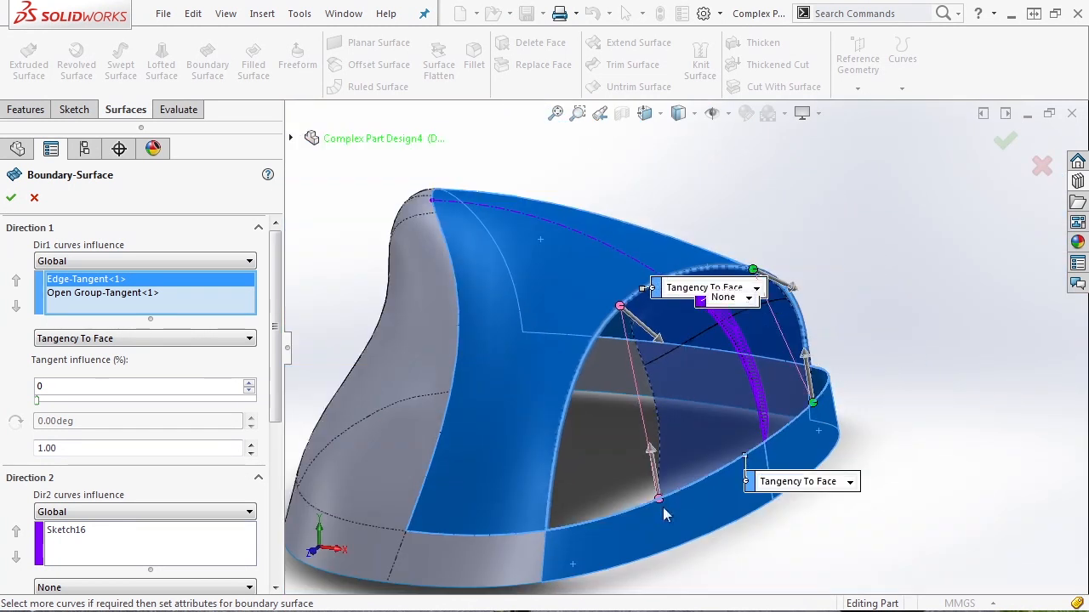
{"action": "scroll", "coordinate": [734, 478], "scroll_direction": "down", "scroll_amount": 6}
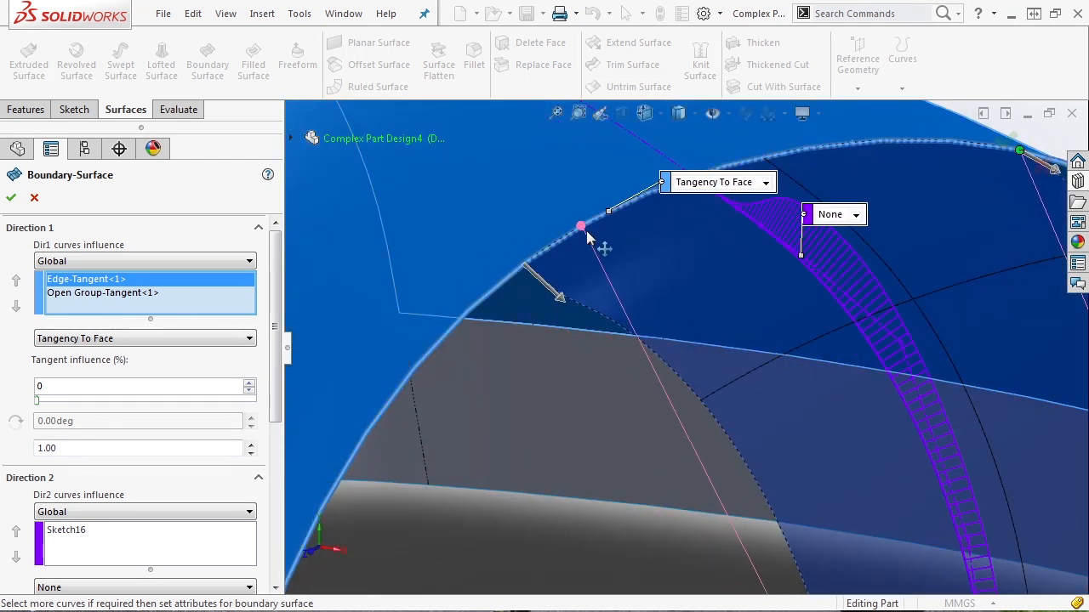
{"action": "left_click_drag", "start_coordinate": [585, 234], "coordinate": [587, 235]}
{"action": "scroll", "coordinate": [655, 347], "scroll_direction": "up", "scroll_amount": 4}
{"action": "scroll", "coordinate": [675, 343], "scroll_direction": "down", "scroll_amount": 5}
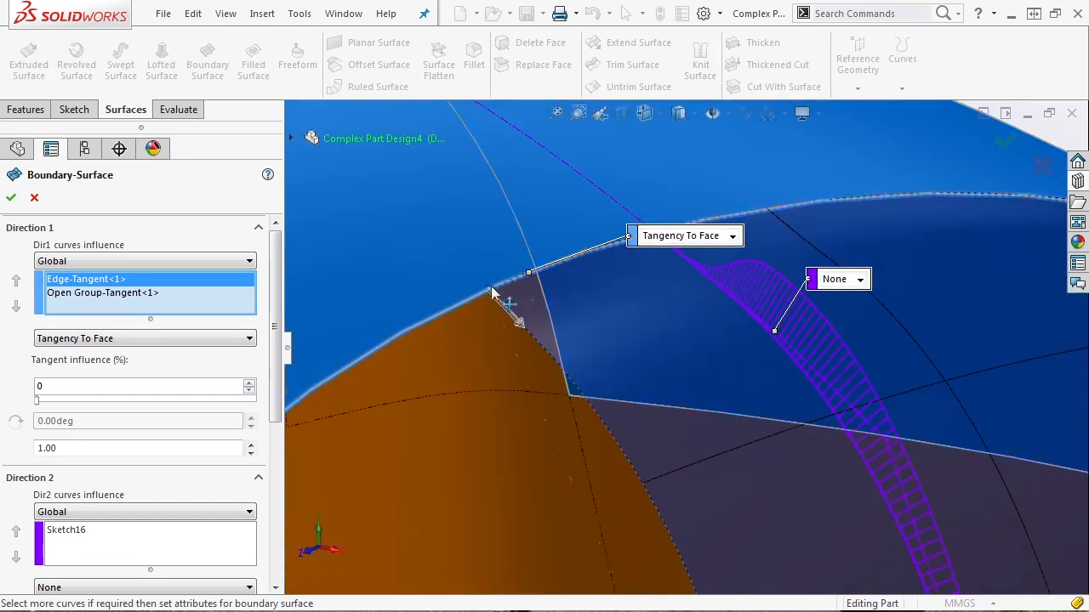
{"action": "scroll", "coordinate": [566, 291], "scroll_direction": "up", "scroll_amount": 6}
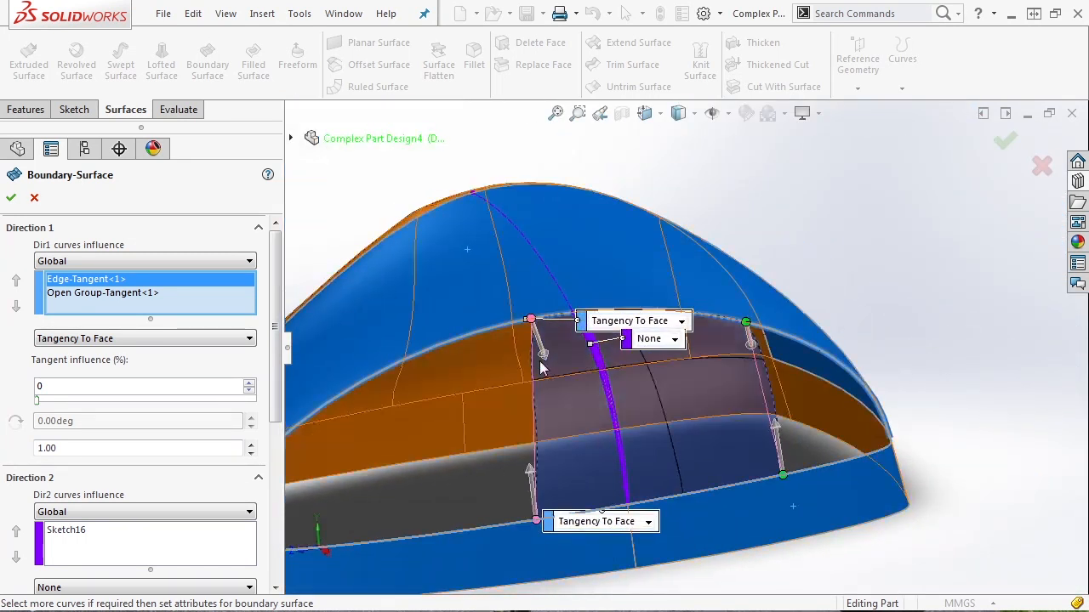
{"action": "scroll", "coordinate": [531, 370], "scroll_direction": "down", "scroll_amount": 4}
{"action": "scroll", "coordinate": [578, 391], "scroll_direction": "up", "scroll_amount": 3}
{"action": "scroll", "coordinate": [545, 319], "scroll_direction": "up", "scroll_amount": 2}
{"action": "middle_click_drag", "start_coordinate": [521, 399], "coordinate": [526, 383]}
{"action": "left_click", "coordinate": [1005, 141]}
Edit Boundary-Surface6 and move the green connector's arch and rim ends toward the middle of the opening, then accept it
{"action": "middle_click_drag", "start_coordinate": [961, 221], "coordinate": [565, 291]}
{"action": "scroll", "coordinate": [564, 291], "scroll_direction": "down", "scroll_amount": 4}
{"action": "middle_click_drag", "start_coordinate": [652, 309], "coordinate": [625, 339]}
{"action": "scroll", "coordinate": [668, 283], "scroll_direction": "up", "scroll_amount": 4}
{"action": "scroll", "coordinate": [652, 283], "scroll_direction": "down", "scroll_amount": 2}
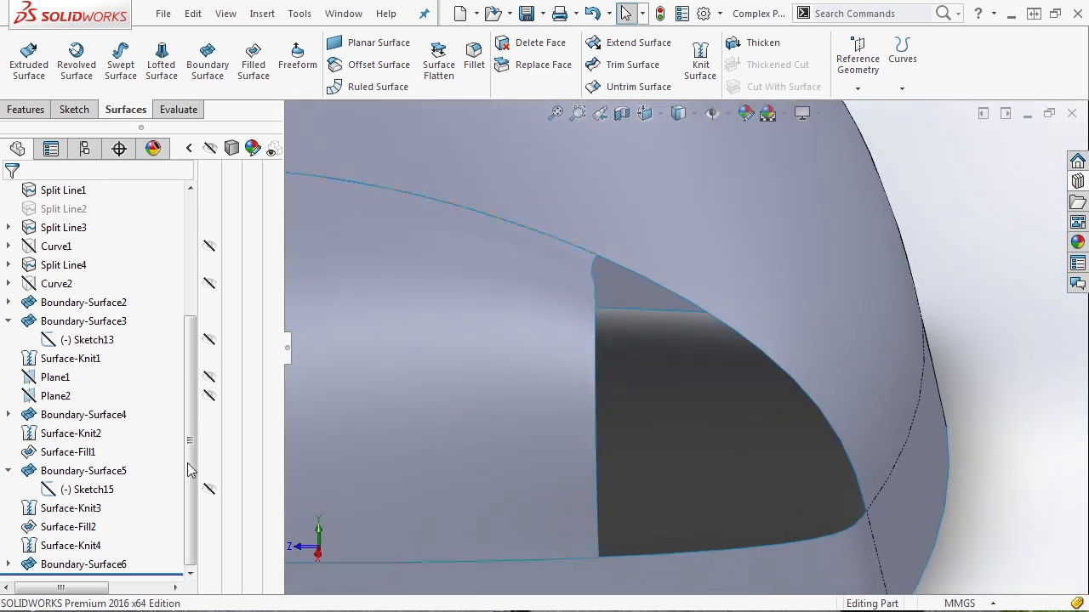
{"action": "left_click", "coordinate": [75, 564]}
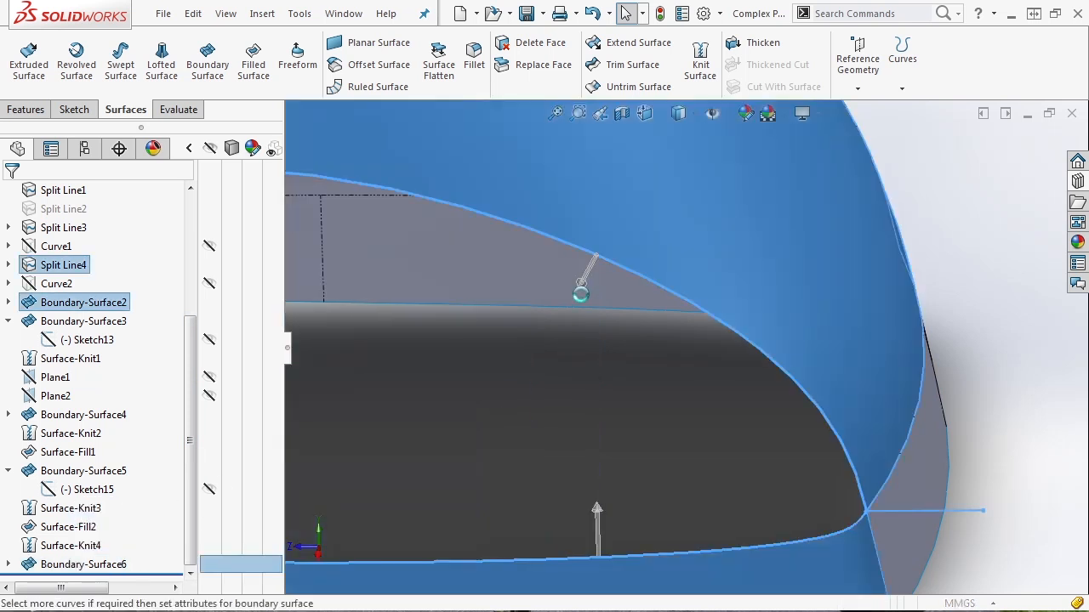
{"action": "left_click_drag", "start_coordinate": [597, 254], "coordinate": [531, 228]}
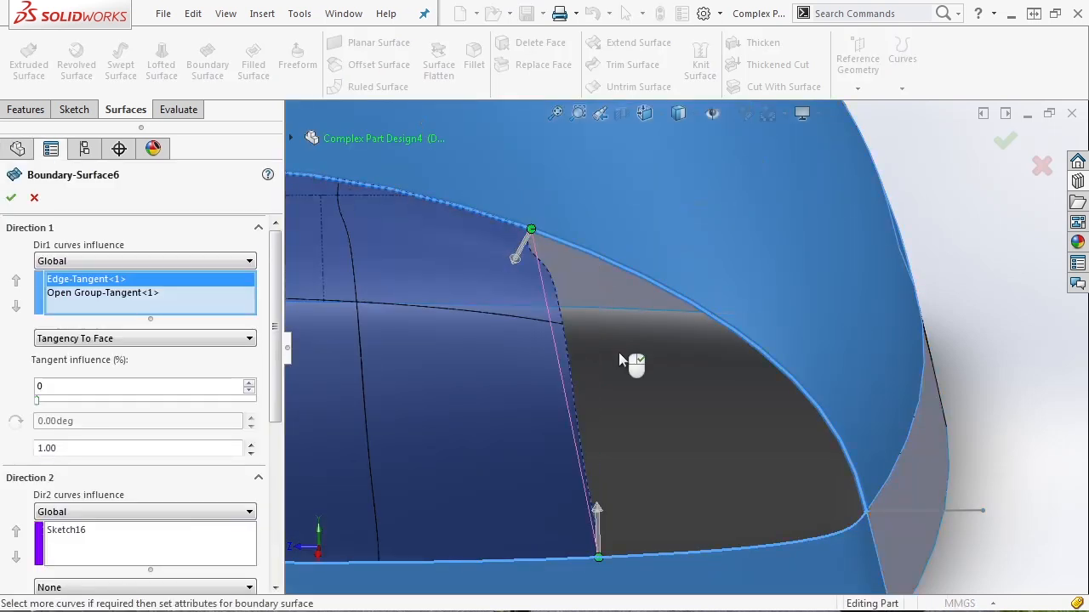
{"action": "left_click_drag", "start_coordinate": [416, 562], "coordinate": [414, 562]}
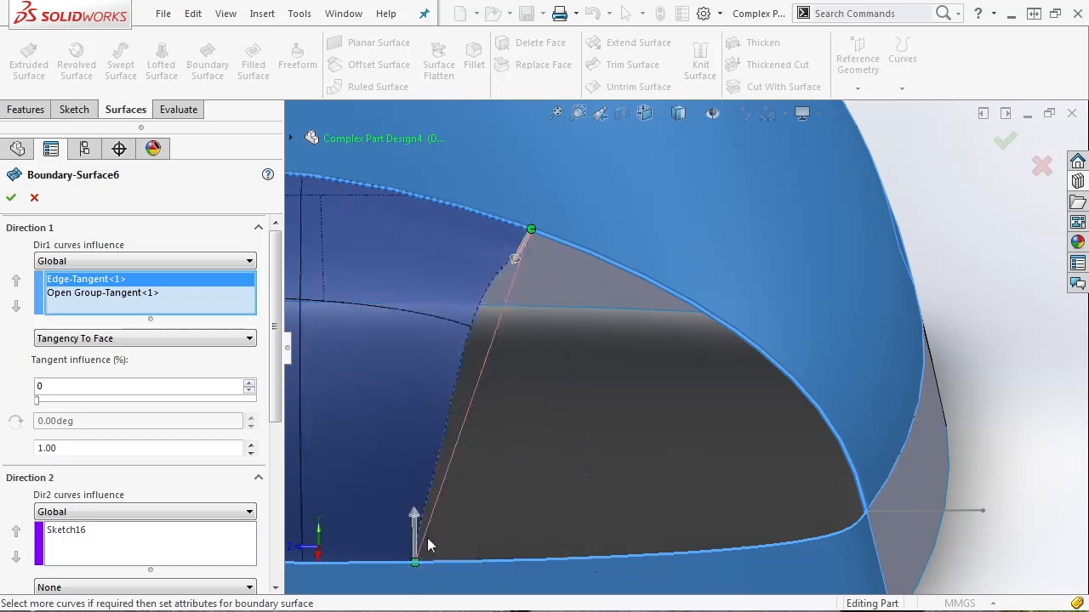
{"action": "key", "text": "f"}
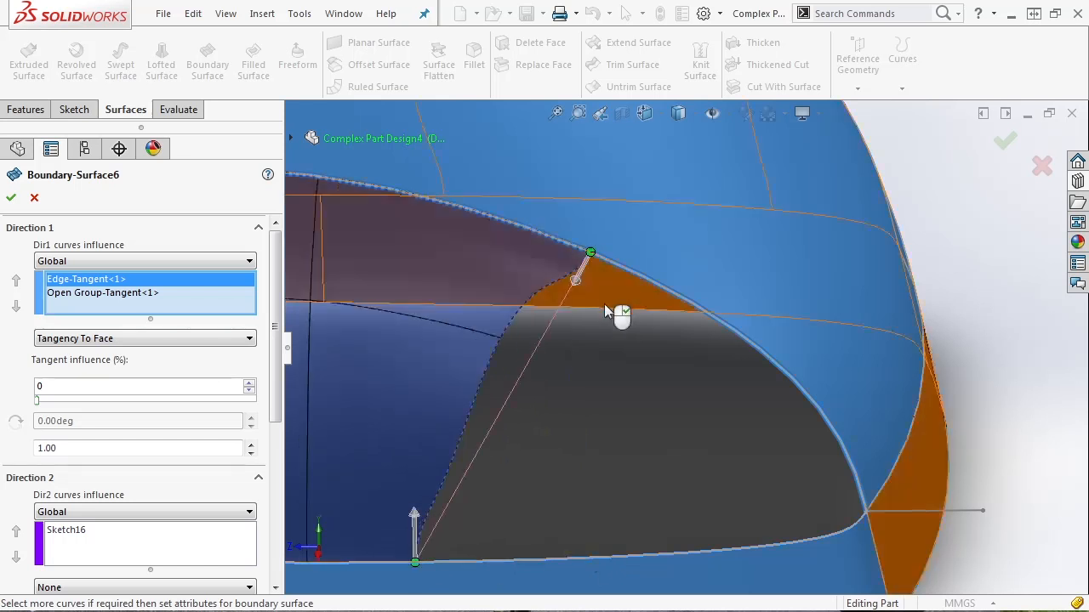
{"action": "left_click", "coordinate": [1005, 143]}
Knit the main surface body together with the new boundary surface strip
{"action": "key", "text": "ctrl+4"}
{"action": "scroll", "coordinate": [800, 451], "scroll_direction": "down", "scroll_amount": 2}
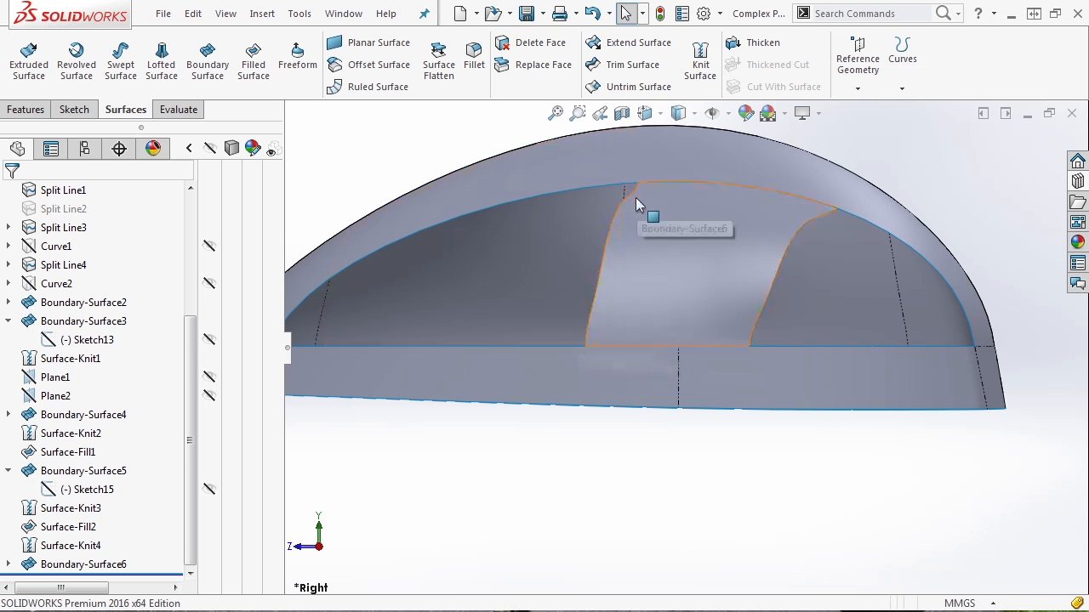
{"action": "middle_click_drag", "start_coordinate": [746, 487], "coordinate": [712, 442]}
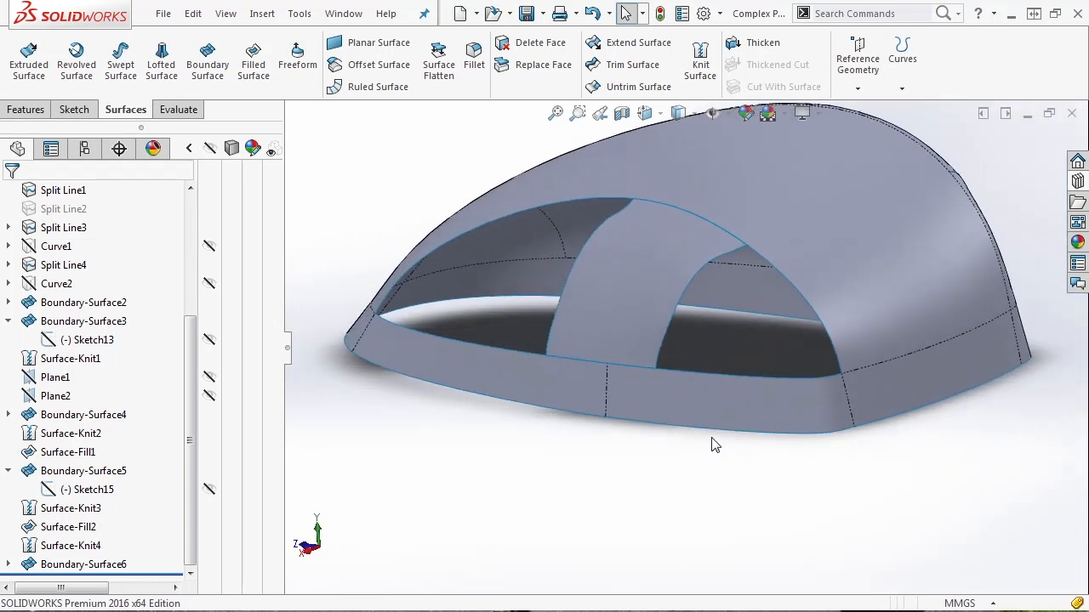
{"action": "left_click", "coordinate": [699, 64]}
{"action": "left_click", "coordinate": [696, 160]}
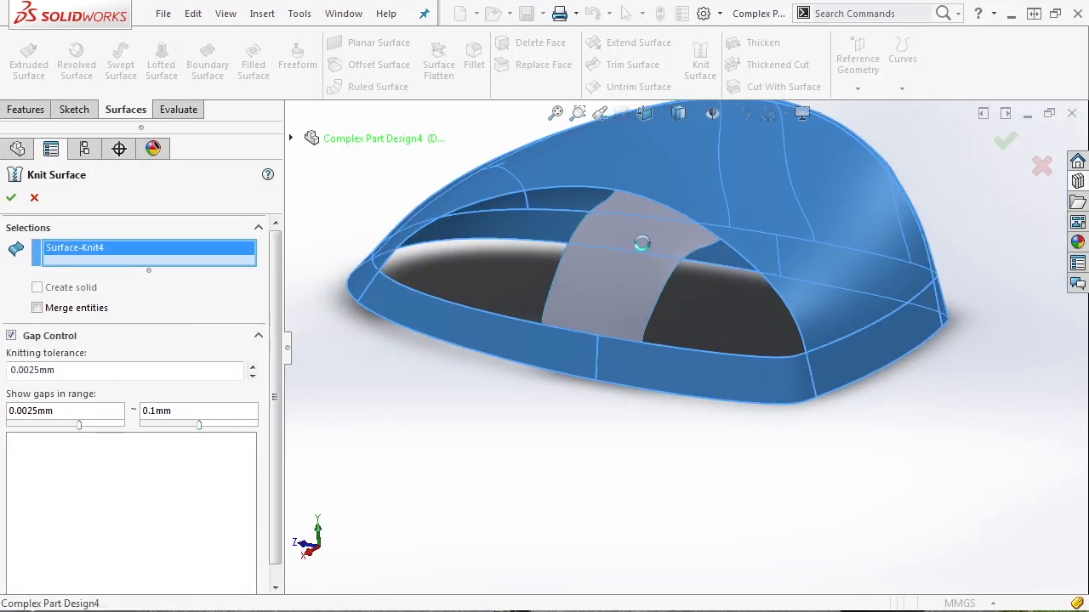
{"action": "left_click", "coordinate": [642, 244]}
{"action": "left_click", "coordinate": [14, 200]}
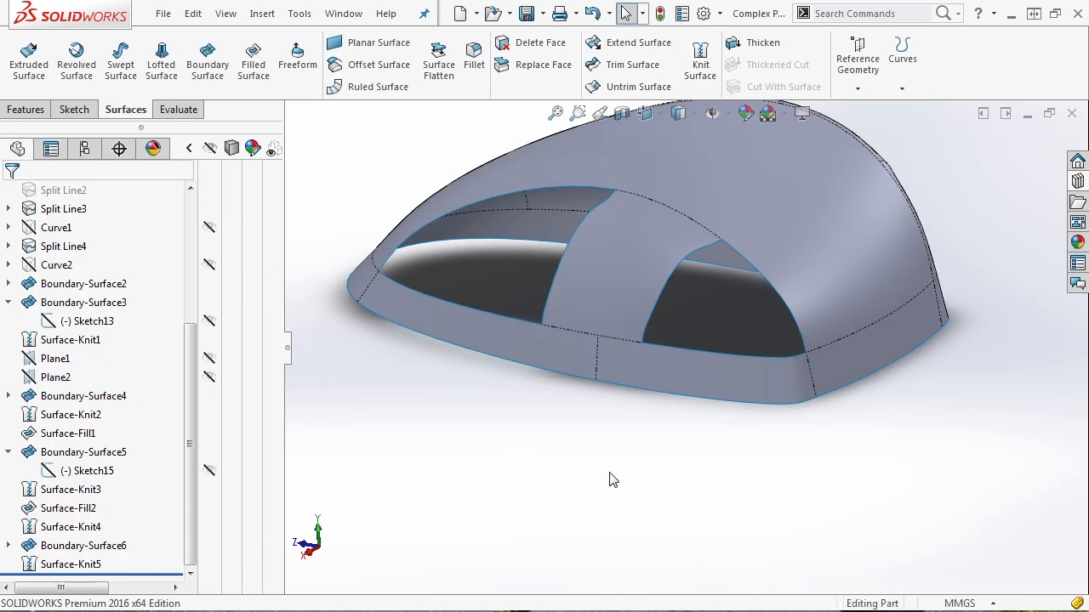
Fill the smaller opening beside the strip with a Filled Surface using its open loop of edges and Tangent edge settings
{"action": "left_click", "coordinate": [254, 68]}
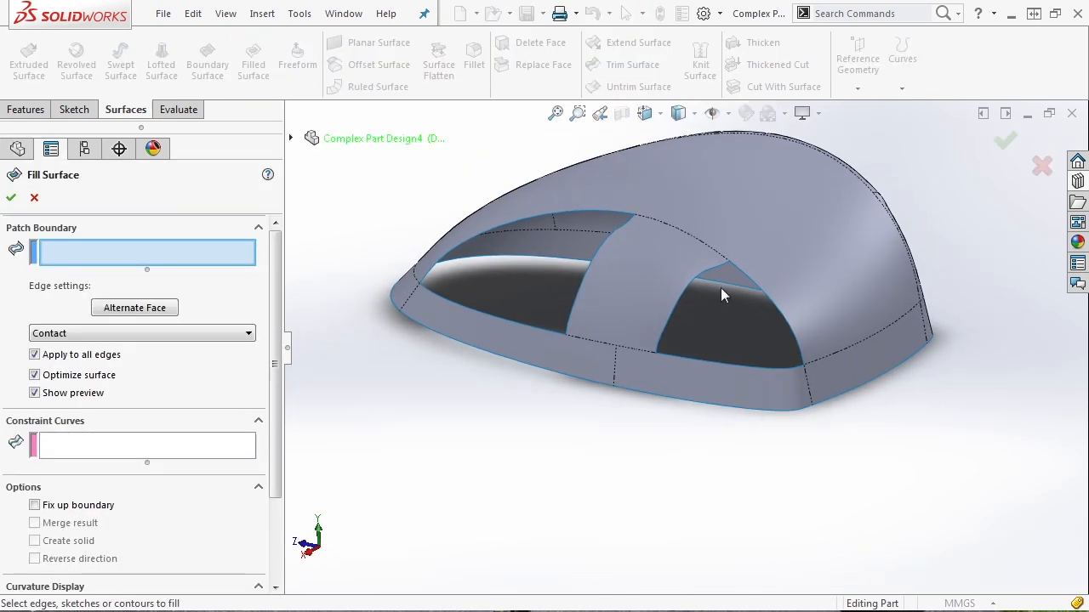
{"action": "right_click", "coordinate": [776, 309]}
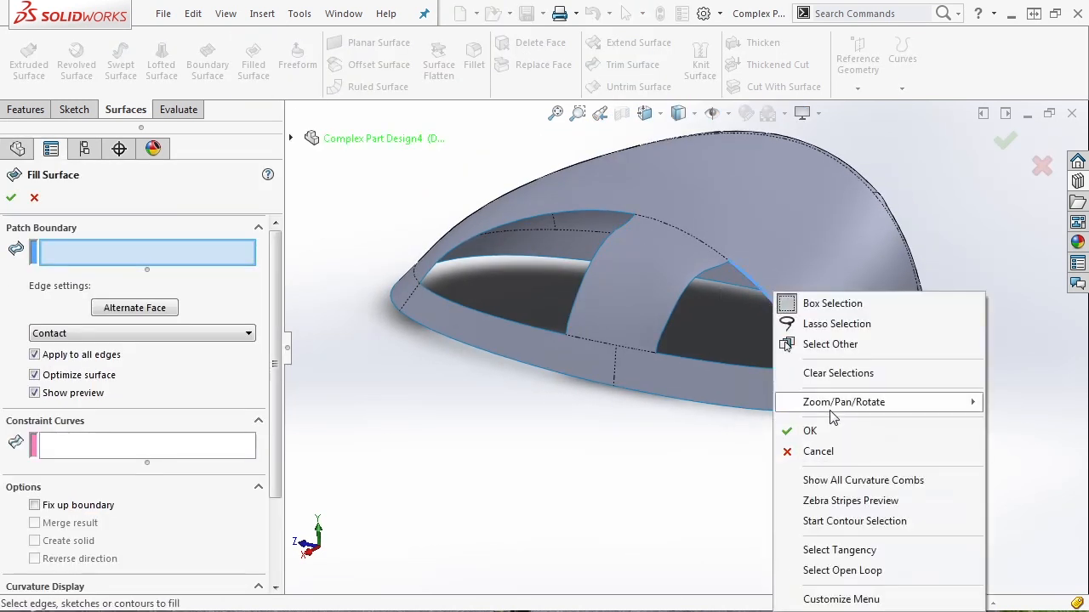
{"action": "left_click", "coordinate": [858, 573]}
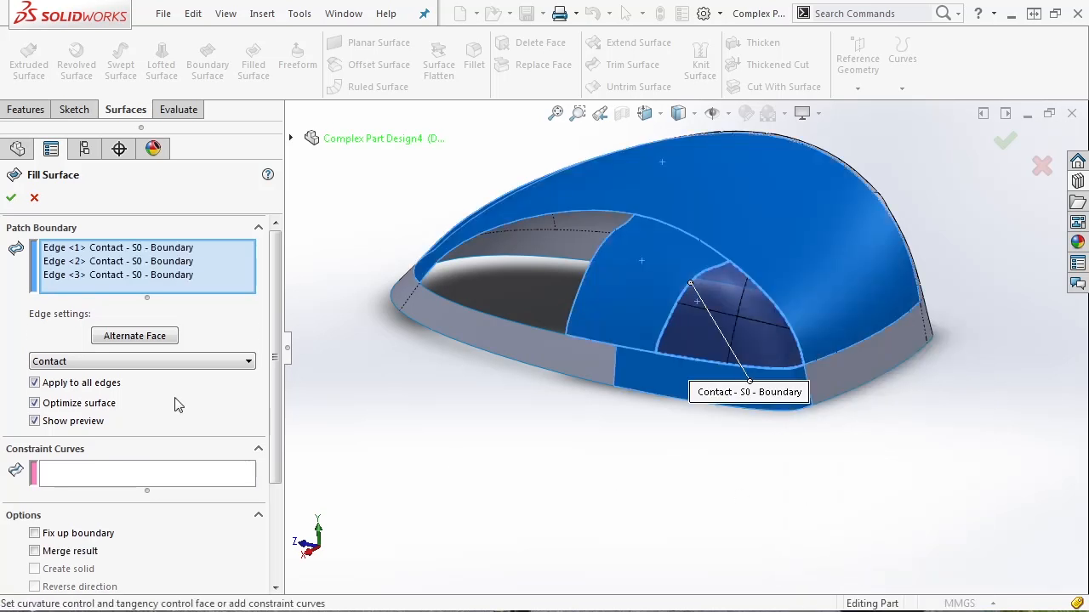
{"action": "left_click", "coordinate": [170, 366]}
{"action": "left_click", "coordinate": [143, 387]}
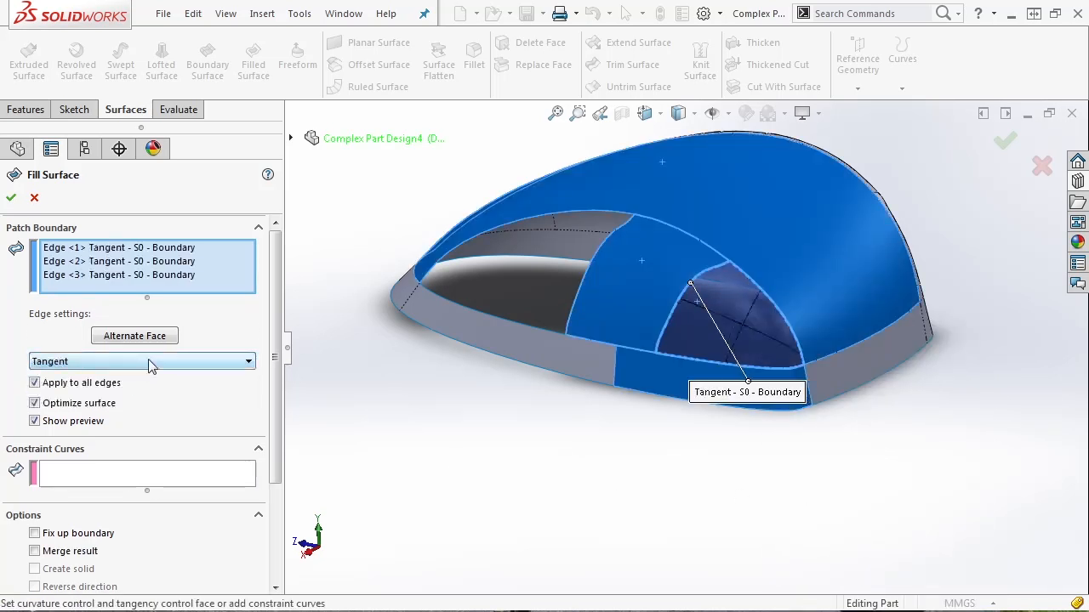
{"action": "left_click", "coordinate": [11, 198]}
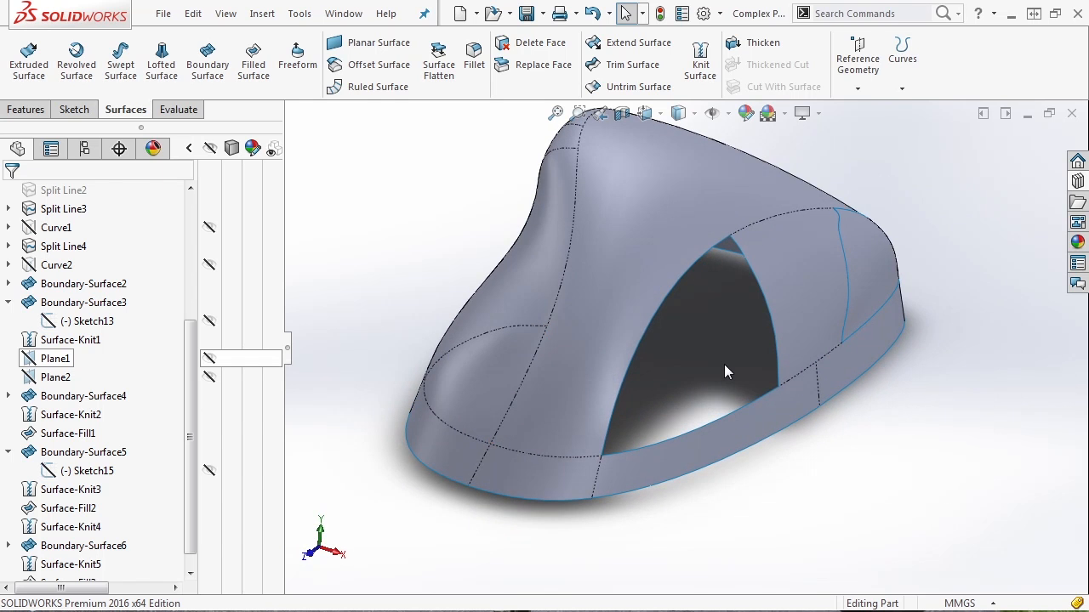
Sketch intersection curves on Plane1 through the upper body face and the rim wall face, and make them construction geometry
{"action": "left_click", "coordinate": [55, 376]}
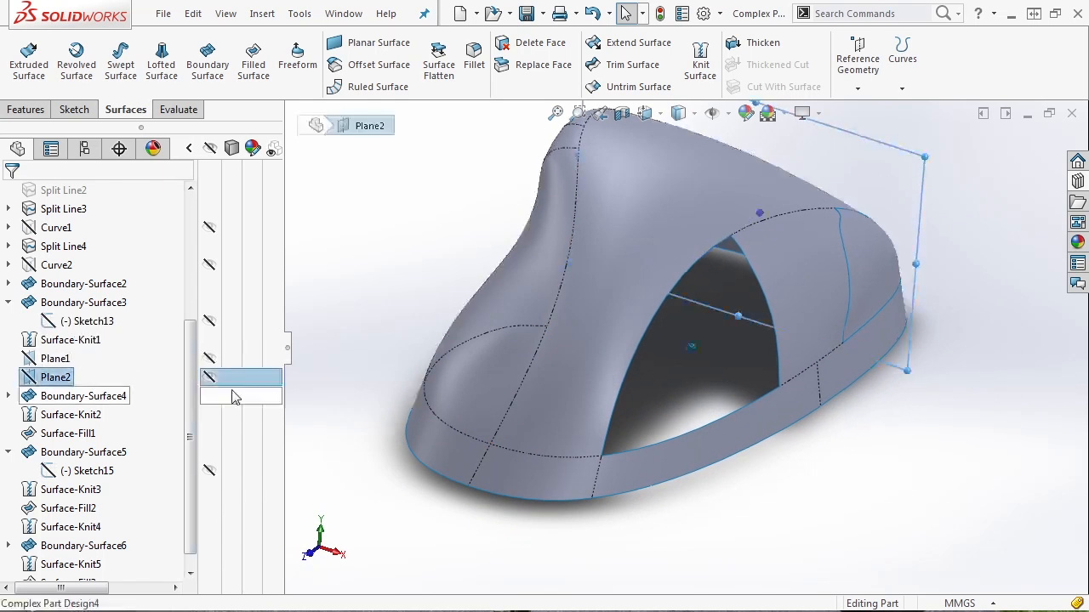
{"action": "left_click", "coordinate": [42, 359]}
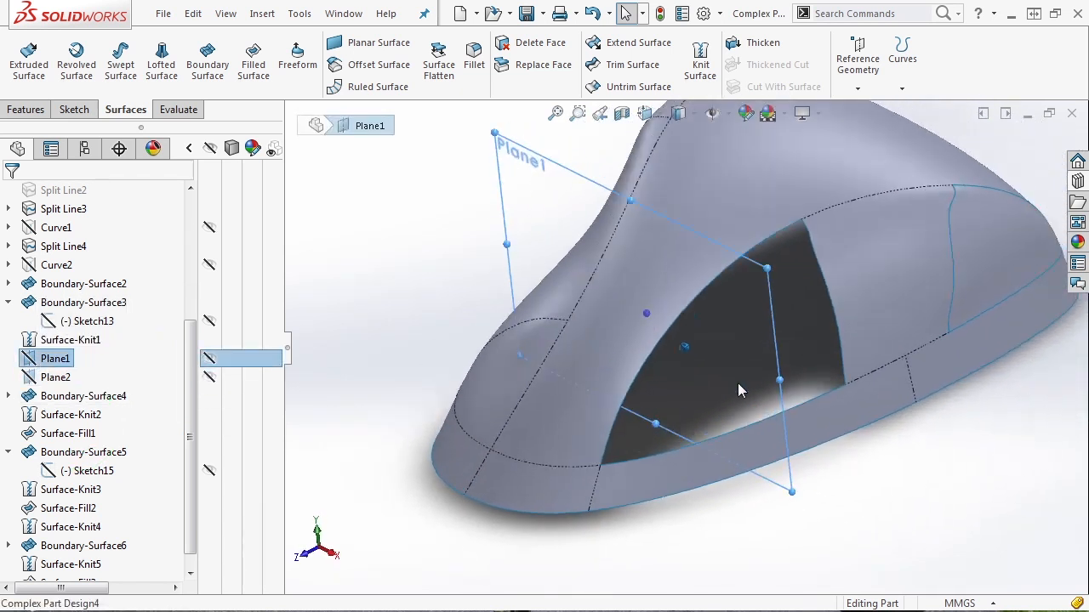
{"action": "left_click", "coordinate": [38, 361]}
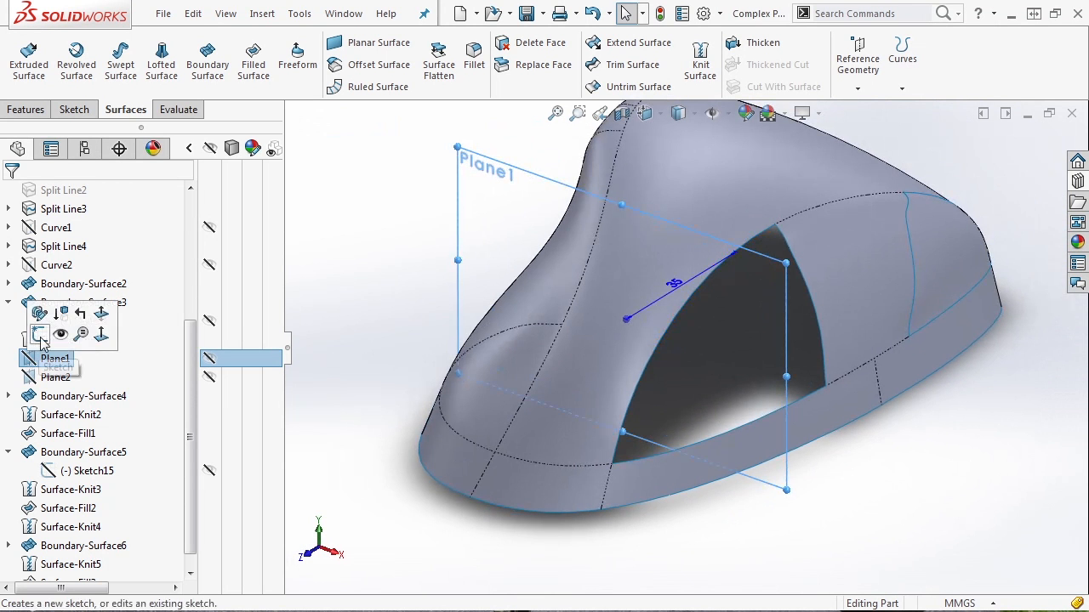
{"action": "left_click", "coordinate": [44, 337]}
{"action": "left_click", "coordinate": [288, 87]}
{"action": "left_click", "coordinate": [336, 129]}
{"action": "left_click", "coordinate": [710, 279]}
{"action": "left_click", "coordinate": [905, 463]}
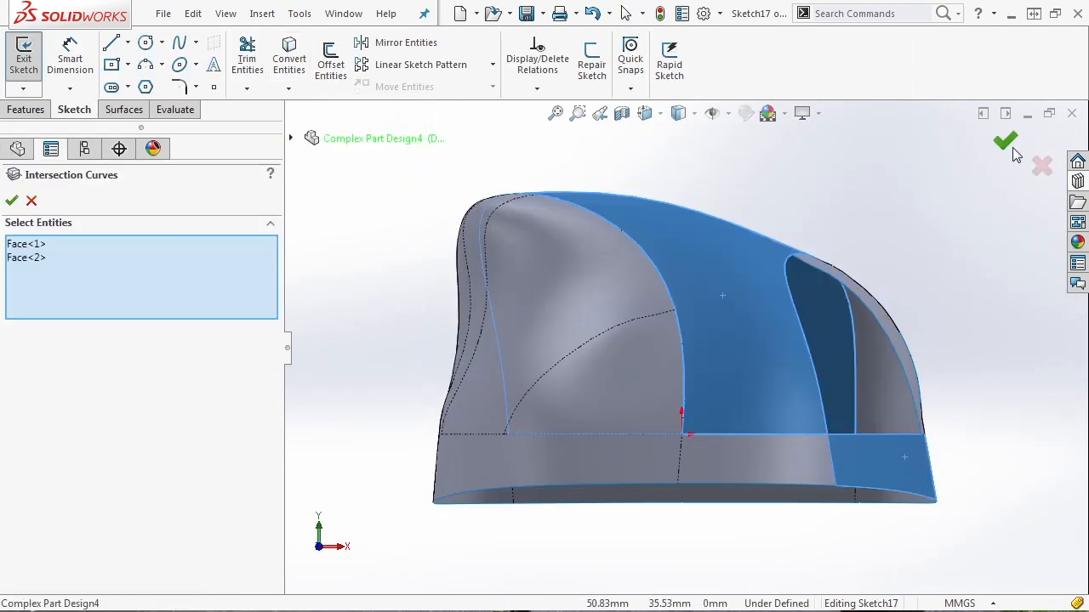
{"action": "left_click", "coordinate": [1004, 141]}
{"action": "left_click_drag", "start_coordinate": [980, 535], "coordinate": [667, 286]}
{"action": "left_click", "coordinate": [646, 173]}
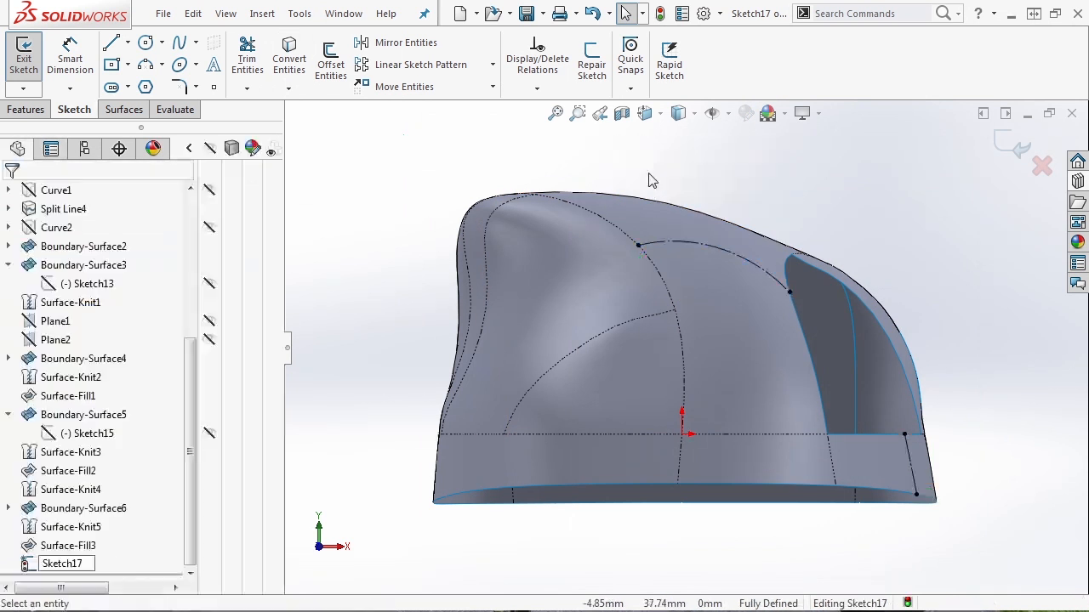
Draw a B-Spline: Degree 3 style spline across the opening from the upper intersection curve's end to the rim wall curve's top
{"action": "scroll", "coordinate": [907, 383], "scroll_direction": "down", "scroll_amount": 3}
{"action": "left_click", "coordinate": [196, 43]}
{"action": "left_click", "coordinate": [204, 83]}
{"action": "scroll", "coordinate": [724, 338], "scroll_direction": "down", "scroll_amount": 1}
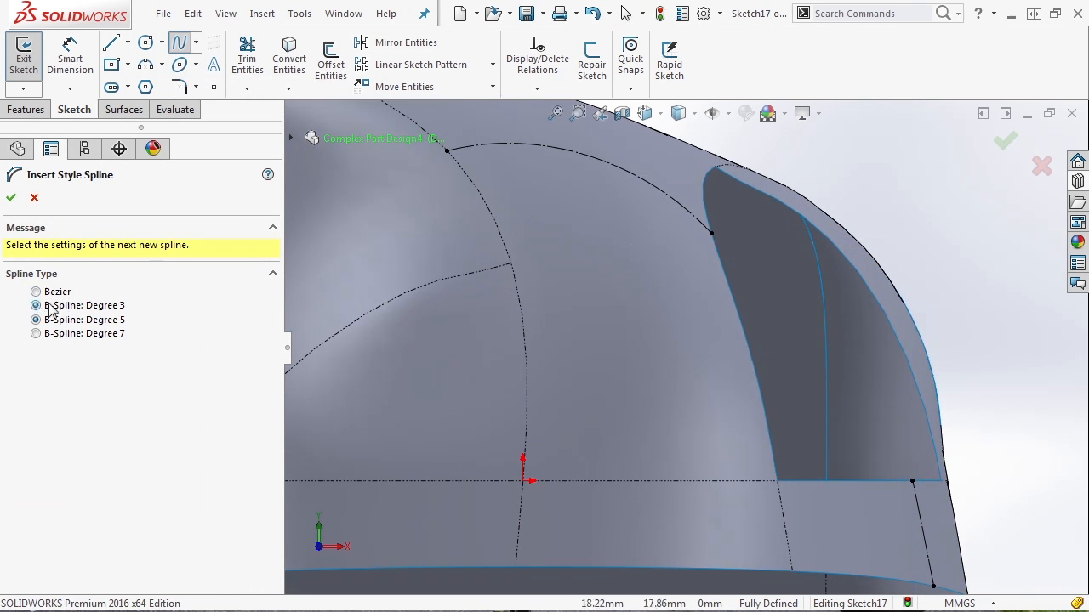
{"action": "left_click", "coordinate": [712, 234]}
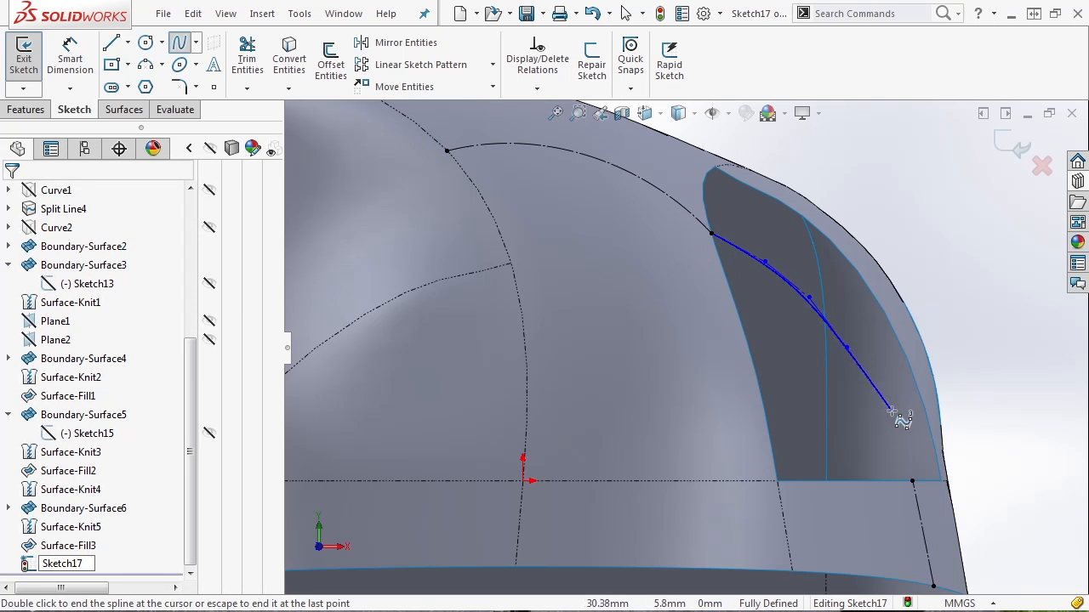
{"action": "double_click", "coordinate": [912, 482]}
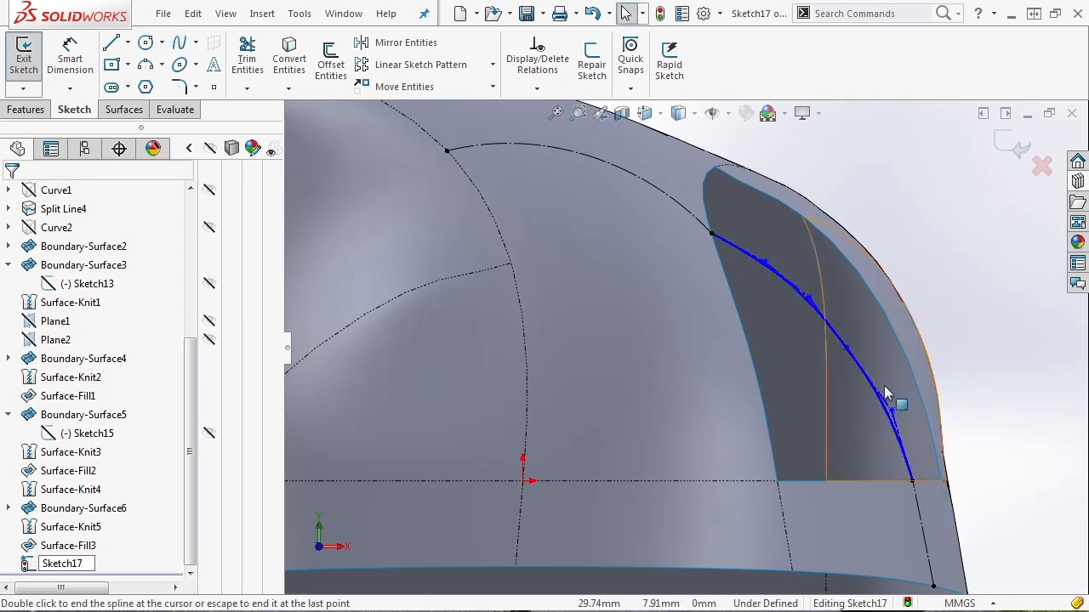
Pull the control vertices next to both spline ends outward, placing the upper one at about (21.78, 20.35) mm
{"action": "scroll", "coordinate": [847, 353], "scroll_direction": "down", "scroll_amount": 2}
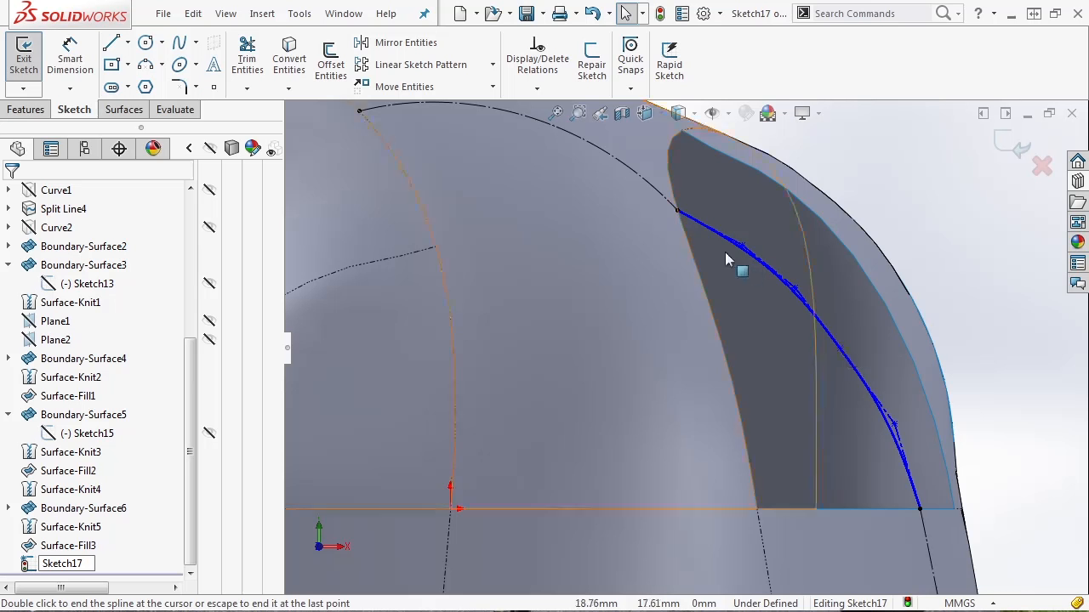
{"action": "left_click_drag", "start_coordinate": [742, 247], "coordinate": [769, 212]}
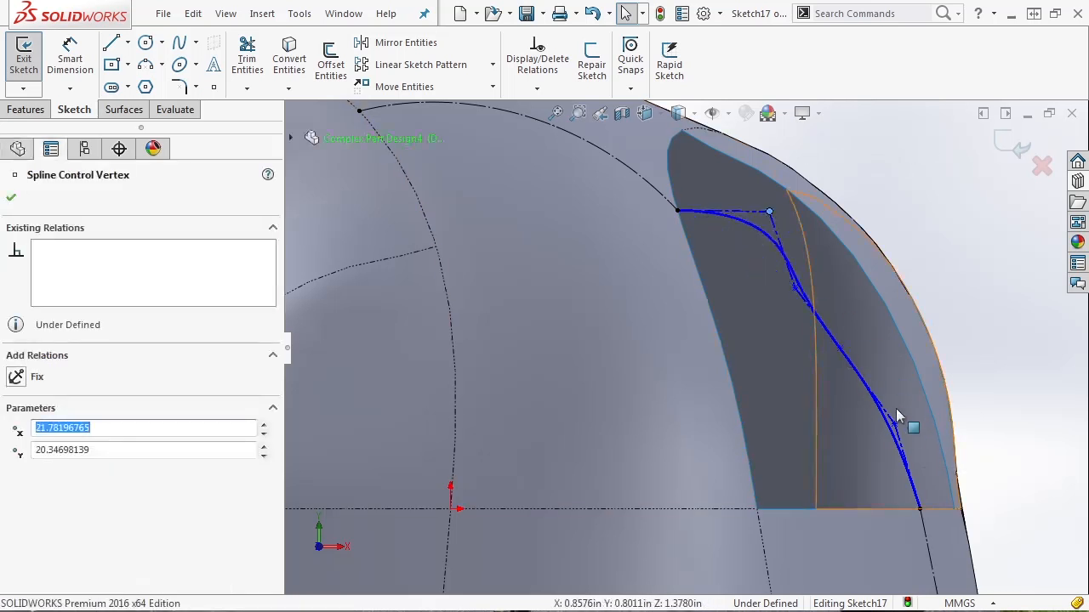
{"action": "left_click_drag", "start_coordinate": [897, 421], "coordinate": [927, 384]}
Add a tangent relation between the spline's lowest control polygon line and the rim wall construction curve
{"action": "left_click", "coordinate": [923, 492]}
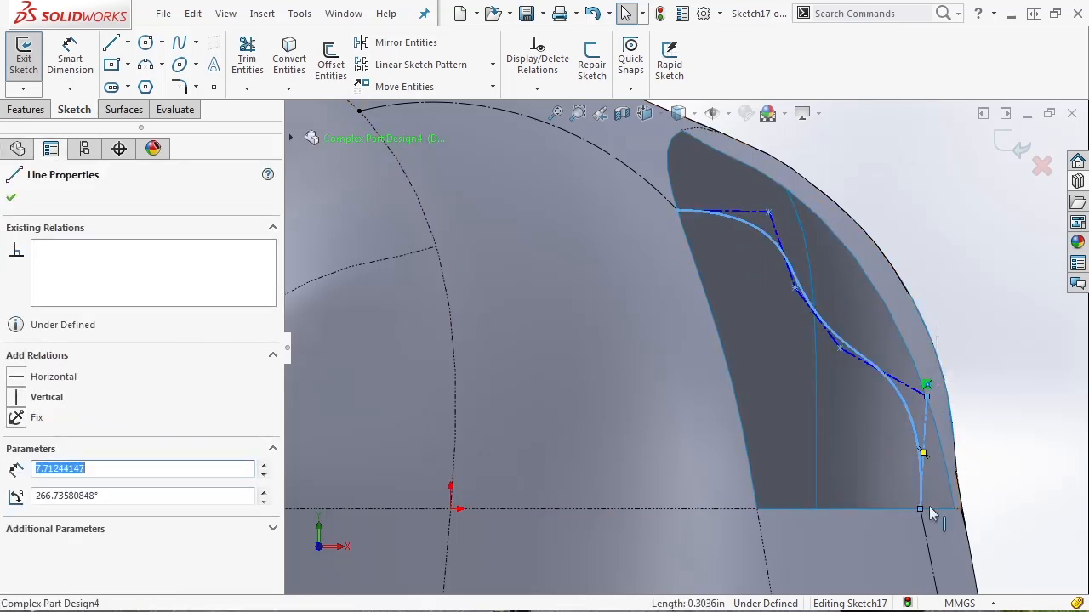
{"action": "left_click", "coordinate": [926, 532], "text": "ctrl"}
{"action": "left_click", "coordinate": [969, 478]}
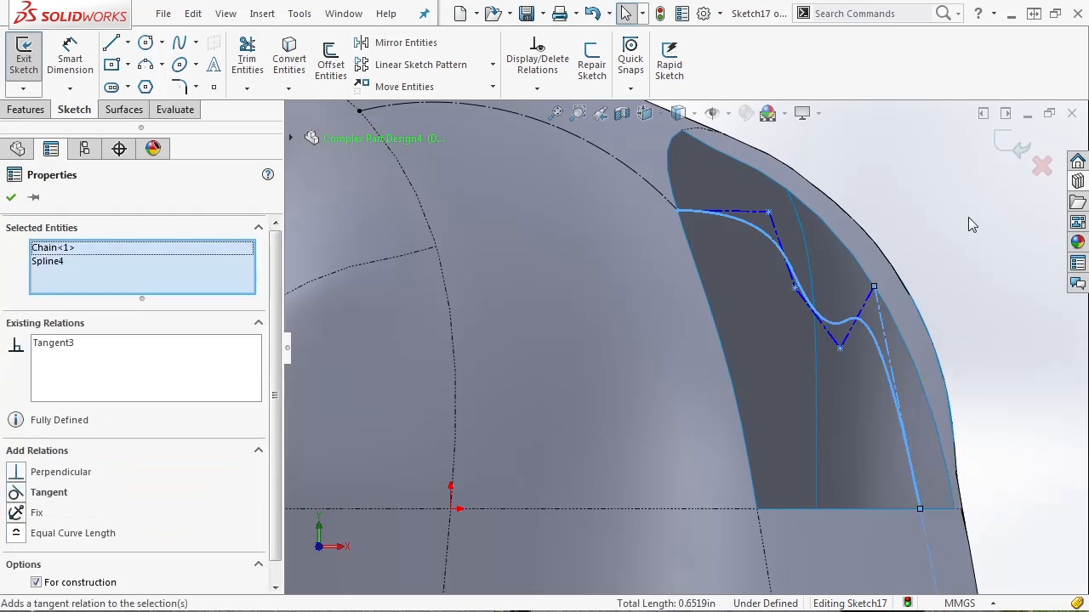
Add a tangent relation between the spline's uppermost control polygon line and the upper construction intersection curve
{"action": "left_click", "coordinate": [959, 232]}
{"action": "left_click", "coordinate": [741, 213]}
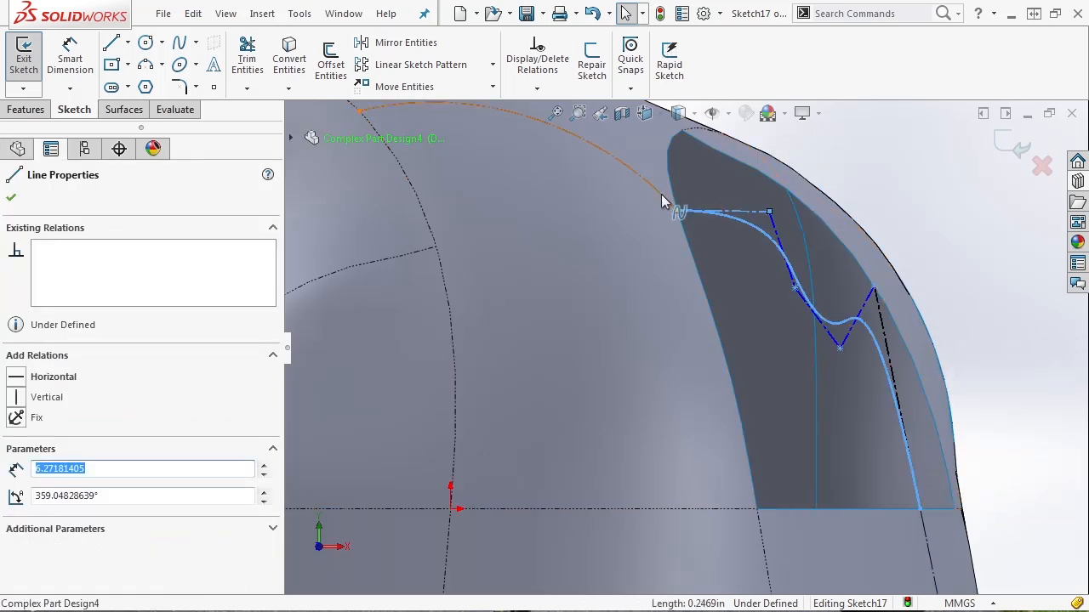
{"action": "left_click", "coordinate": [661, 194], "text": "ctrl"}
{"action": "left_click", "coordinate": [728, 123]}
{"action": "left_click", "coordinate": [949, 269]}
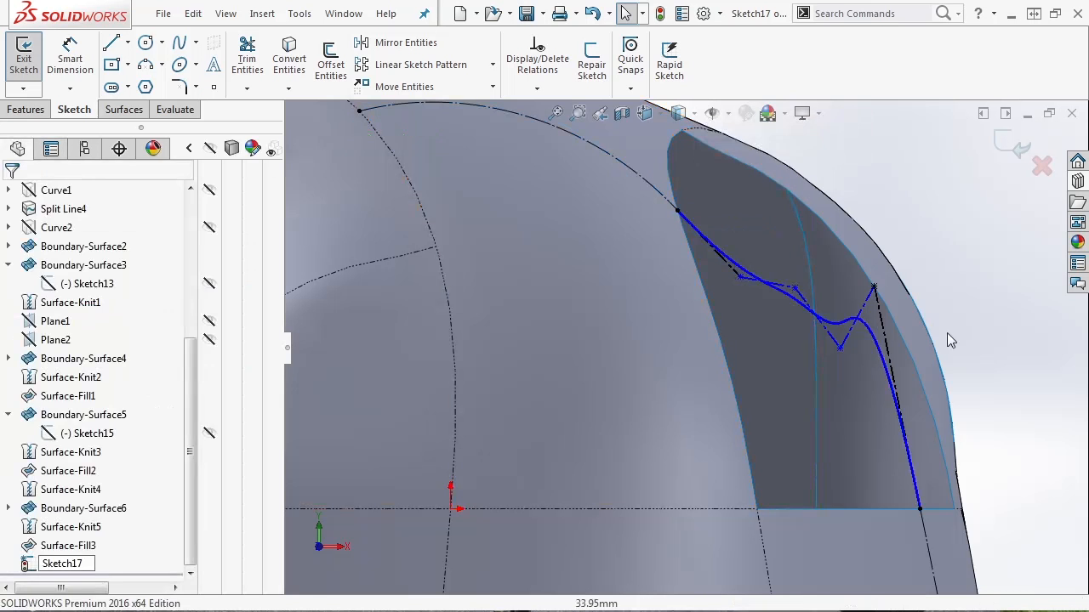
Remove the coincident relation from the spline's lower control vertex and pull that vertex down along the rim wall curve
{"action": "left_click", "coordinate": [873, 289]}
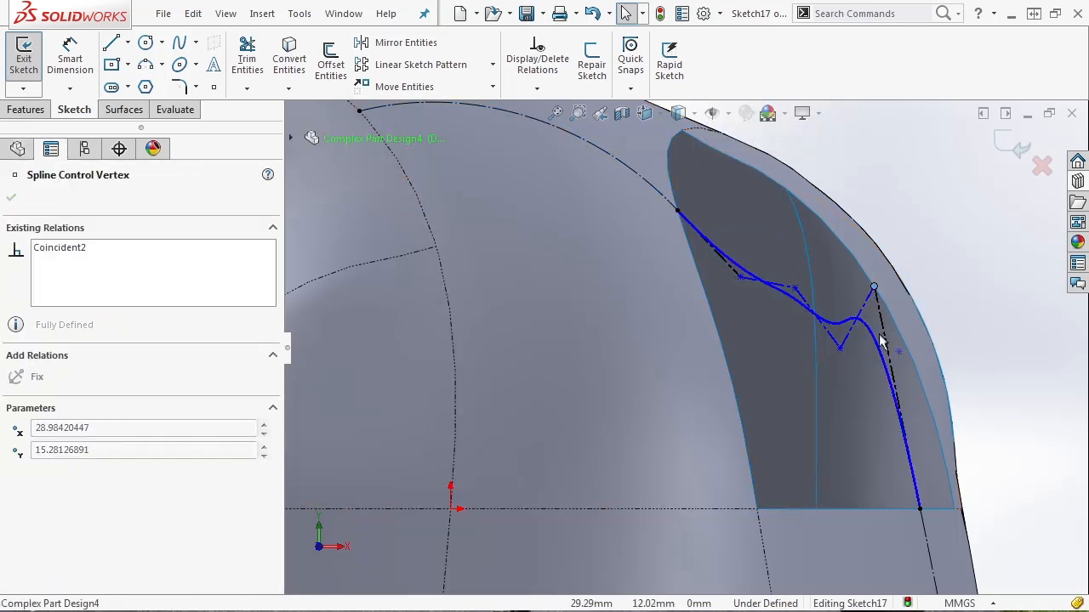
{"action": "left_click", "coordinate": [906, 283]}
{"action": "left_click", "coordinate": [875, 289]}
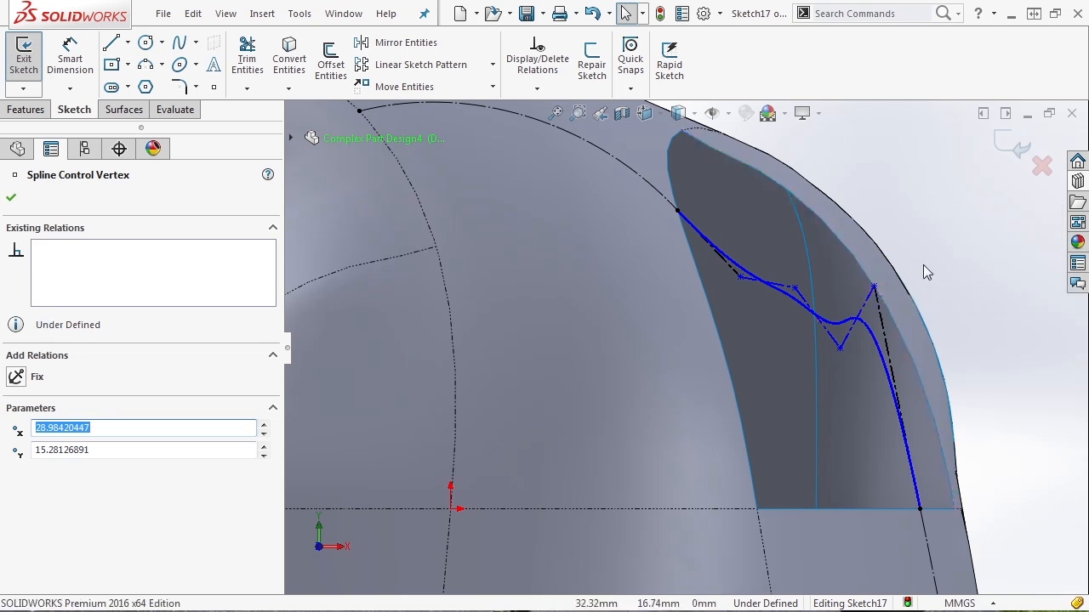
{"action": "left_click_drag", "start_coordinate": [879, 287], "coordinate": [890, 385]}
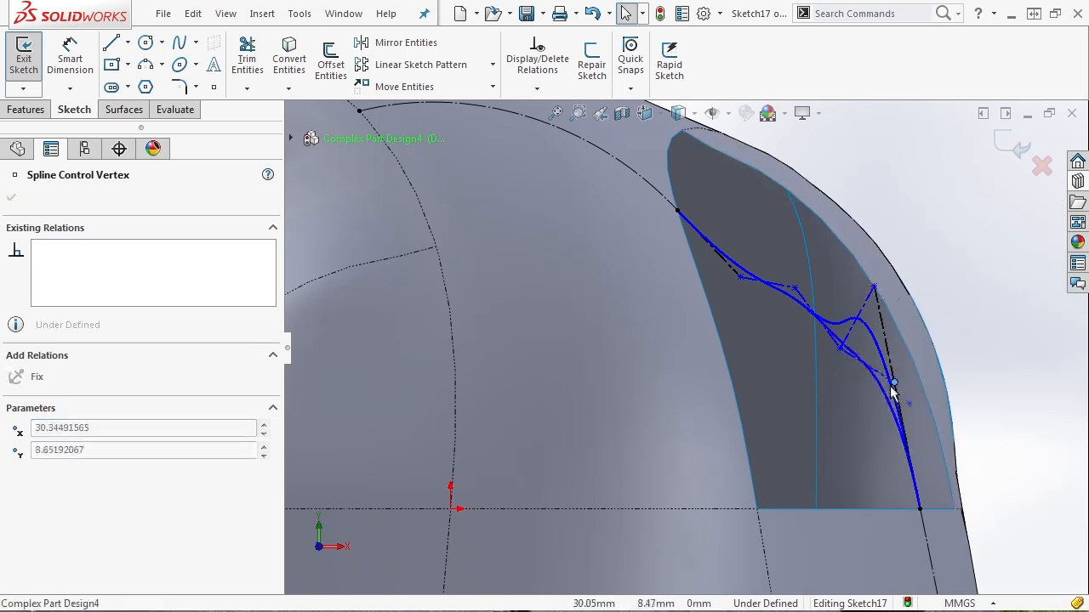
{"action": "left_click_drag", "start_coordinate": [904, 436], "coordinate": [907, 450]}
Add a collinear relation between the two lowest control polygon lines of the style spline
{"action": "left_click", "coordinate": [901, 435]}
{"action": "scroll", "coordinate": [856, 441], "scroll_direction": "down", "scroll_amount": 3}
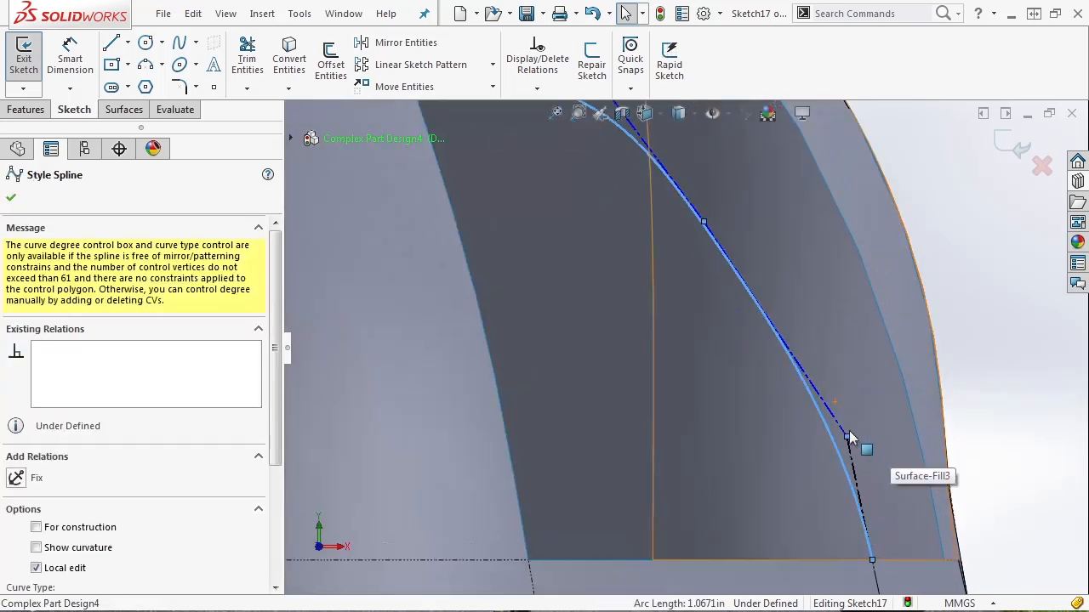
{"action": "left_click", "coordinate": [838, 421]}
{"action": "left_click", "coordinate": [850, 453], "text": "ctrl"}
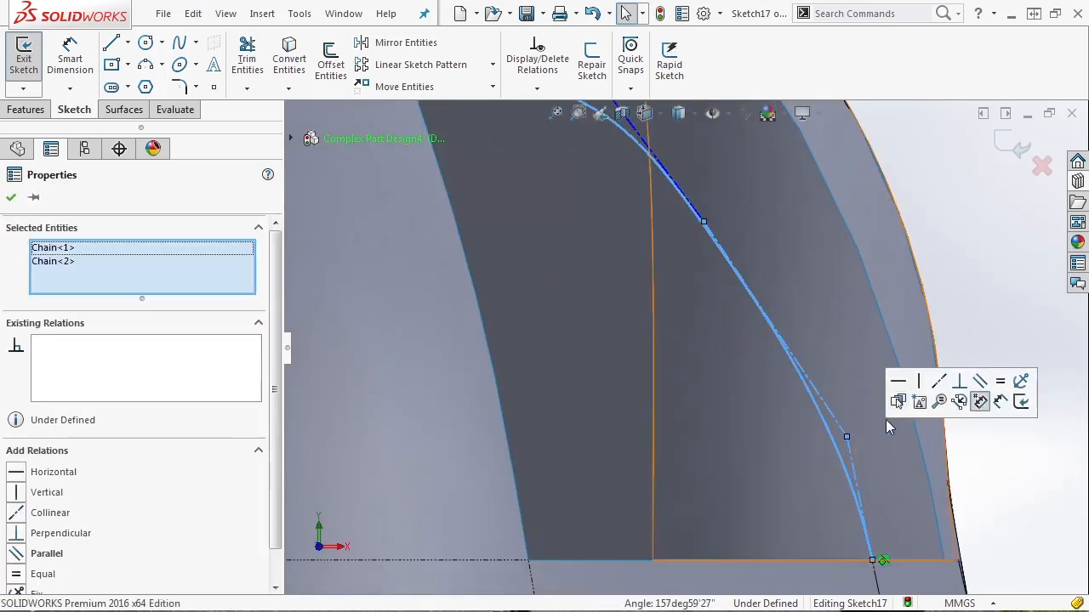
{"action": "left_click", "coordinate": [944, 397]}
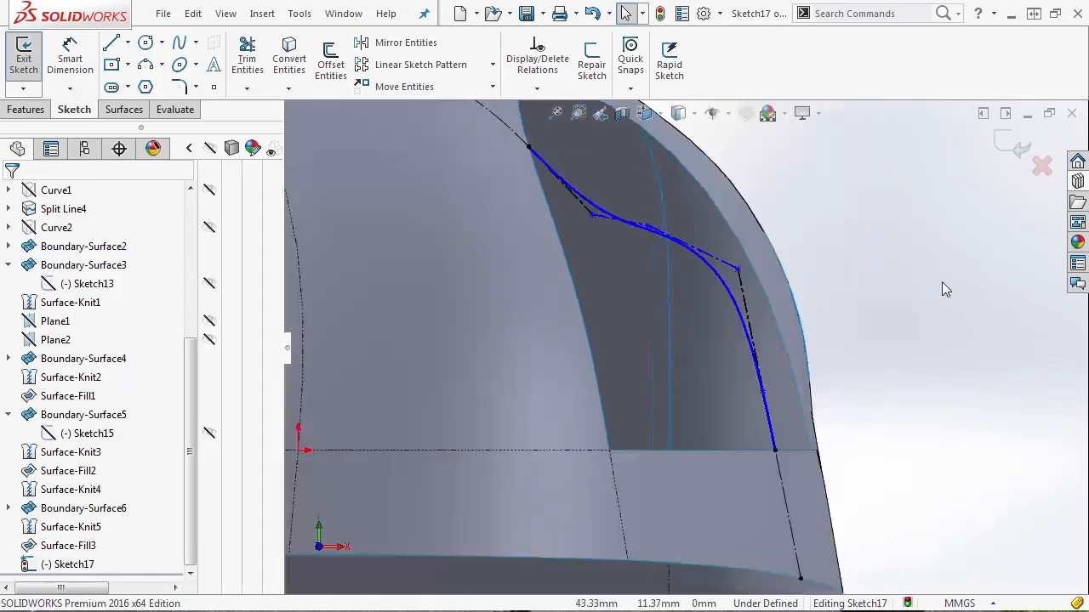
Add a collinear relation between the two uppermost control polygon lines of the style spline
{"action": "scroll", "coordinate": [580, 223], "scroll_direction": "down", "scroll_amount": 2}
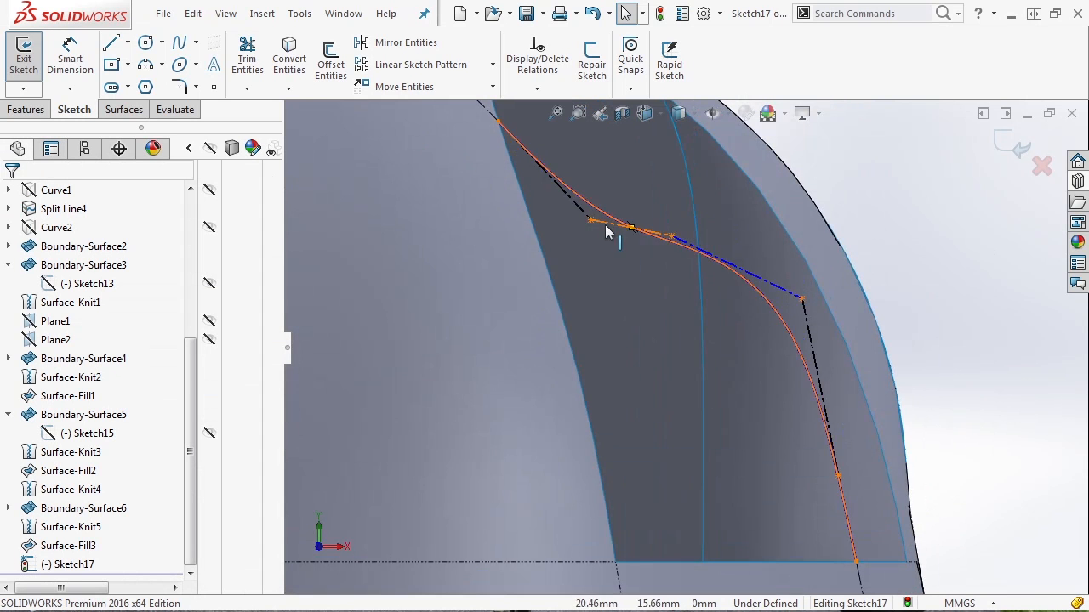
{"action": "left_click", "coordinate": [593, 220]}
{"action": "left_click", "coordinate": [577, 203], "text": "ctrl"}
{"action": "left_click", "coordinate": [666, 132]}
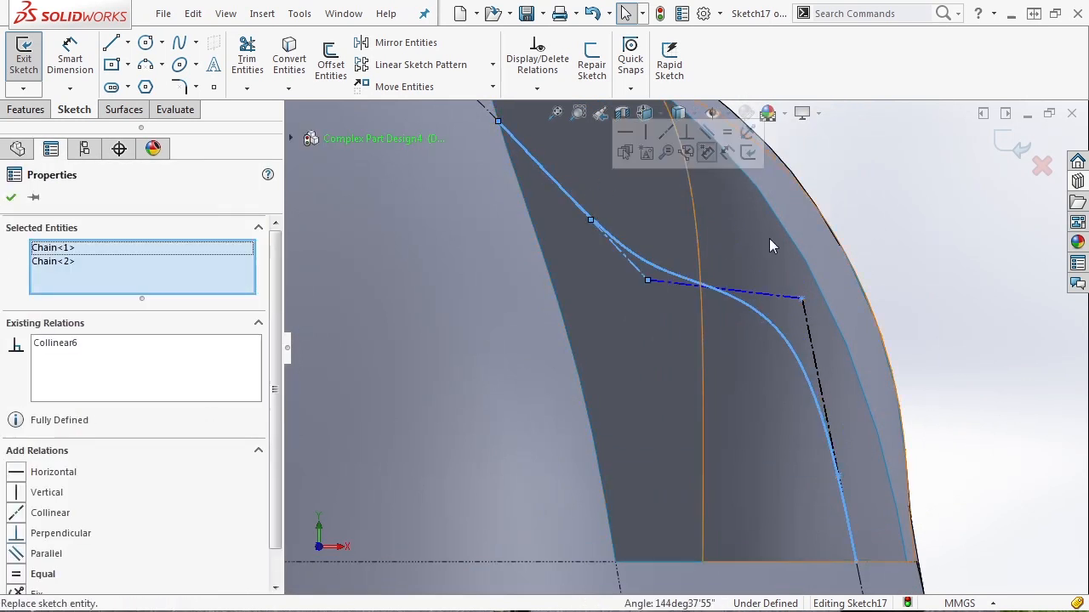
Pull the spline's lower control vertices down toward the rim, placing the corner vertex at about (31.55, 2.76) mm
{"action": "scroll", "coordinate": [851, 255], "scroll_direction": "up", "scroll_amount": 2}
{"action": "left_click", "coordinate": [921, 293]}
{"action": "scroll", "coordinate": [854, 309], "scroll_direction": "up", "scroll_amount": 3}
{"action": "left_click_drag", "start_coordinate": [733, 327], "coordinate": [728, 528]}
{"action": "scroll", "coordinate": [689, 313], "scroll_direction": "down", "scroll_amount": 4}
{"action": "scroll", "coordinate": [813, 452], "scroll_direction": "down", "scroll_amount": 4}
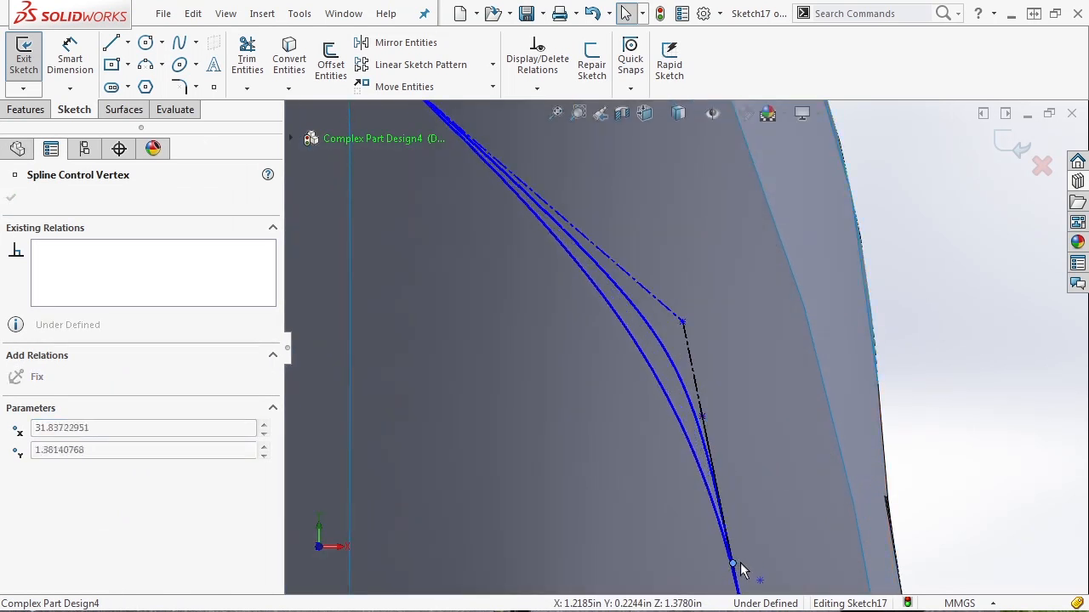
{"action": "left_click_drag", "start_coordinate": [742, 570], "coordinate": [742, 568]}
{"action": "scroll", "coordinate": [753, 517], "scroll_direction": "up", "scroll_amount": 3}
{"action": "left_click_drag", "start_coordinate": [681, 340], "coordinate": [697, 396]}
{"action": "scroll", "coordinate": [697, 399], "scroll_direction": "up", "scroll_amount": 2}
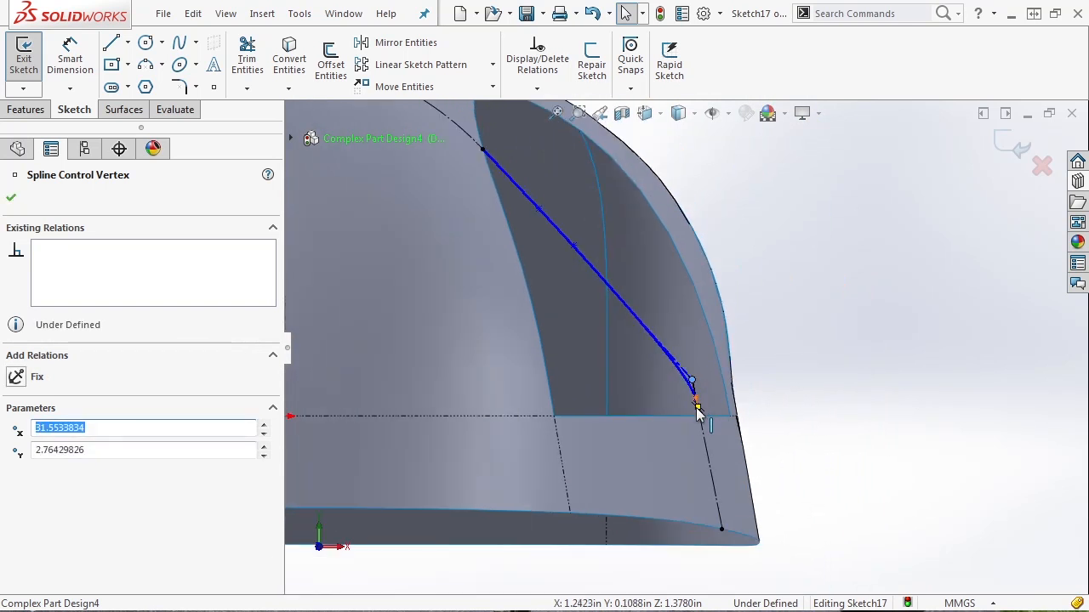
{"action": "scroll", "coordinate": [660, 357], "scroll_direction": "down", "scroll_amount": 2}
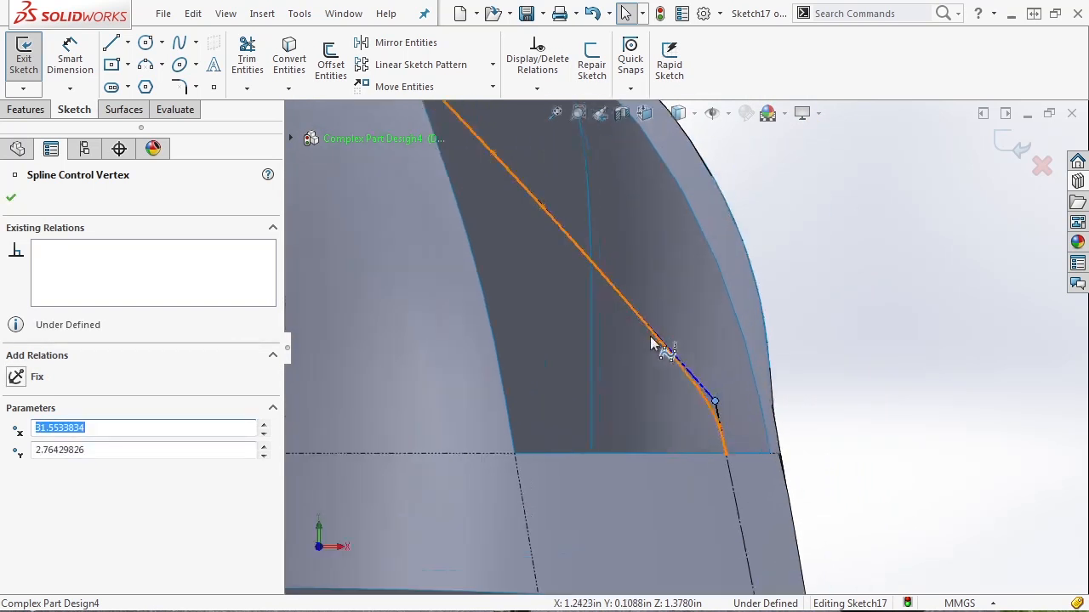
Show the style spline's curvature combs with a scale of 100 and a density of 499
{"action": "left_click", "coordinate": [700, 393]}
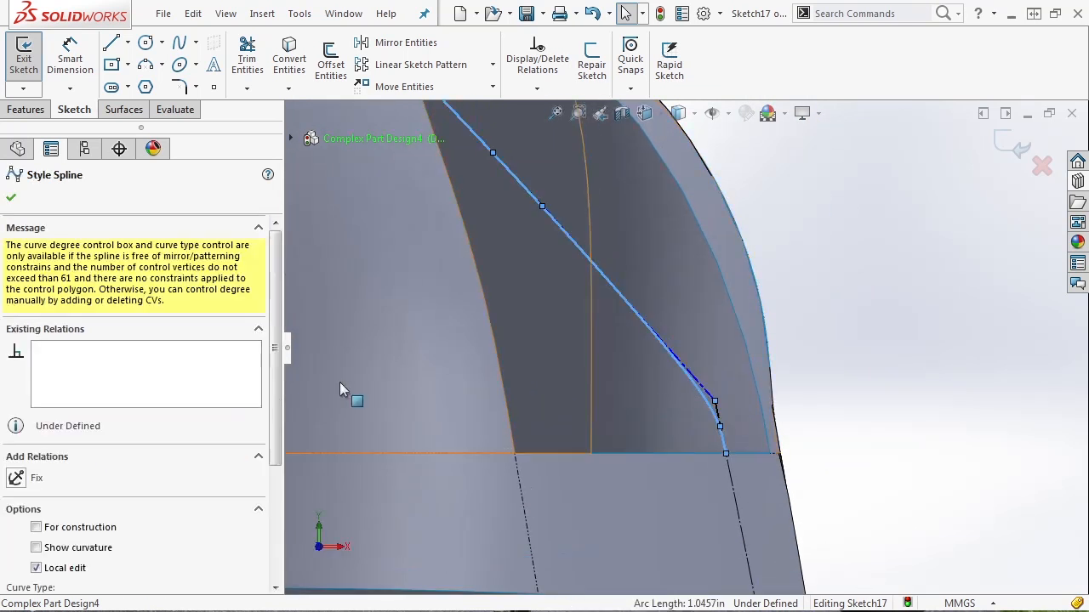
{"action": "left_click", "coordinate": [104, 551]}
{"action": "left_click", "coordinate": [11, 199]}
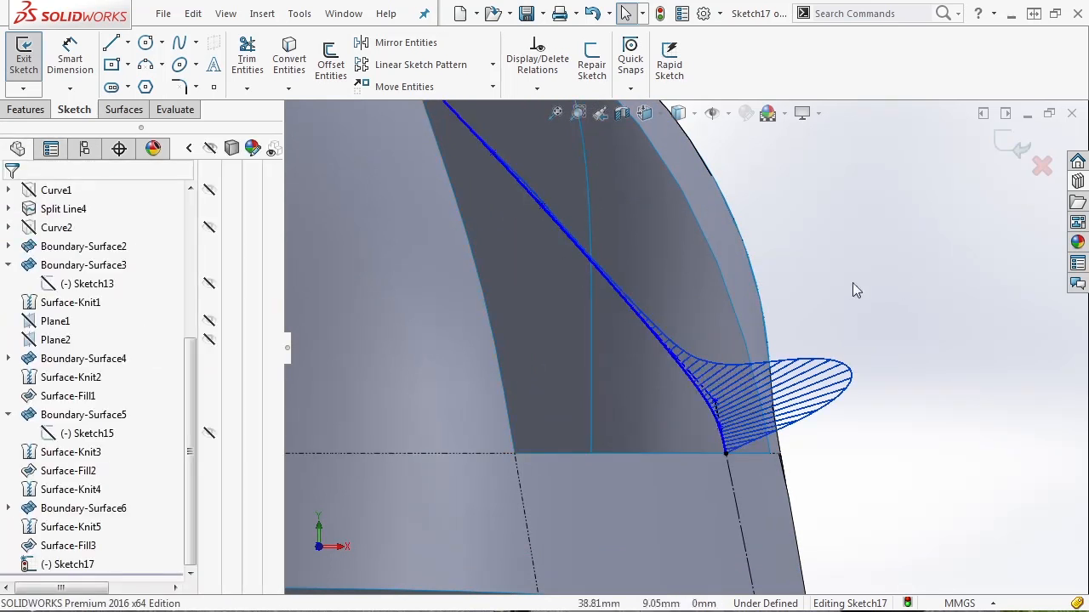
{"action": "scroll", "coordinate": [673, 365], "scroll_direction": "down", "scroll_amount": 2}
{"action": "scroll", "coordinate": [802, 417], "scroll_direction": "up", "scroll_amount": 3}
{"action": "left_click", "coordinate": [709, 398]}
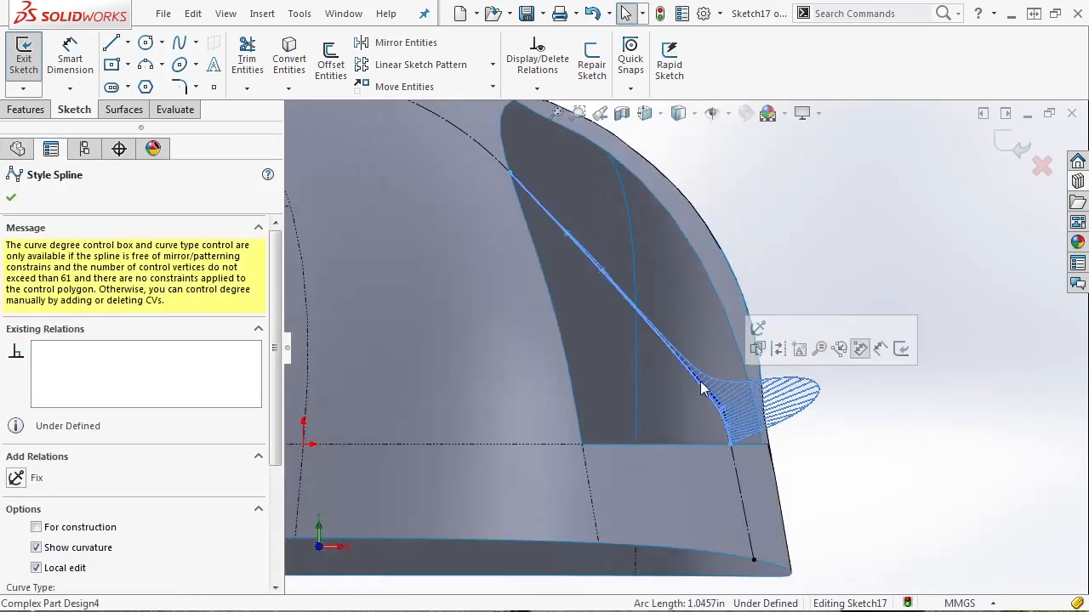
{"action": "left_click", "coordinate": [35, 548]}
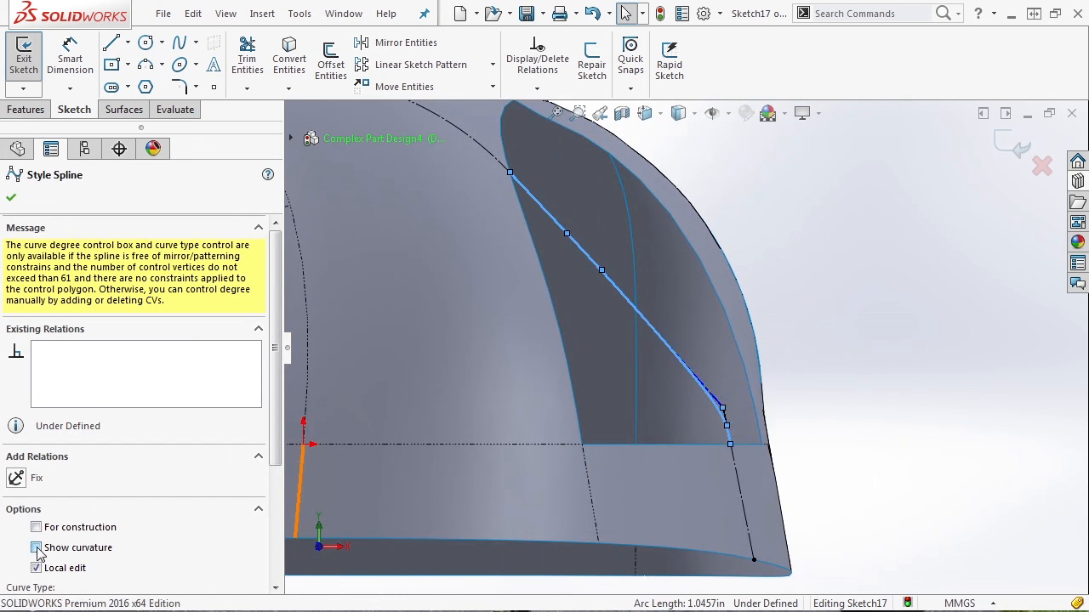
{"action": "left_click", "coordinate": [35, 548]}
{"action": "left_click_drag", "start_coordinate": [132, 367], "coordinate": [140, 365]}
{"action": "left_click_drag", "start_coordinate": [85, 289], "coordinate": [128, 293]}
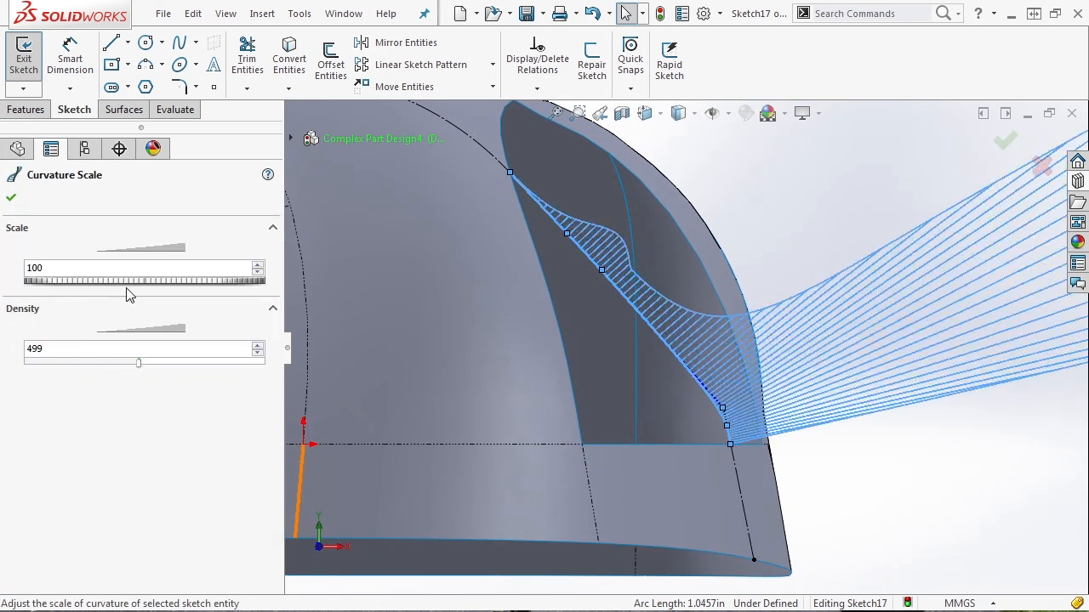
{"action": "left_click", "coordinate": [11, 197]}
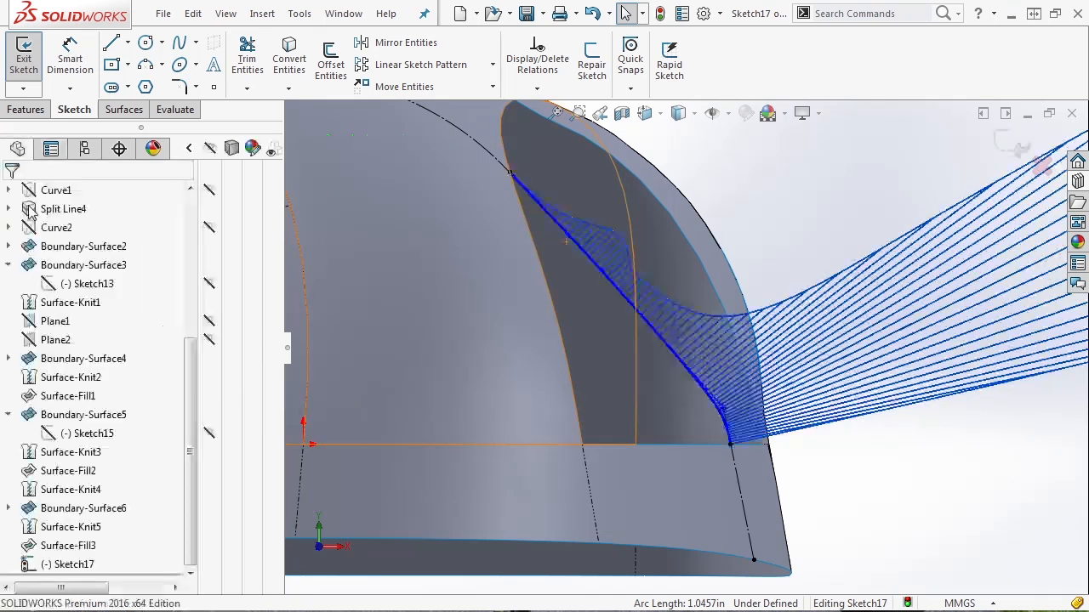
Move the spline's first inner control vertex toward its upper end, to about (17.56, 18.27) mm, and finish the sketch
{"action": "scroll", "coordinate": [580, 248], "scroll_direction": "down", "scroll_amount": 3}
{"action": "left_click", "coordinate": [578, 243]}
{"action": "left_click_drag", "start_coordinate": [578, 244], "coordinate": [524, 188]}
{"action": "scroll", "coordinate": [673, 328], "scroll_direction": "up", "scroll_amount": 6}
{"action": "scroll", "coordinate": [678, 356], "scroll_direction": "up", "scroll_amount": 1}
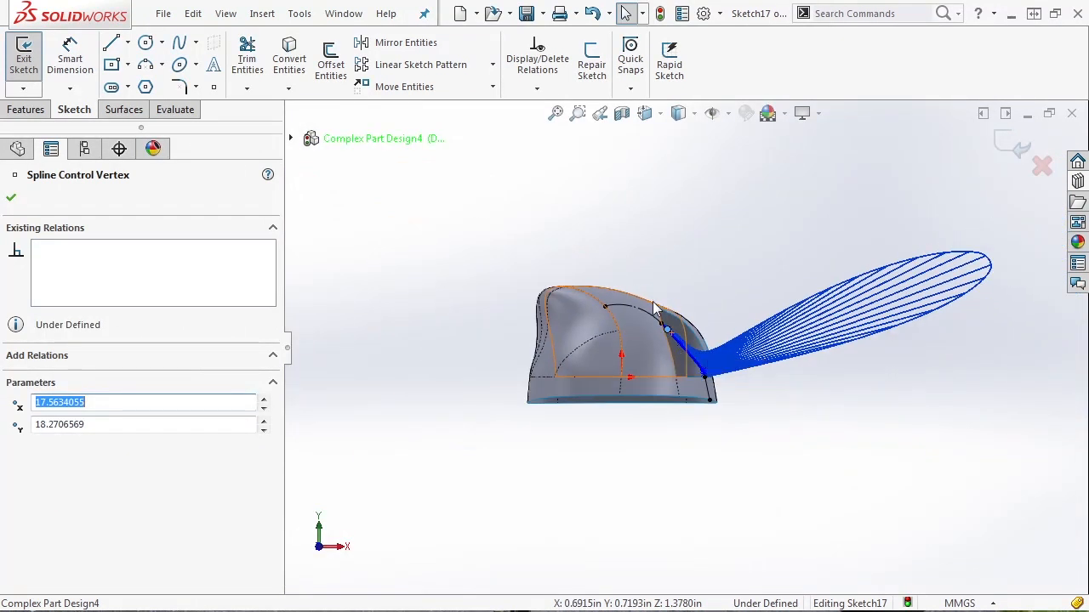
{"action": "scroll", "coordinate": [701, 353], "scroll_direction": "down", "scroll_amount": 5}
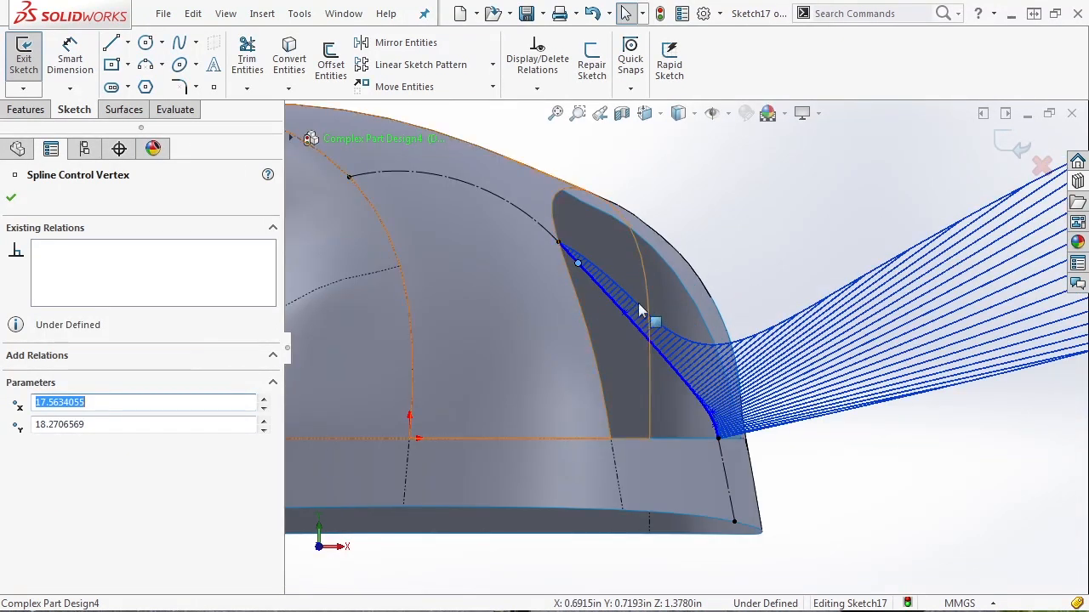
{"action": "left_click", "coordinate": [1011, 145]}
Set up a boundary surface from the opening's upper and rim edges, with its side edge and Sketch17 as the second direction
{"action": "scroll", "coordinate": [853, 262], "scroll_direction": "up", "scroll_amount": 3}
{"action": "mouse_move", "coordinate": [853, 263]}
{"action": "middle_mouse_down"}
{"action": "mouse_move", "coordinate": [867, 301]}
{"action": "mouse_move", "coordinate": [768, 299]}
{"action": "middle_mouse_up"}
{"action": "scroll", "coordinate": [768, 300], "scroll_direction": "up", "scroll_amount": 3}
{"action": "left_click", "coordinate": [440, 171]}
{"action": "scroll", "coordinate": [580, 300], "scroll_direction": "down", "scroll_amount": 2}
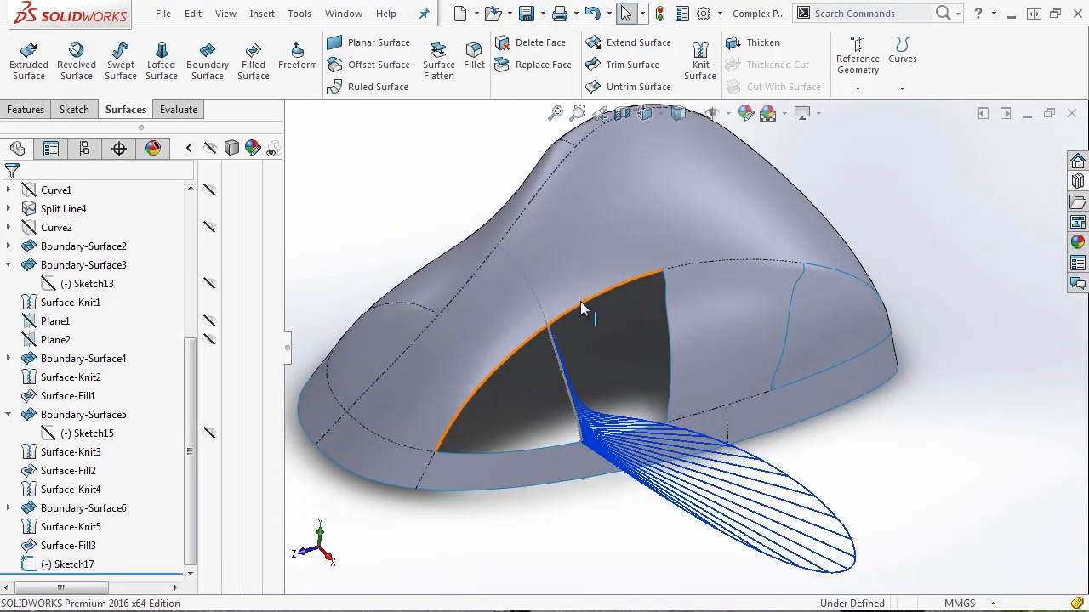
{"action": "left_click", "coordinate": [209, 64]}
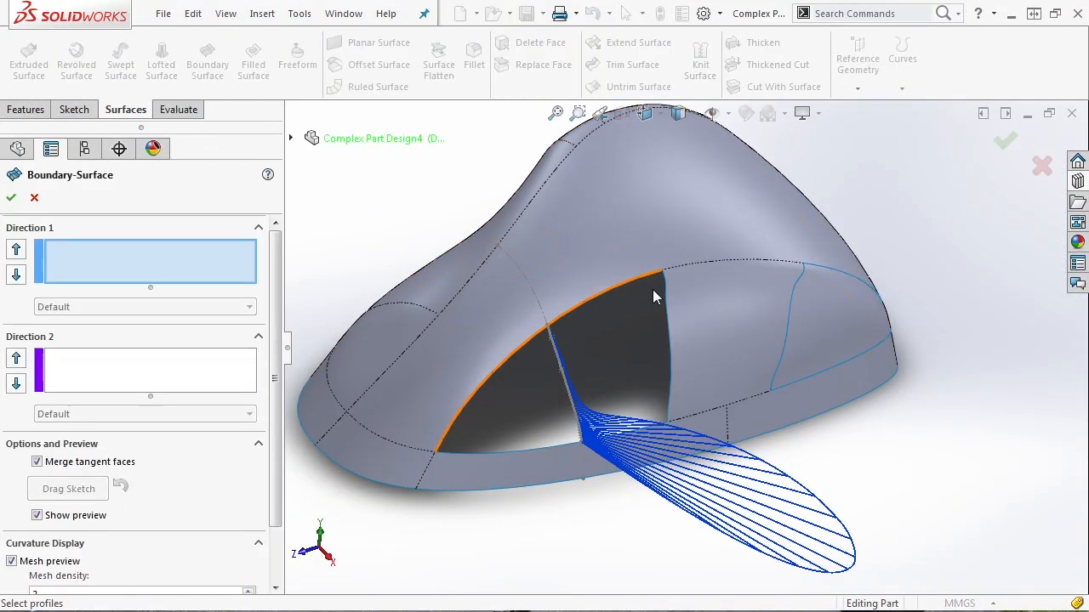
{"action": "left_click", "coordinate": [652, 273]}
{"action": "left_click", "coordinate": [644, 427]}
{"action": "left_click", "coordinate": [154, 403]}
{"action": "left_click", "coordinate": [666, 322]}
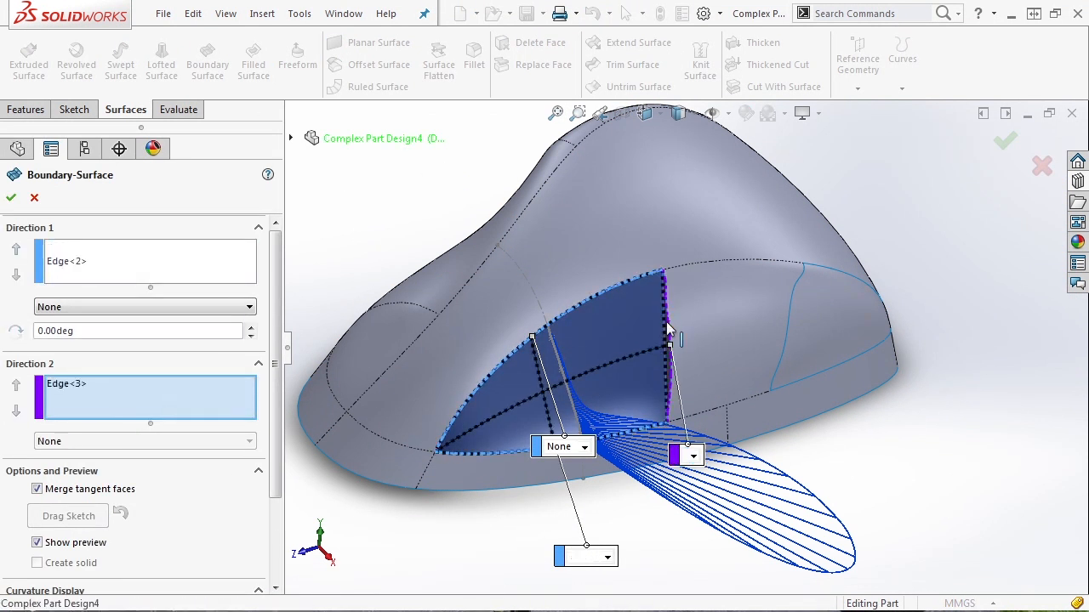
{"action": "left_click", "coordinate": [563, 349]}
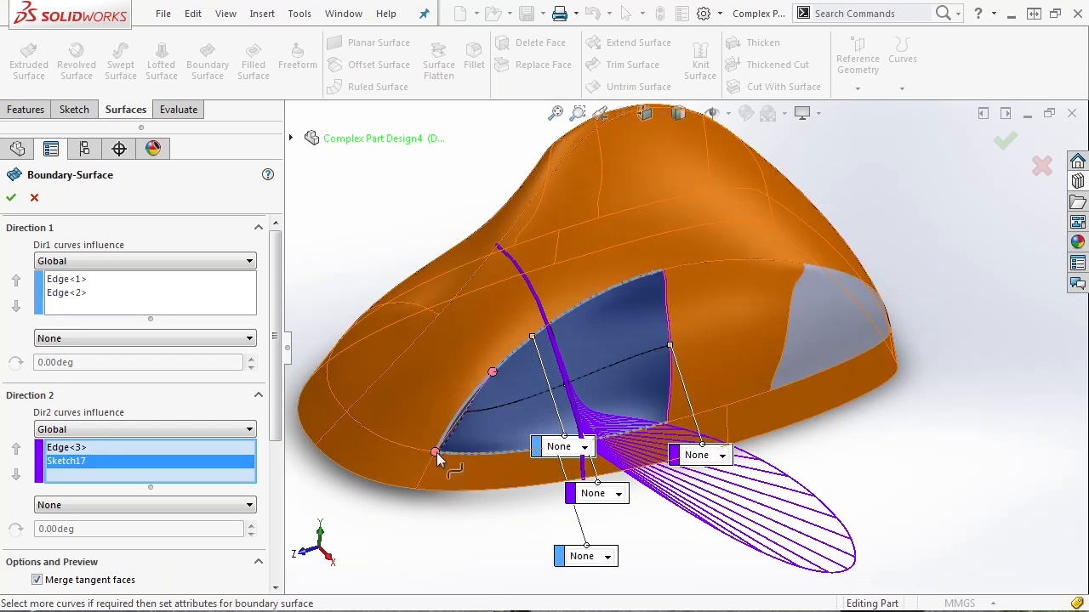
Set both first-direction edges of the boundary surface to Tangency To Face
{"action": "scroll", "coordinate": [507, 391], "scroll_direction": "down", "scroll_amount": 2}
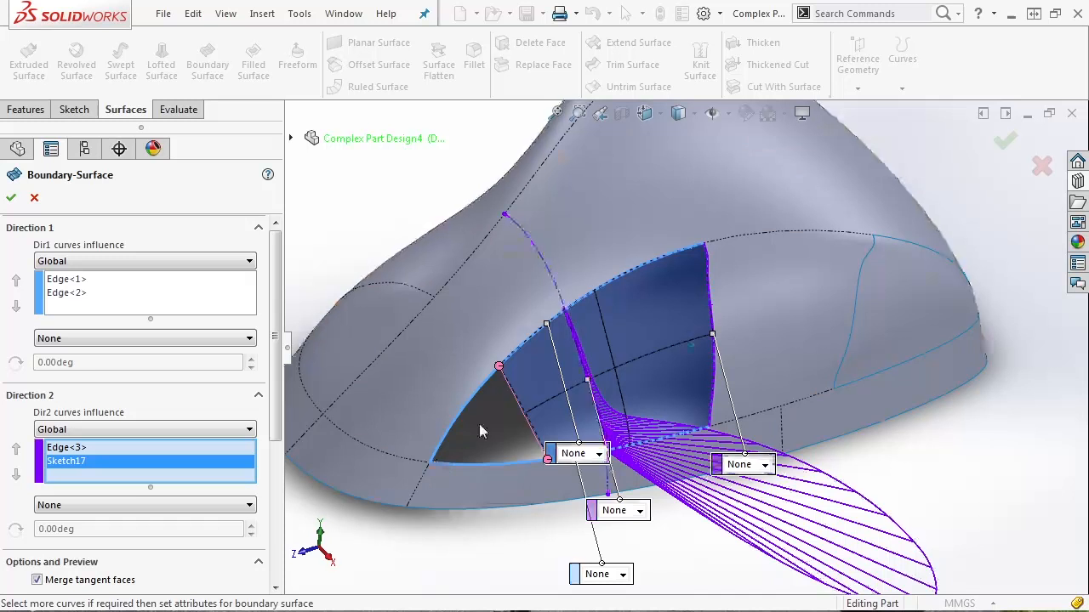
{"action": "middle_click_drag", "start_coordinate": [480, 425], "coordinate": [479, 424]}
{"action": "left_click", "coordinate": [95, 339]}
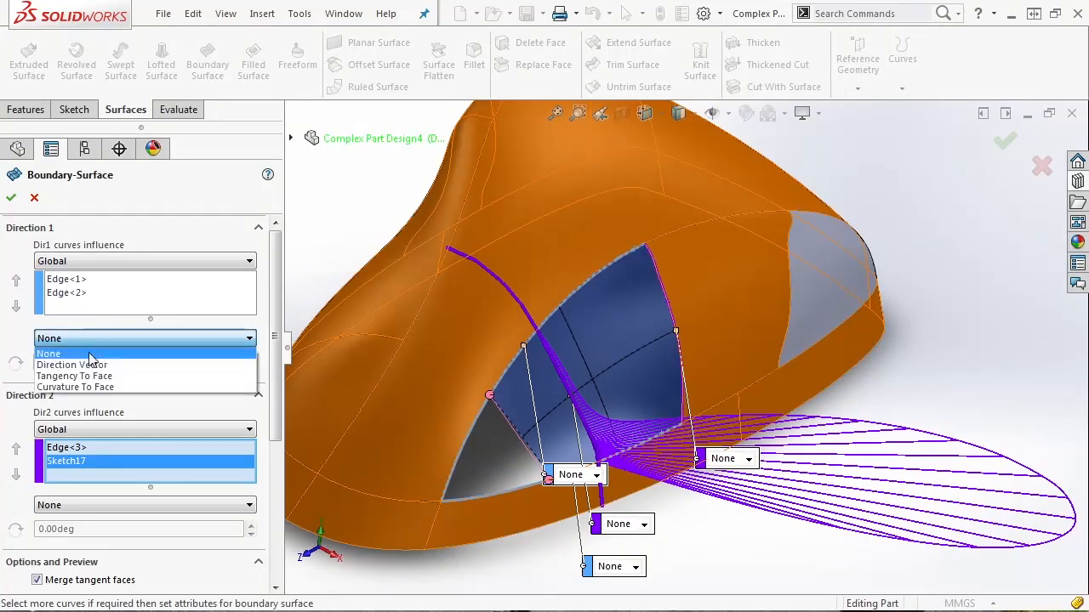
{"action": "left_click", "coordinate": [85, 376]}
{"action": "left_click", "coordinate": [66, 279]}
{"action": "left_click", "coordinate": [144, 339]}
{"action": "left_click", "coordinate": [75, 376]}
{"action": "left_click", "coordinate": [74, 376]}
Set the second-direction side edge to Tangency To Face and create the boundary surface
{"action": "left_click", "coordinate": [65, 531]}
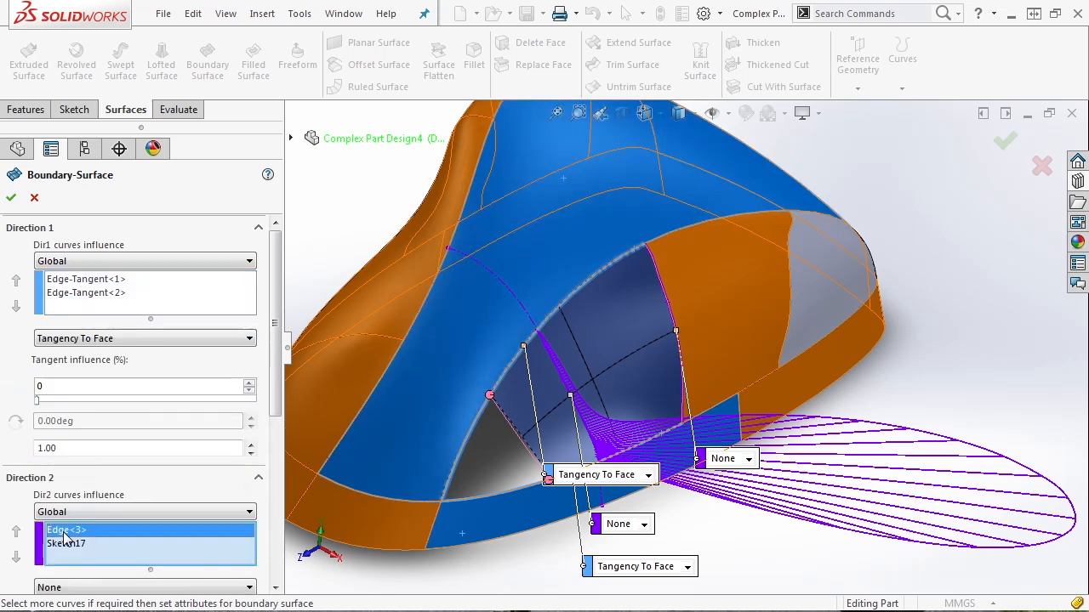
{"action": "left_click", "coordinate": [133, 588]}
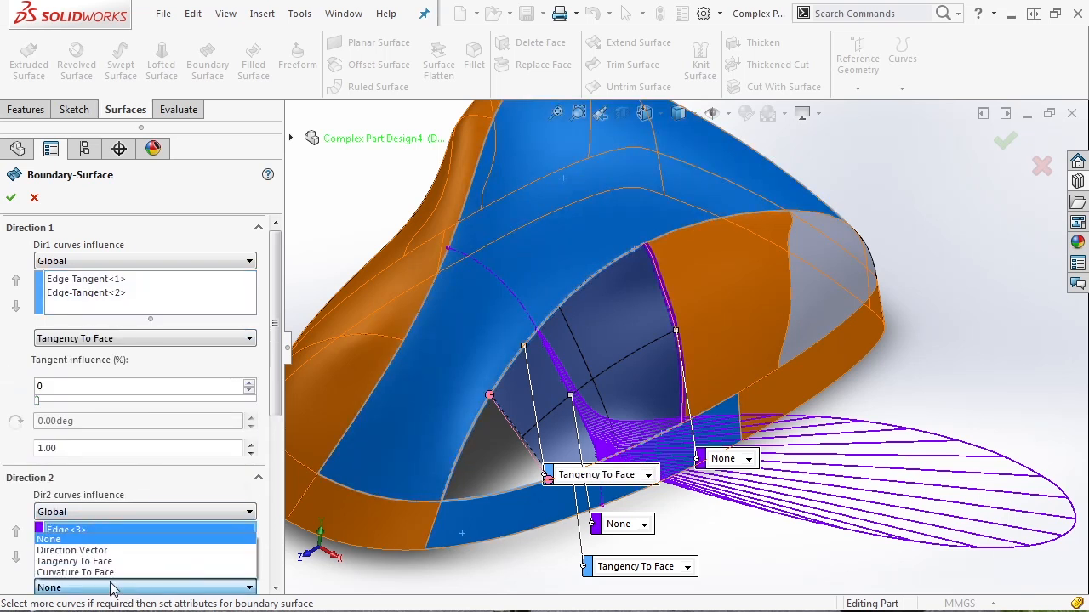
{"action": "left_click", "coordinate": [85, 562]}
{"action": "middle_click_drag", "start_coordinate": [681, 340], "coordinate": [625, 357]}
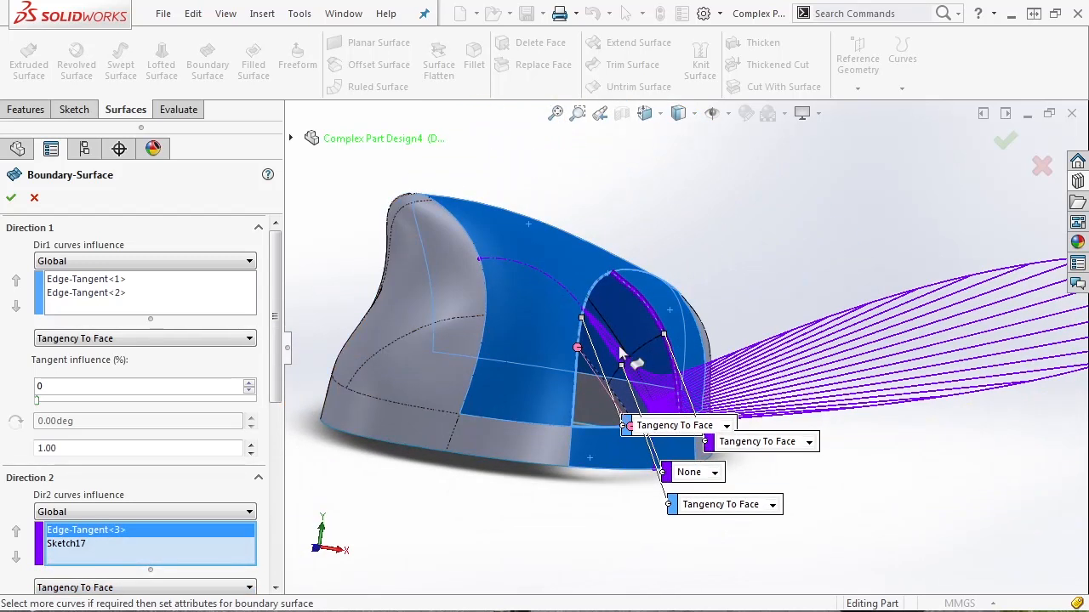
{"action": "scroll", "coordinate": [646, 387], "scroll_direction": "down", "scroll_amount": 3}
{"action": "scroll", "coordinate": [650, 390], "scroll_direction": "down", "scroll_amount": 1}
{"action": "left_click", "coordinate": [1004, 140]}
Edit Sketch16 of the tangent boundary strip and hide its style spline's curvature combs
{"action": "mouse_move", "coordinate": [946, 445]}
{"action": "middle_mouse_down"}
{"action": "mouse_move", "coordinate": [738, 347]}
{"action": "mouse_move", "coordinate": [689, 298]}
{"action": "mouse_move", "coordinate": [739, 320]}
{"action": "mouse_move", "coordinate": [745, 340]}
{"action": "mouse_move", "coordinate": [597, 391]}
{"action": "mouse_move", "coordinate": [440, 371]}
{"action": "mouse_move", "coordinate": [537, 395]}
{"action": "mouse_move", "coordinate": [767, 387]}
{"action": "middle_mouse_up"}
{"action": "scroll", "coordinate": [728, 329], "scroll_direction": "down", "scroll_amount": 3}
{"action": "left_click", "coordinate": [761, 349]}
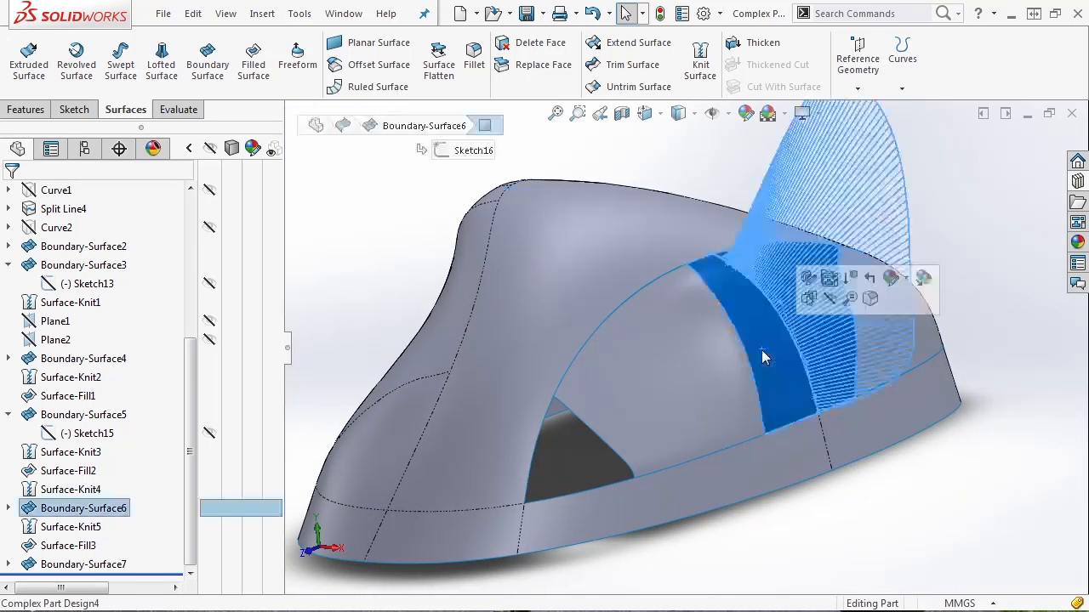
{"action": "left_click", "coordinate": [472, 153]}
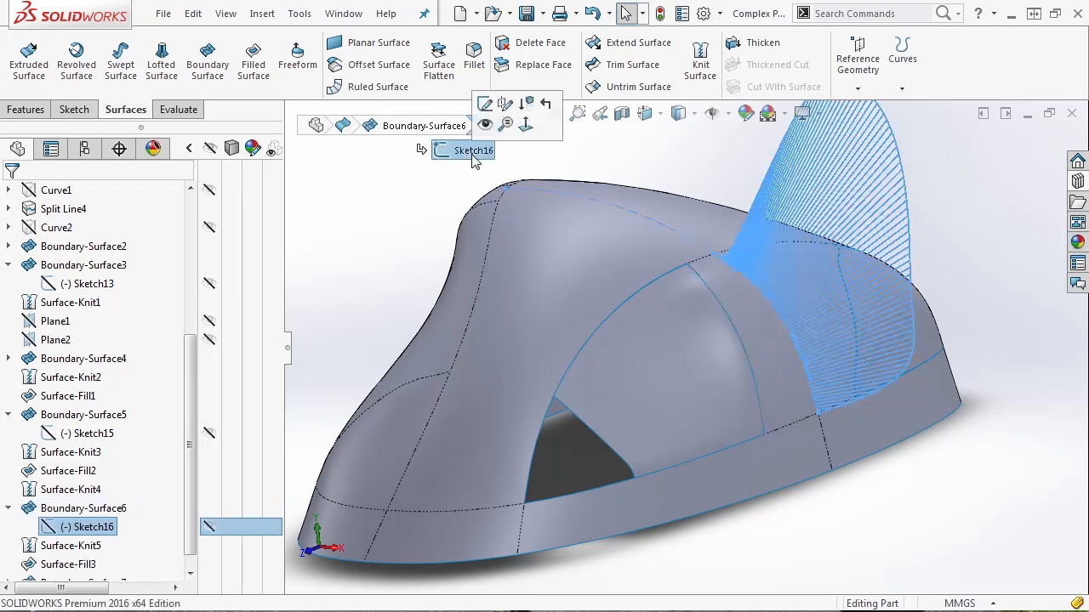
{"action": "left_click", "coordinate": [485, 104]}
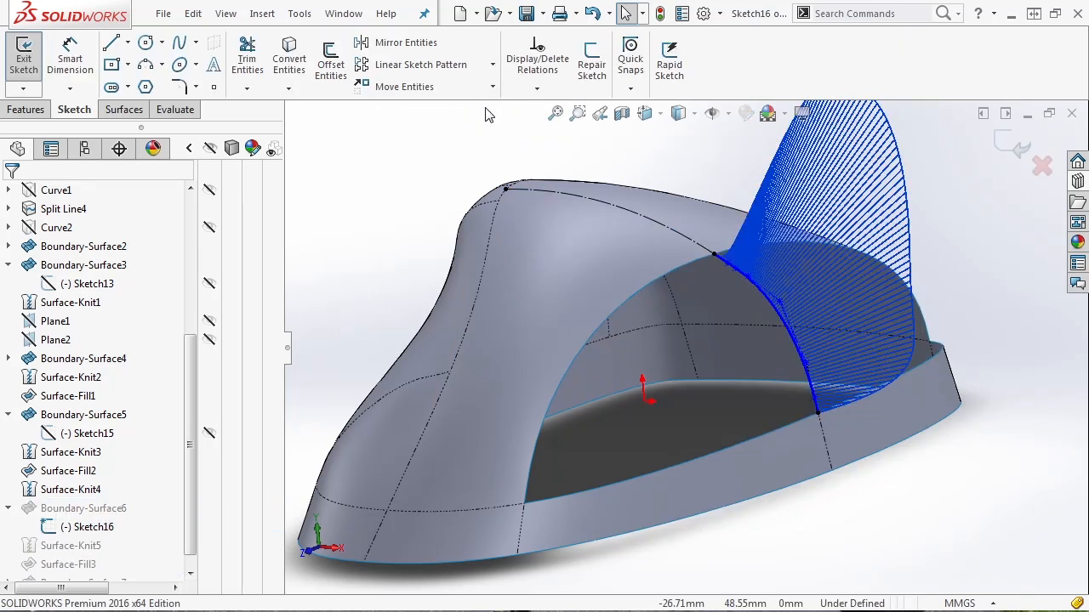
{"action": "scroll", "coordinate": [770, 255], "scroll_direction": "up", "scroll_amount": 5}
{"action": "left_click", "coordinate": [775, 368]}
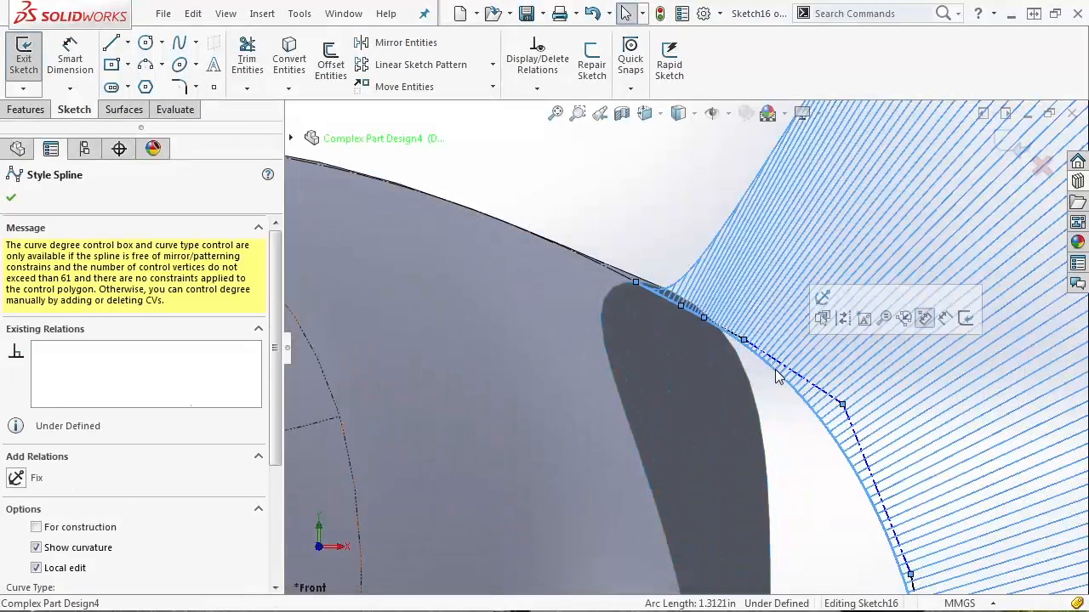
{"action": "left_click", "coordinate": [36, 547]}
{"action": "left_click", "coordinate": [730, 240]}
Reshape the strip's guide spline by moving its lower control vertex to about (33.99, 5.72) mm
{"action": "scroll", "coordinate": [672, 336], "scroll_direction": "up", "scroll_amount": 2}
{"action": "scroll", "coordinate": [702, 345], "scroll_direction": "down", "scroll_amount": 2}
{"action": "mouse_move", "coordinate": [662, 300]}
{"action": "left_mouse_down"}
{"action": "mouse_move", "coordinate": [704, 330]}
{"action": "mouse_move", "coordinate": [698, 319]}
{"action": "mouse_move", "coordinate": [777, 503]}
{"action": "mouse_move", "coordinate": [826, 511]}
{"action": "mouse_move", "coordinate": [815, 472]}
{"action": "mouse_move", "coordinate": [818, 492]}
{"action": "left_mouse_up"}
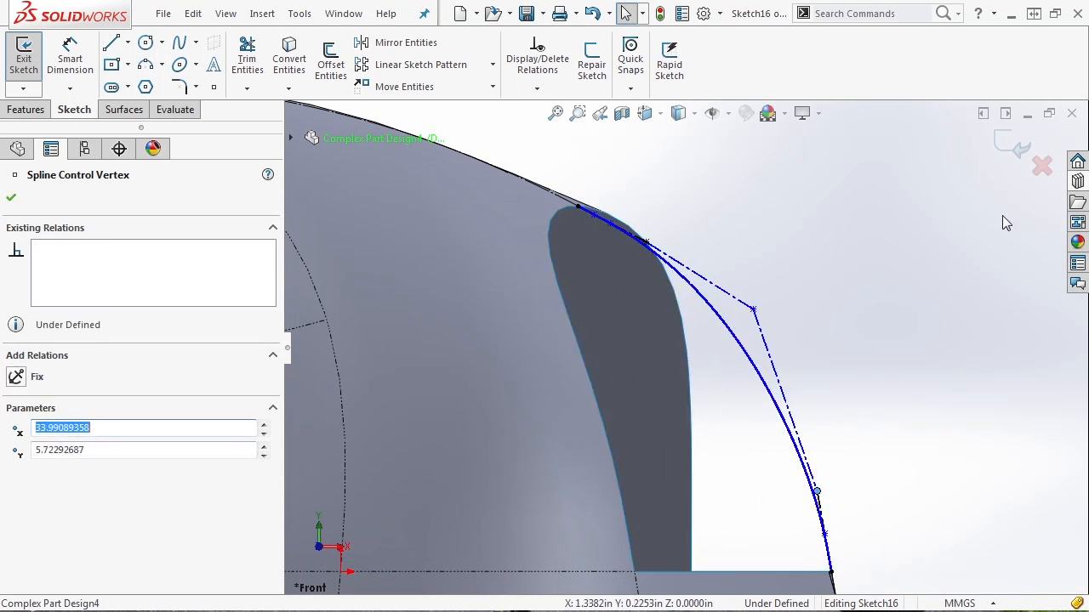
Finish the Sketch16 edit, open Sketch17 of Boundary-Surface7 for editing and hide its style spline's curvature combs
{"action": "left_click", "coordinate": [1010, 142]}
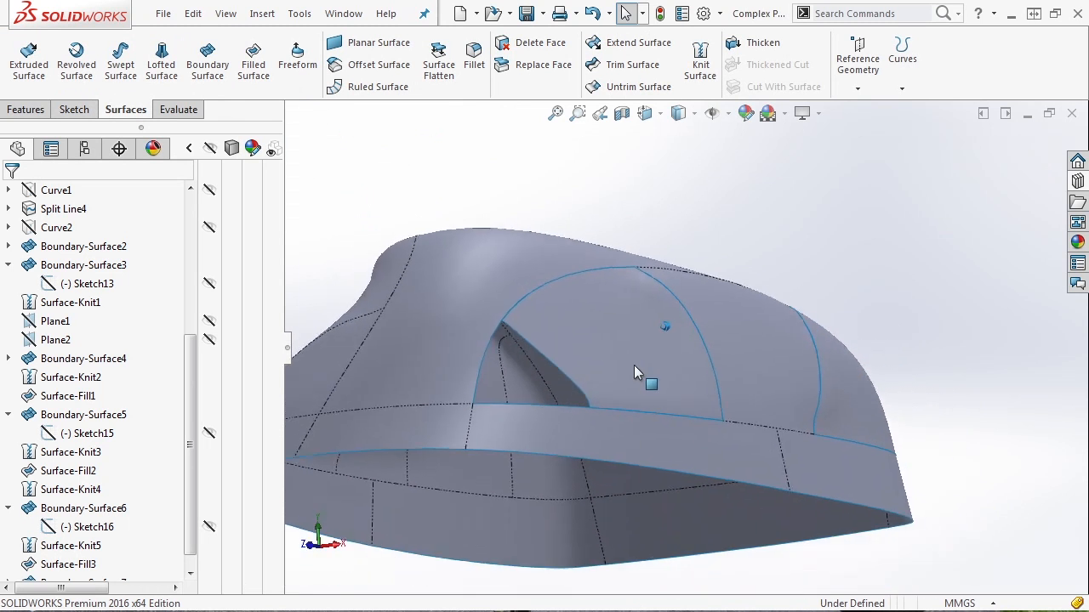
{"action": "scroll", "coordinate": [186, 530], "scroll_direction": "down", "scroll_amount": 1}
{"action": "left_click", "coordinate": [652, 337]}
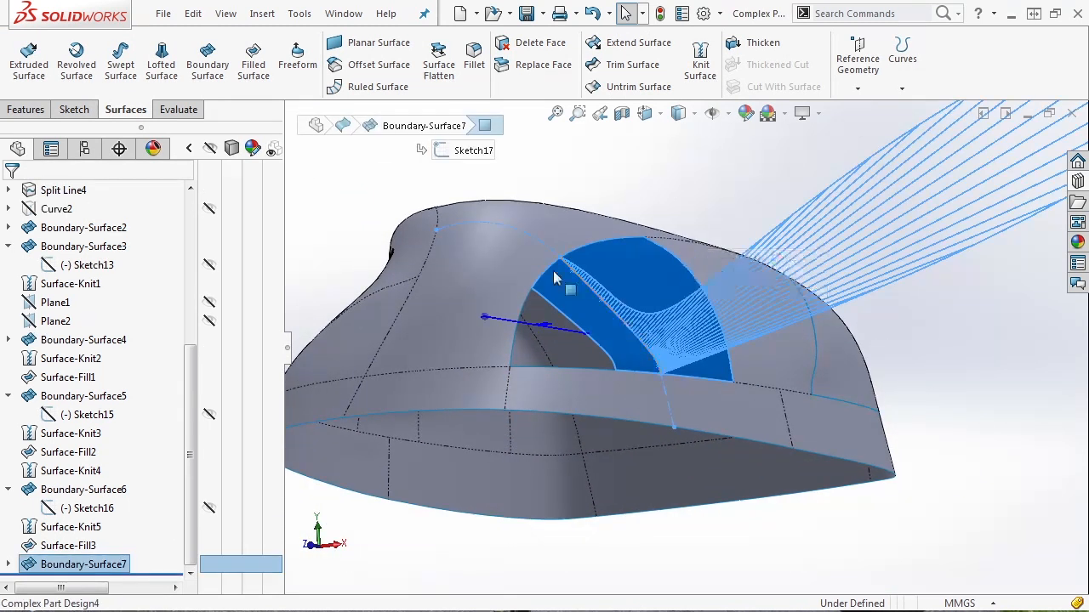
{"action": "left_click", "coordinate": [472, 151]}
{"action": "left_click", "coordinate": [482, 97]}
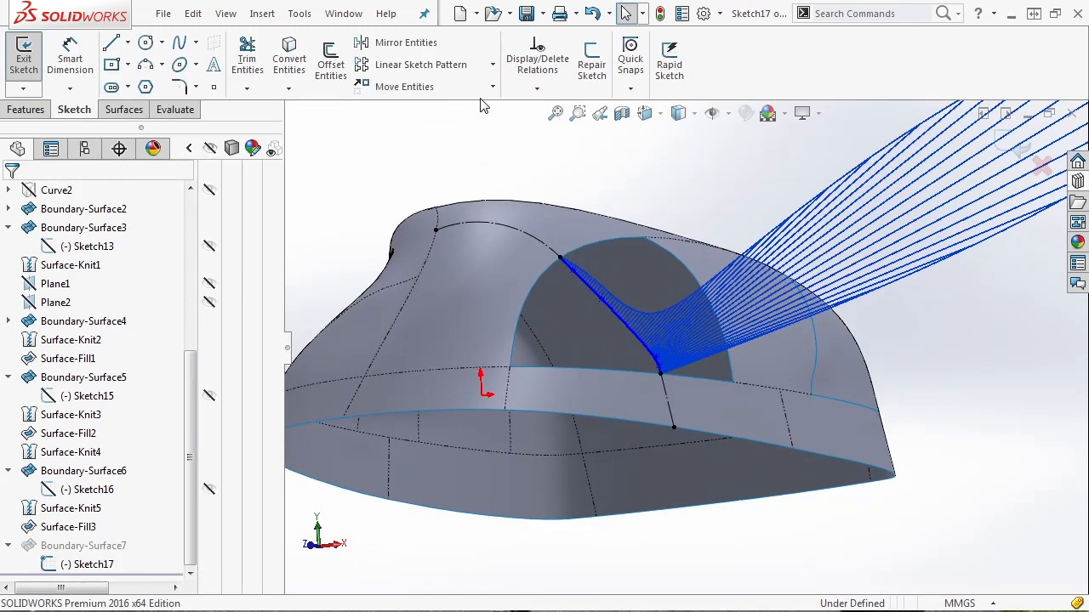
{"action": "scroll", "coordinate": [626, 383], "scroll_direction": "down", "scroll_amount": 5}
{"action": "left_click", "coordinate": [626, 383]}
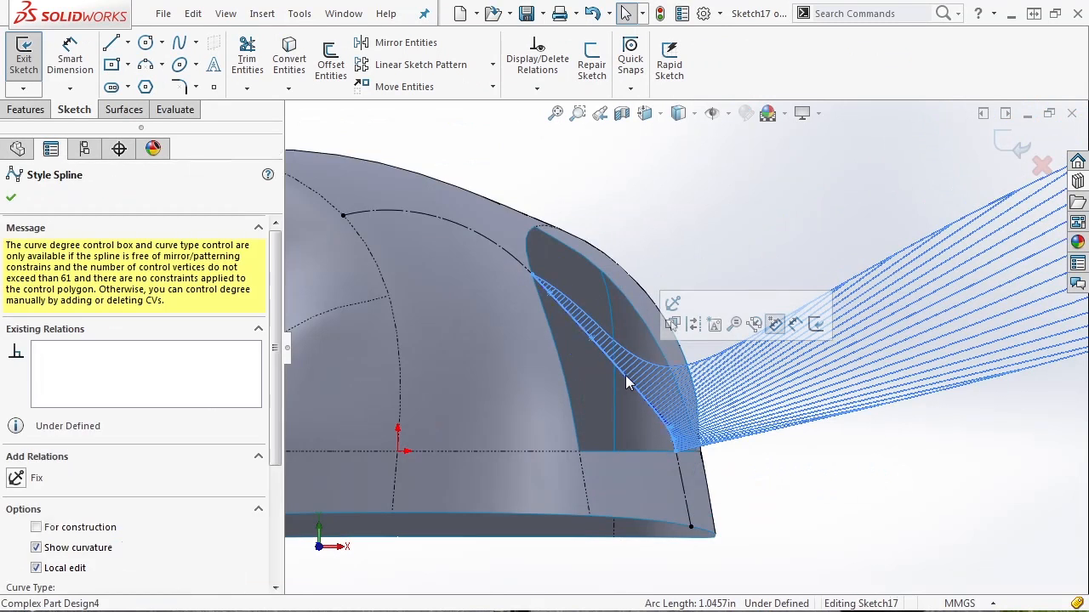
{"action": "left_click", "coordinate": [61, 556]}
{"action": "left_click", "coordinate": [860, 364]}
Move the control vertex at the lower bend of Sketch17's style spline to about (30.71, 6.89) mm
{"action": "scroll", "coordinate": [672, 374], "scroll_direction": "down", "scroll_amount": 5}
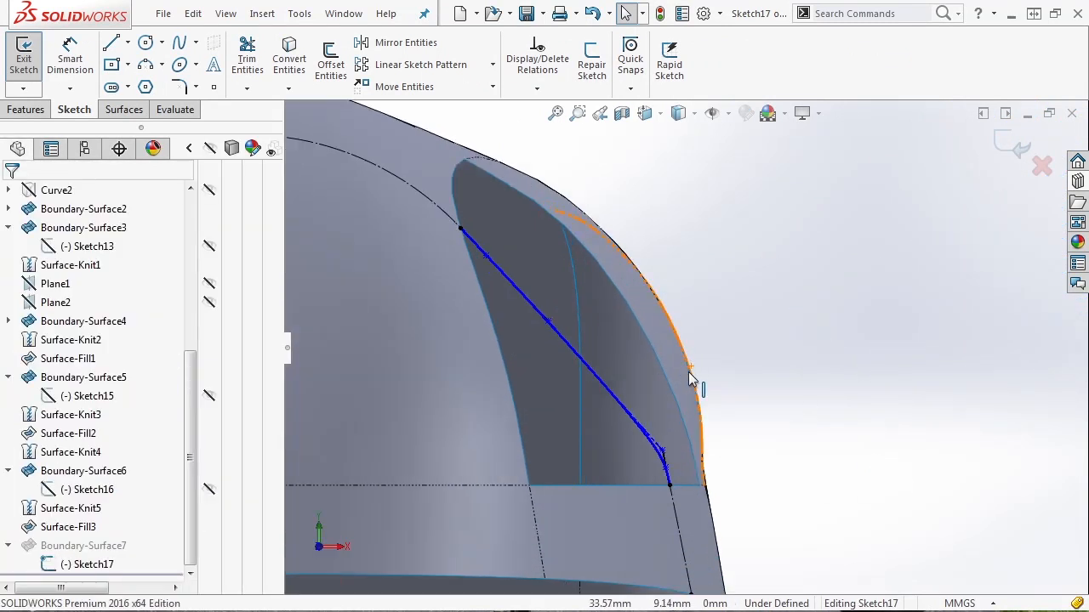
{"action": "scroll", "coordinate": [712, 433], "scroll_direction": "up", "scroll_amount": 3}
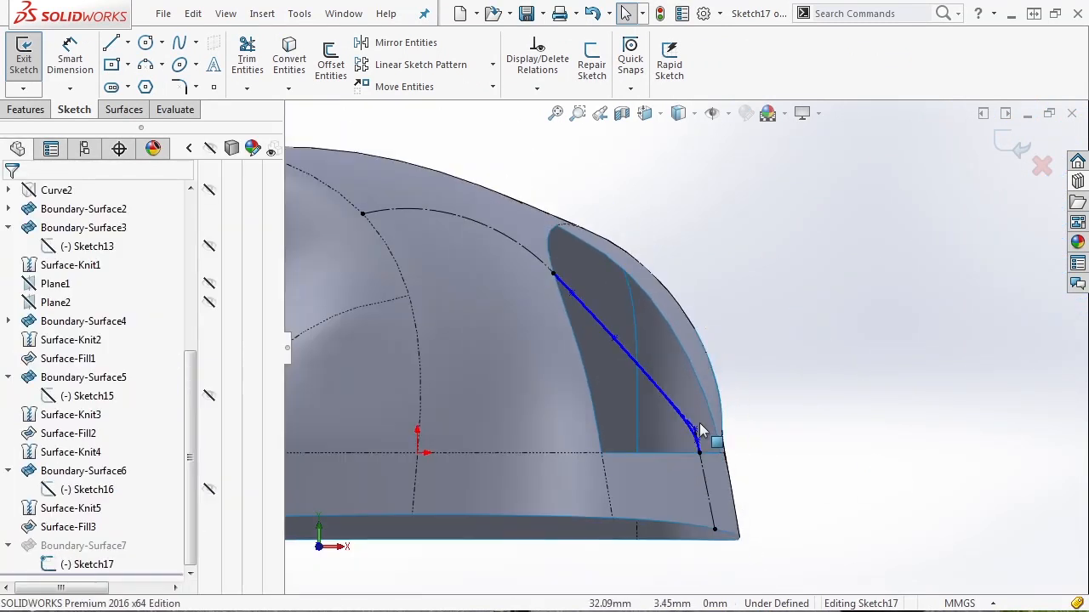
{"action": "scroll", "coordinate": [702, 437], "scroll_direction": "down", "scroll_amount": 2}
{"action": "scroll", "coordinate": [693, 441], "scroll_direction": "down", "scroll_amount": 2}
{"action": "left_click_drag", "start_coordinate": [694, 414], "coordinate": [685, 351]}
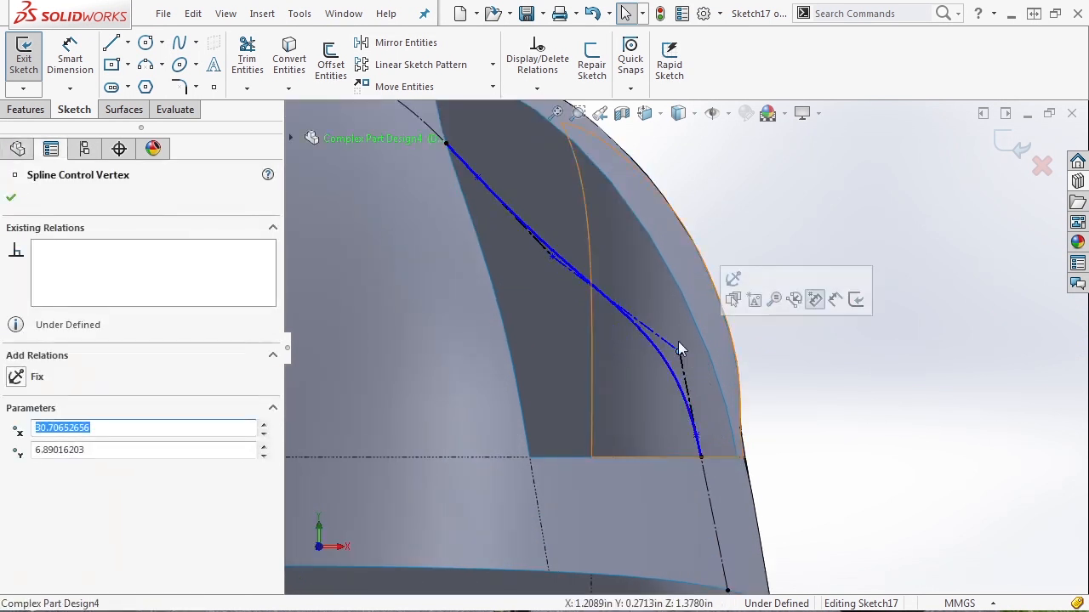
Move the spline's lowest free control vertex to about (31.28, 4.11) mm and finish the Sketch17 edit
{"action": "scroll", "coordinate": [557, 267], "scroll_direction": "down", "scroll_amount": 2}
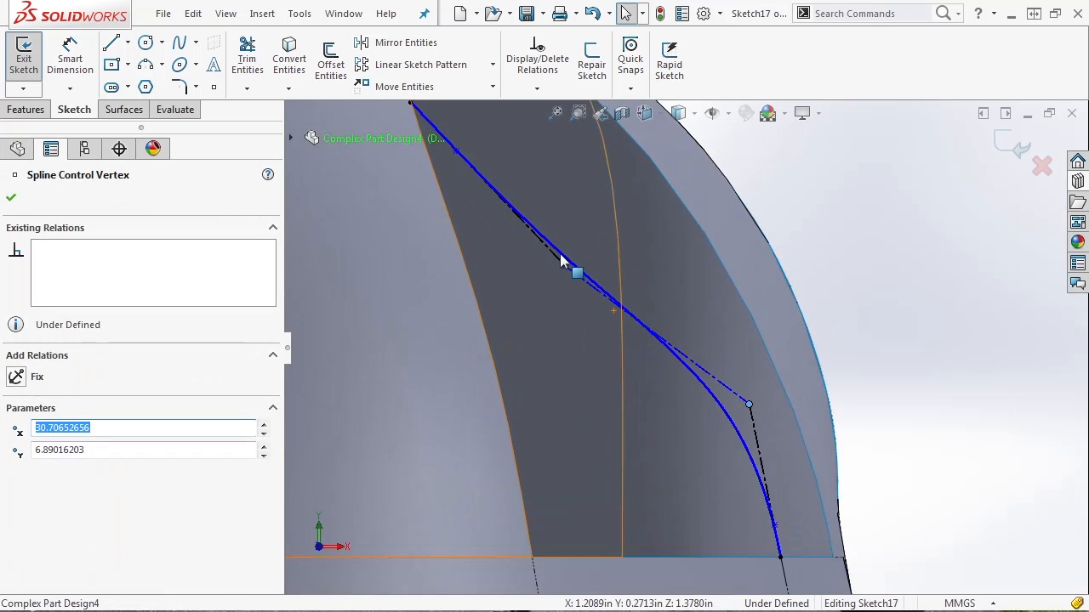
{"action": "scroll", "coordinate": [594, 299], "scroll_direction": "up", "scroll_amount": 2}
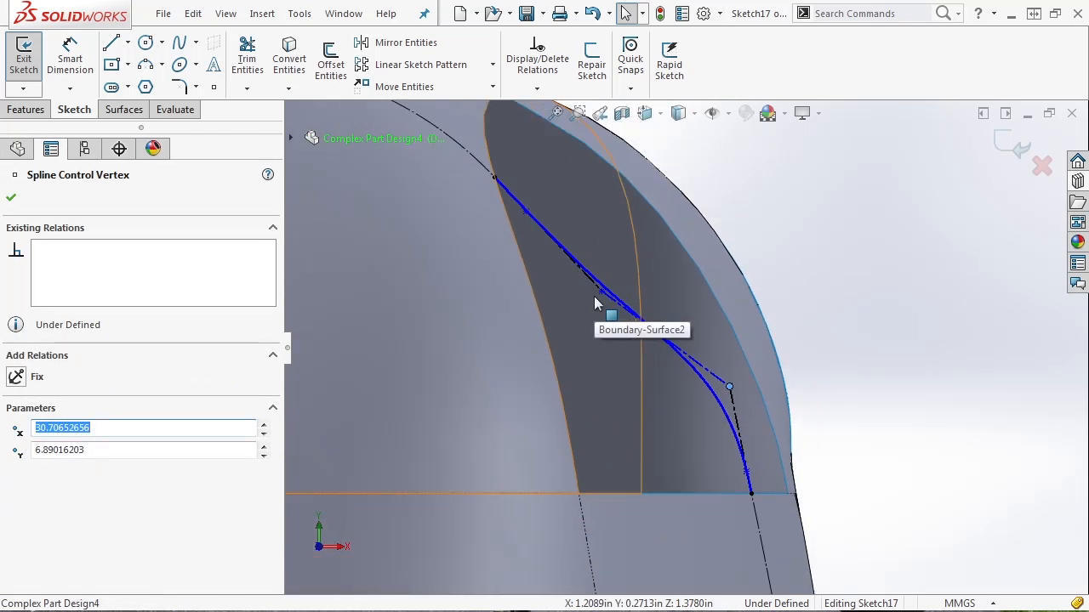
{"action": "left_click_drag", "start_coordinate": [749, 477], "coordinate": [743, 434]}
{"action": "scroll", "coordinate": [723, 390], "scroll_direction": "up", "scroll_amount": 2}
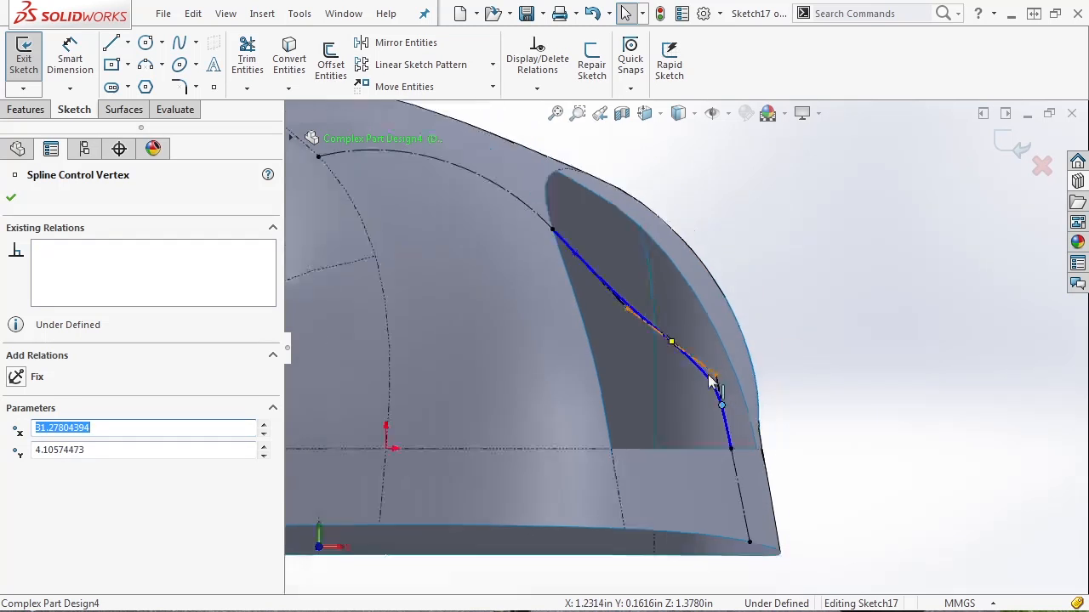
{"action": "scroll", "coordinate": [672, 336], "scroll_direction": "up", "scroll_amount": 2}
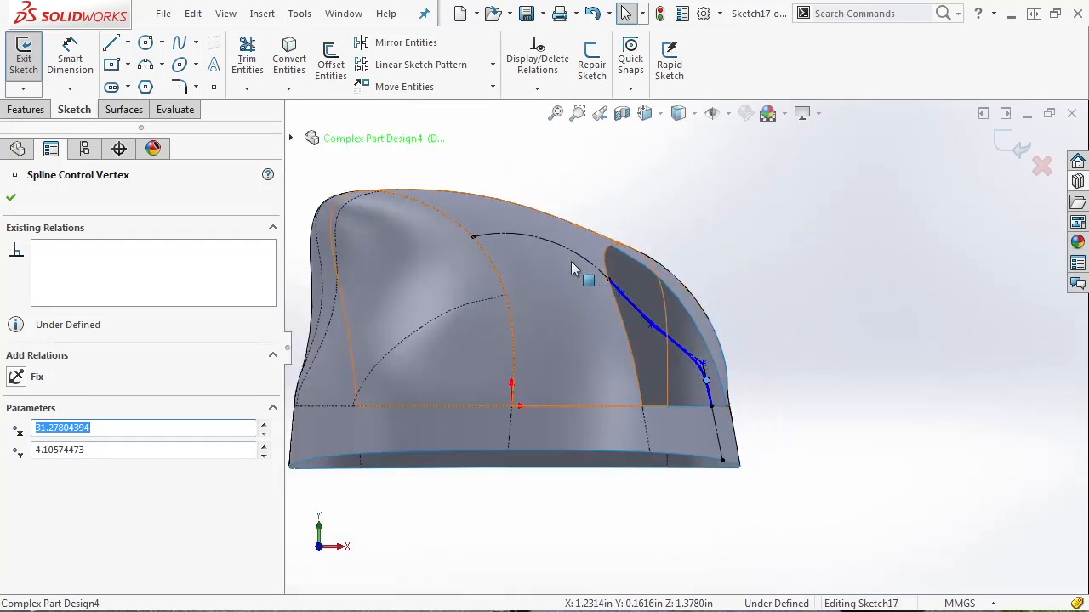
{"action": "middle_click_drag", "start_coordinate": [578, 268], "coordinate": [1000, 195]}
{"action": "left_click", "coordinate": [1012, 148]}
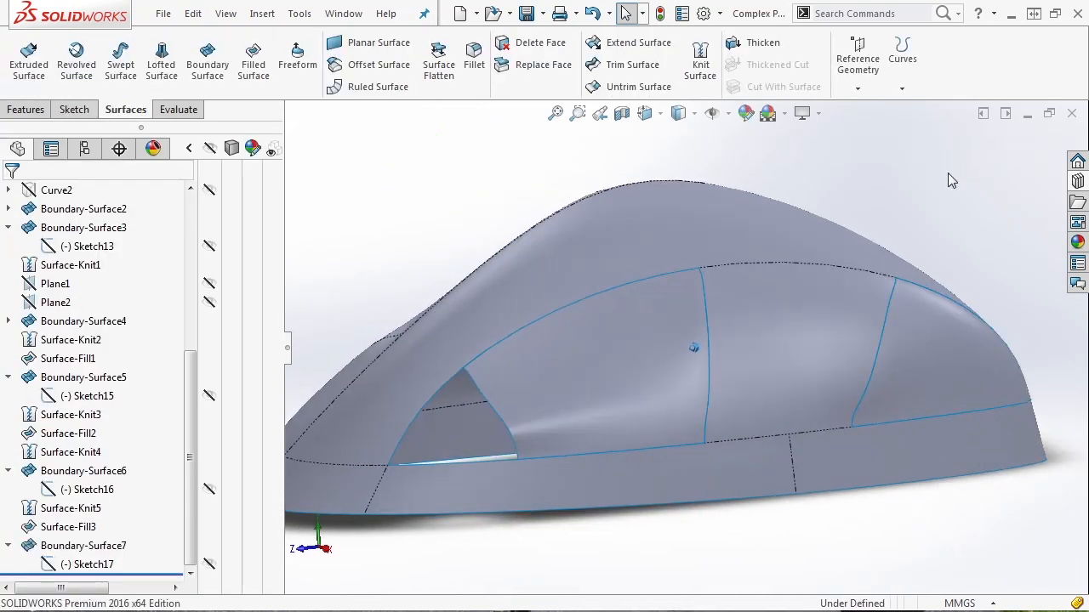
Delete the Boundary-Surface7 feature while keeping its Sketch17
{"action": "scroll", "coordinate": [624, 432], "scroll_direction": "down", "scroll_amount": 3}
{"action": "middle_click_drag", "start_coordinate": [623, 432], "coordinate": [527, 417]}
{"action": "left_click", "coordinate": [42, 549]}
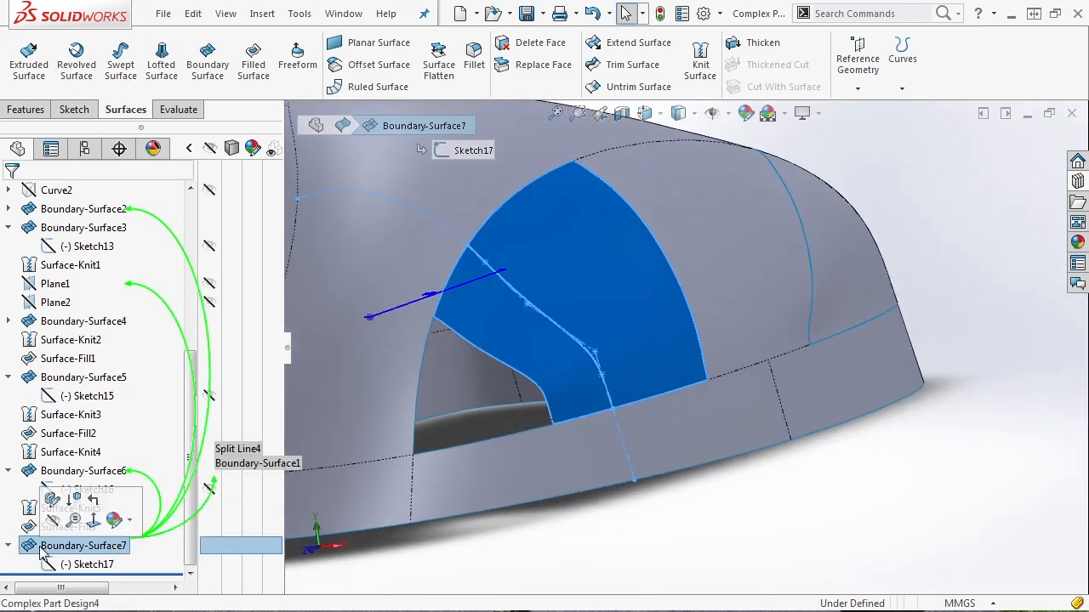
{"action": "key", "text": "Delete"}
{"action": "left_click", "coordinate": [935, 387]}
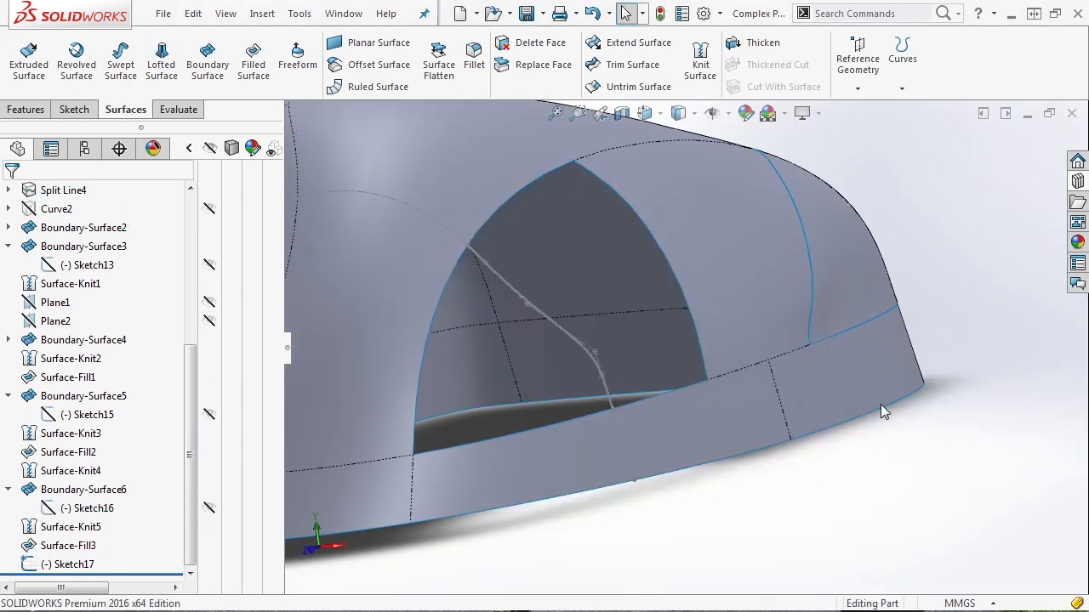
Start a filled surface bounded by the three edges of the remaining side opening, with Tangent applied to all edges
{"action": "left_click", "coordinate": [254, 64]}
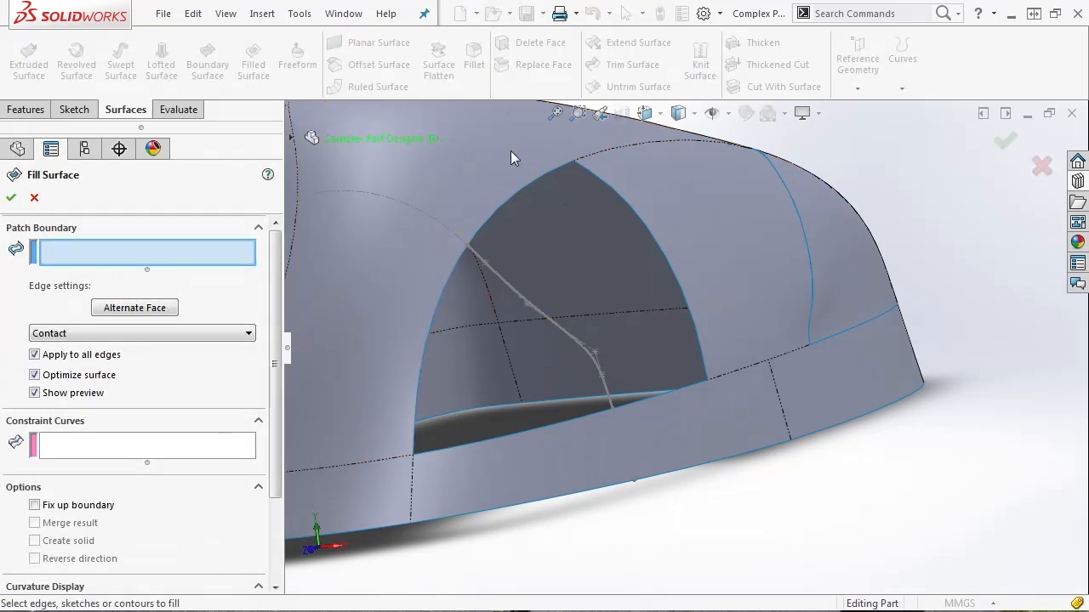
{"action": "left_click", "coordinate": [597, 177]}
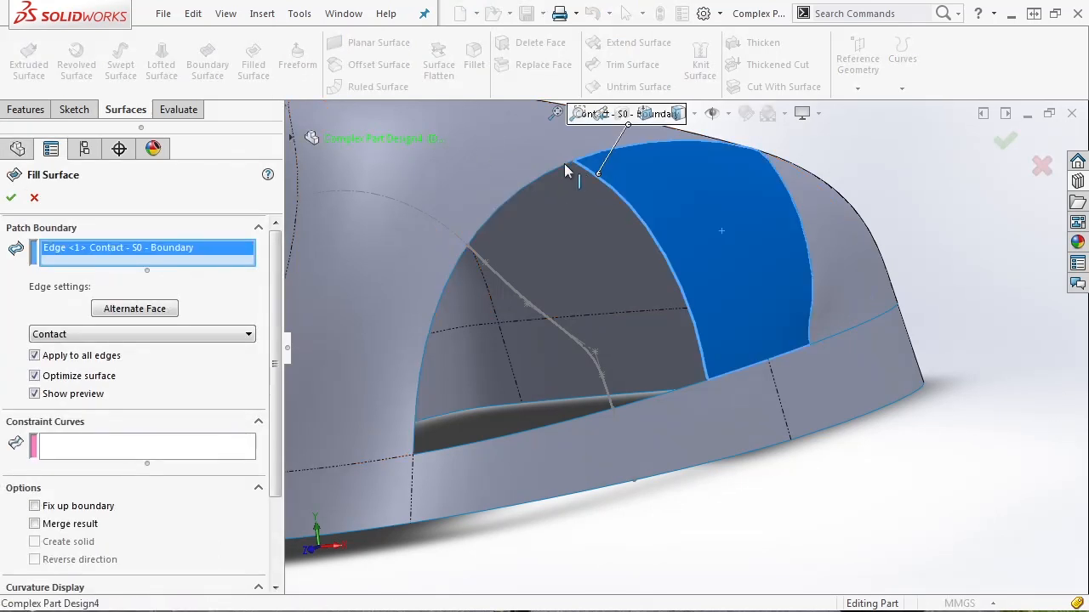
{"action": "left_click", "coordinate": [661, 385]}
{"action": "left_click", "coordinate": [665, 392]}
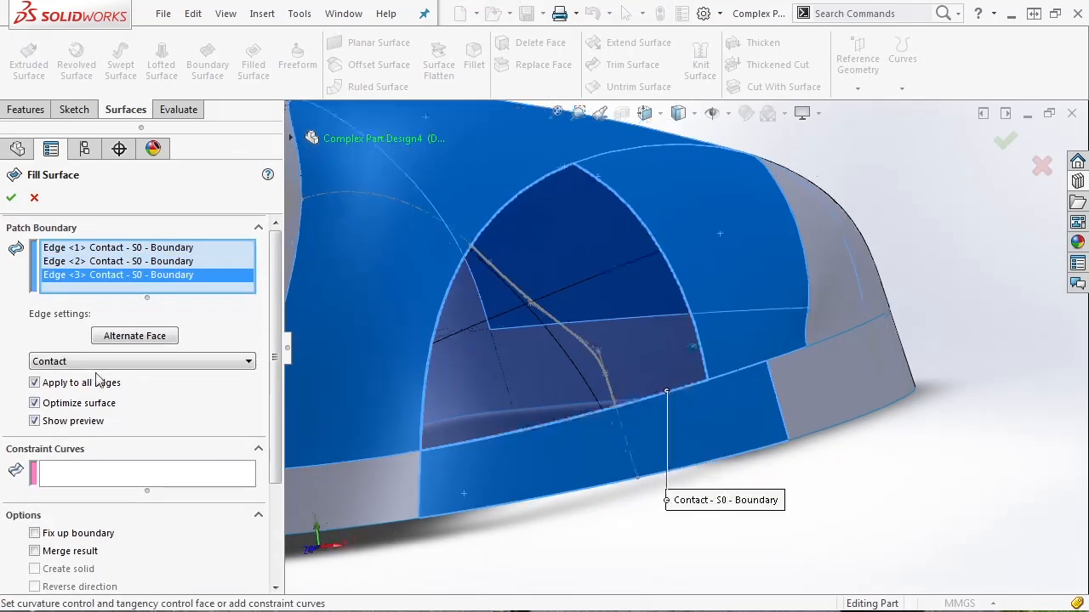
{"action": "left_click", "coordinate": [76, 364]}
{"action": "left_click", "coordinate": [73, 390]}
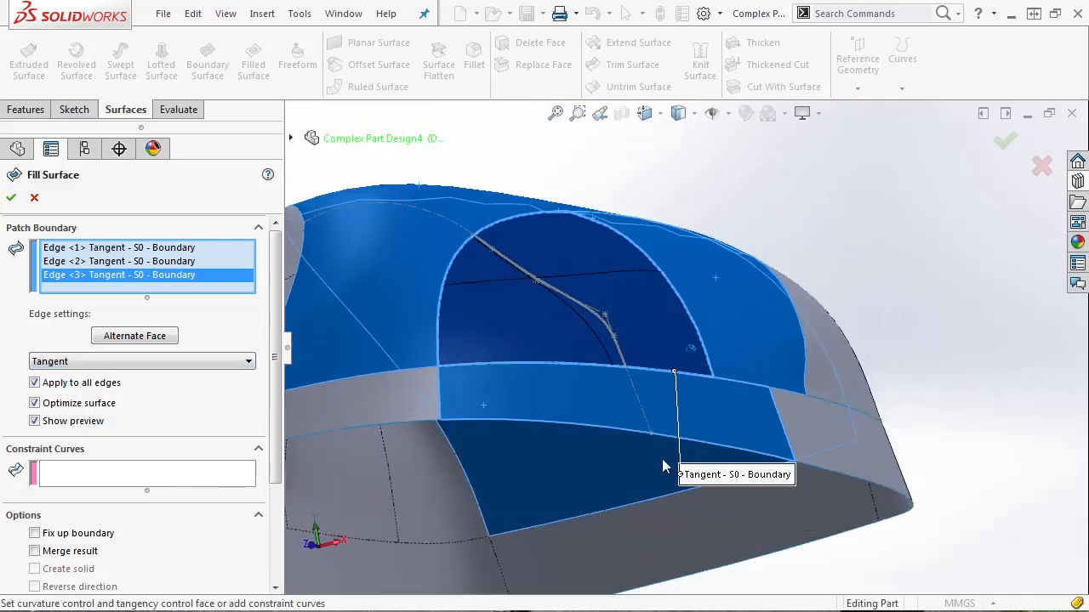
Set the fill's mesh preview density to 9 and check the patch's shape
{"action": "middle_click_drag", "start_coordinate": [662, 458], "coordinate": [672, 439]}
{"action": "middle_click_drag", "start_coordinate": [644, 440], "coordinate": [643, 400]}
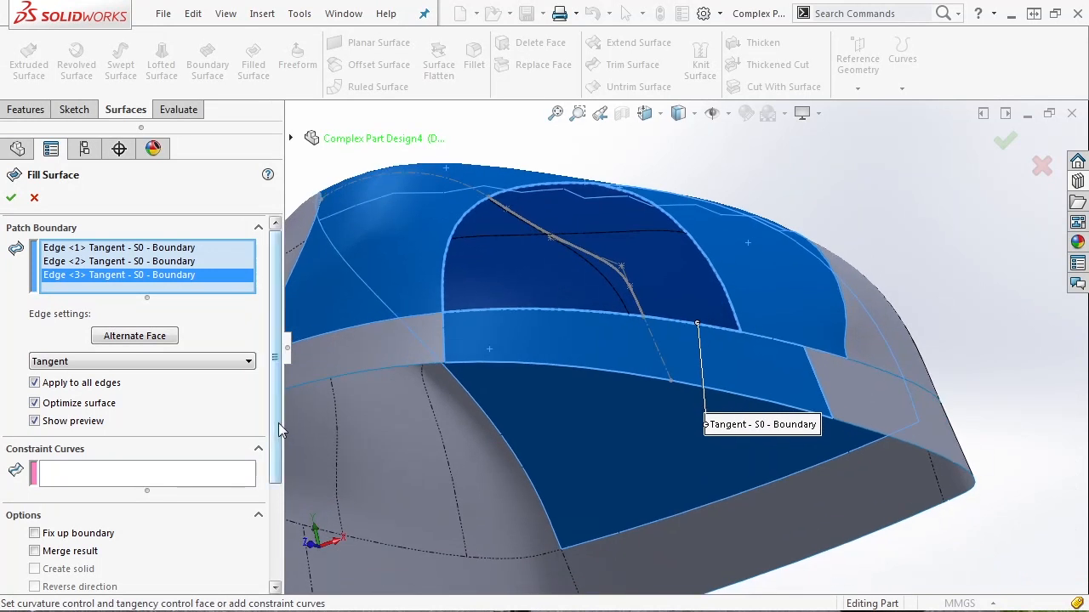
{"action": "left_click_drag", "start_coordinate": [279, 423], "coordinate": [258, 525]}
{"action": "left_click_drag", "start_coordinate": [42, 541], "coordinate": [124, 541]}
{"action": "scroll", "coordinate": [490, 409], "scroll_direction": "down", "scroll_amount": 3}
{"action": "middle_click_drag", "start_coordinate": [489, 409], "coordinate": [835, 346]}
{"action": "scroll", "coordinate": [526, 347], "scroll_direction": "down", "scroll_amount": 2}
Try Sketch17 as the fill's constraint curve and clear that selection
{"action": "left_click", "coordinate": [180, 335]}
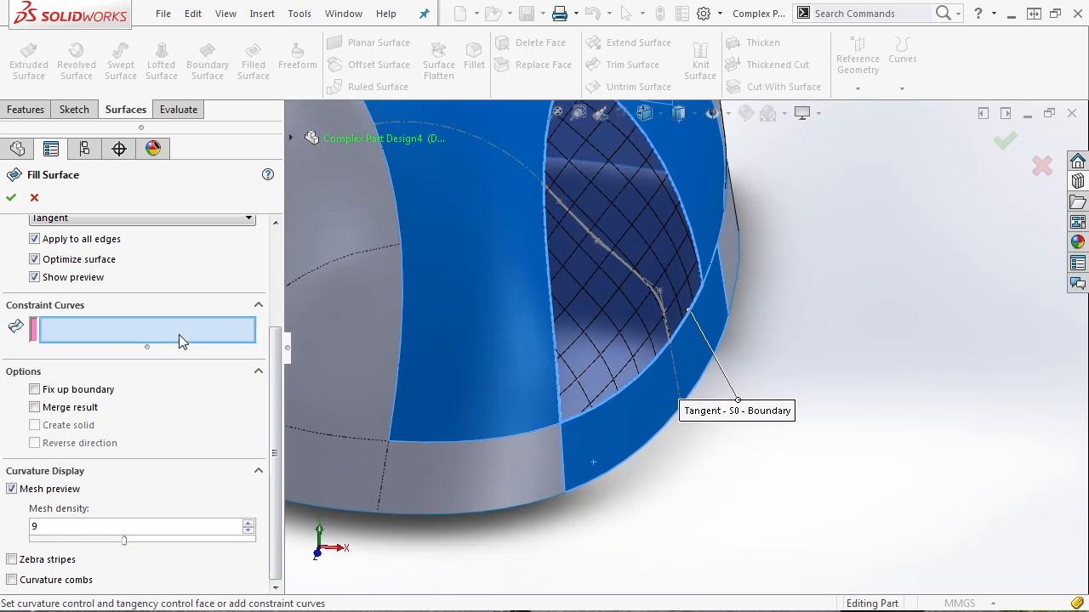
{"action": "left_click", "coordinate": [652, 307]}
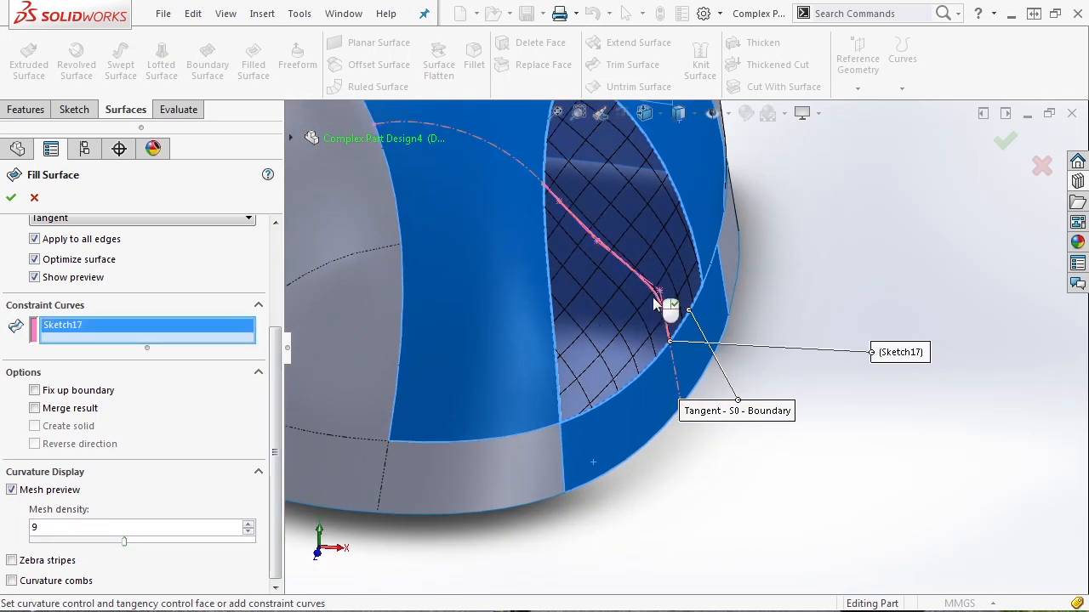
{"action": "middle_click_drag", "start_coordinate": [668, 309], "coordinate": [740, 338]}
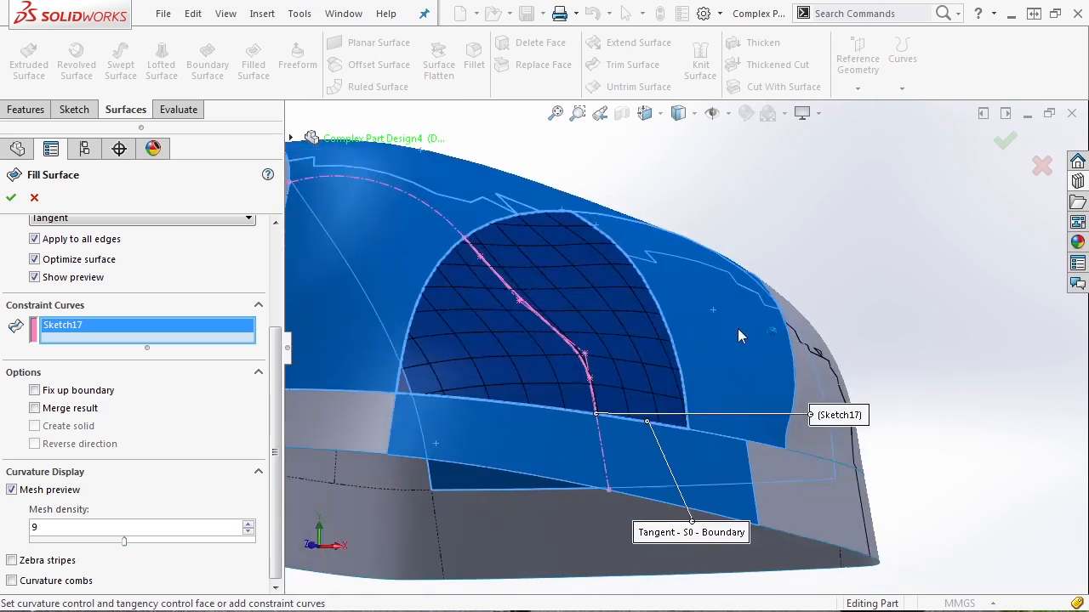
{"action": "right_click", "coordinate": [188, 333]}
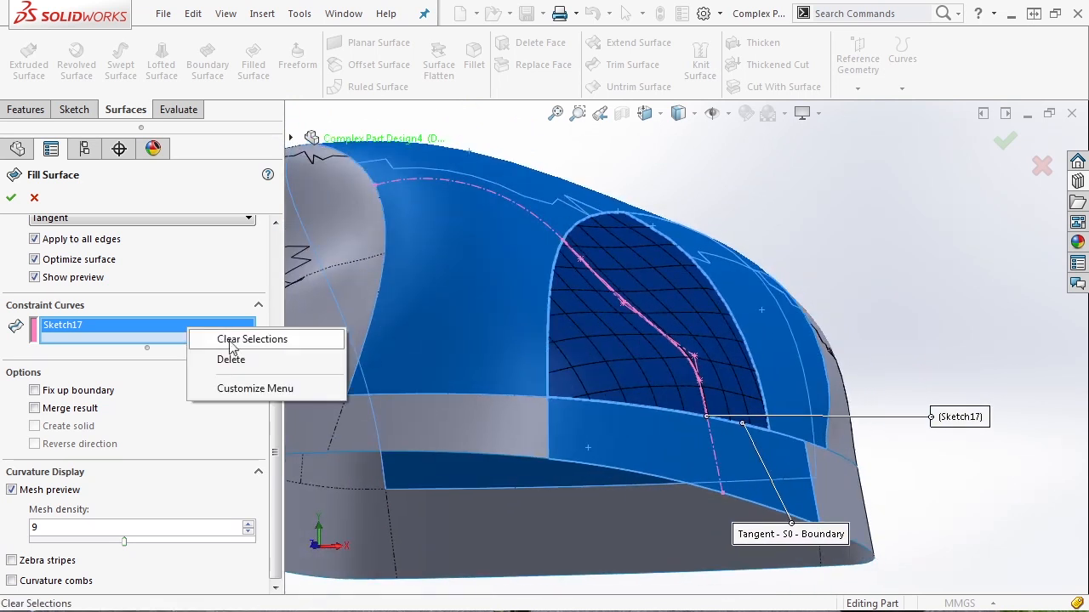
{"action": "left_click", "coordinate": [227, 338]}
Create the tangent filled surface and knit it together with Surface-Knit5 and Surface-Fill3
{"action": "left_click", "coordinate": [1003, 139]}
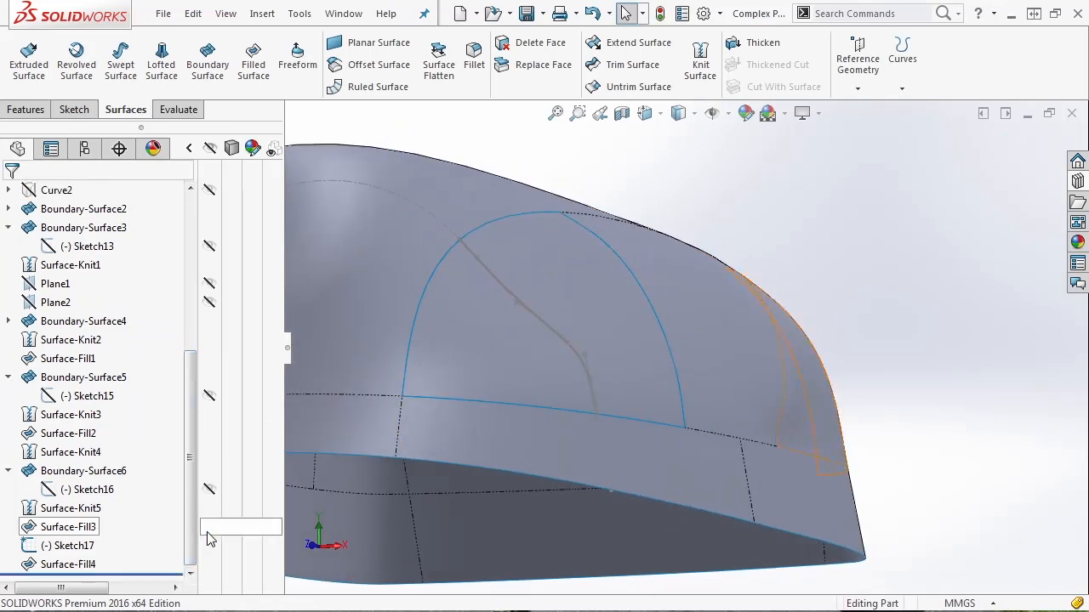
{"action": "middle_click_drag", "start_coordinate": [643, 444], "coordinate": [855, 357]}
{"action": "left_click", "coordinate": [700, 61]}
{"action": "left_click", "coordinate": [661, 316]}
{"action": "left_click", "coordinate": [539, 353]}
{"action": "left_click", "coordinate": [501, 352]}
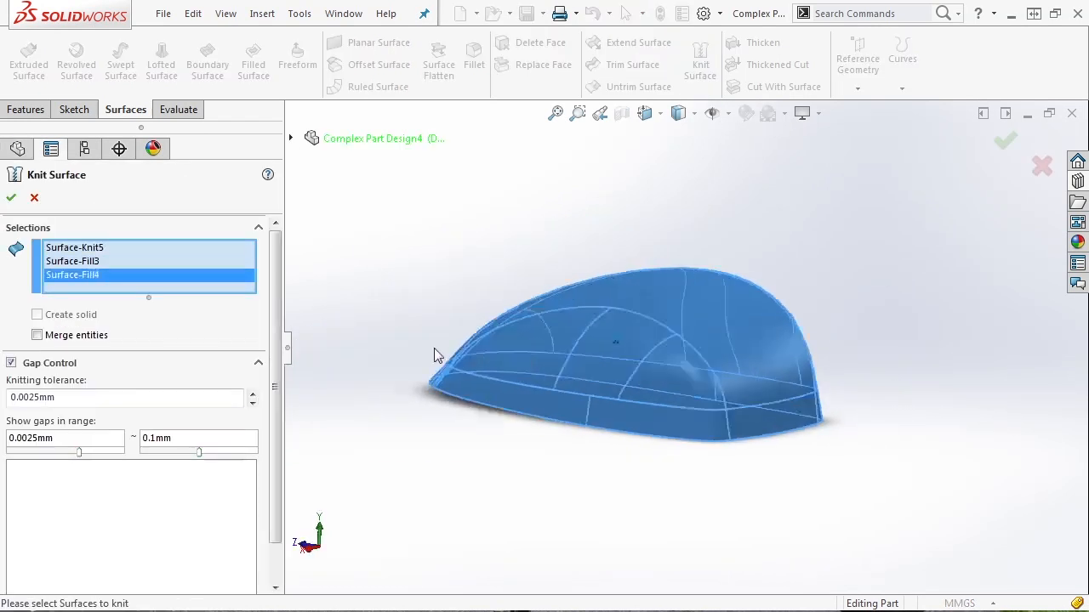
{"action": "left_click", "coordinate": [11, 197]}
Examine the knitted body's shape in the top, front, left and right views
{"action": "scroll", "coordinate": [698, 481], "scroll_direction": "up", "scroll_amount": 3}
{"action": "key", "text": "ctrl+5"}
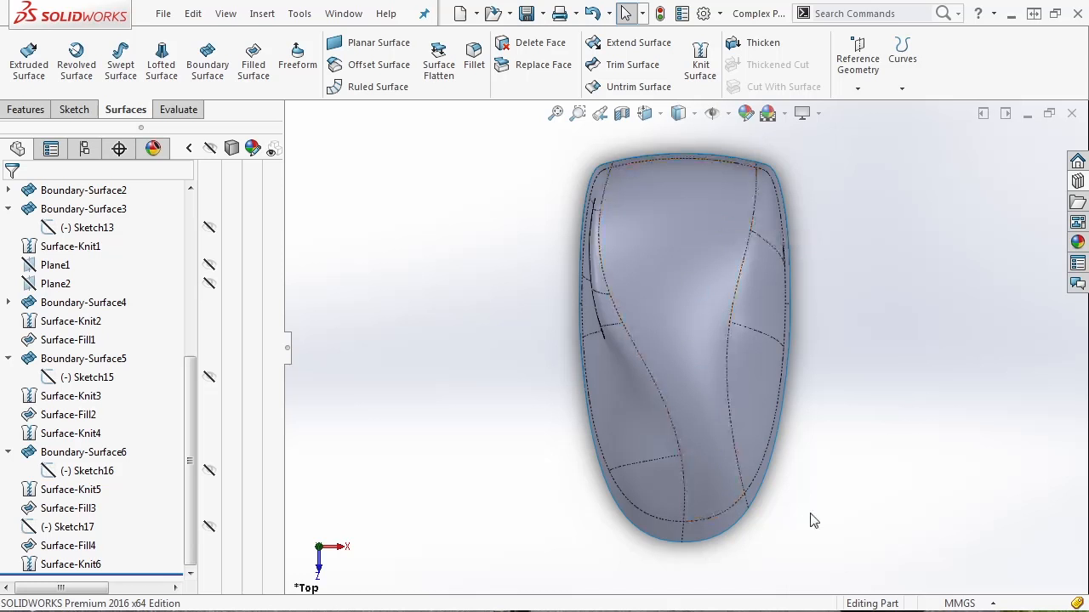
{"action": "key", "text": "ctrl+1"}
{"action": "key", "text": "ctrl+3"}
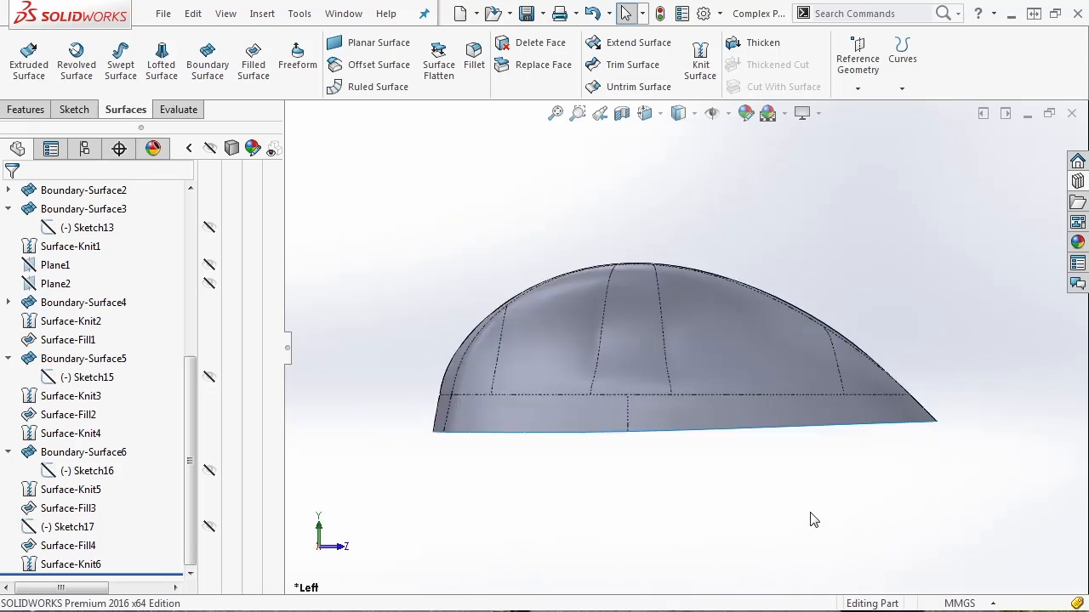
{"action": "key", "text": "ctrl+4"}
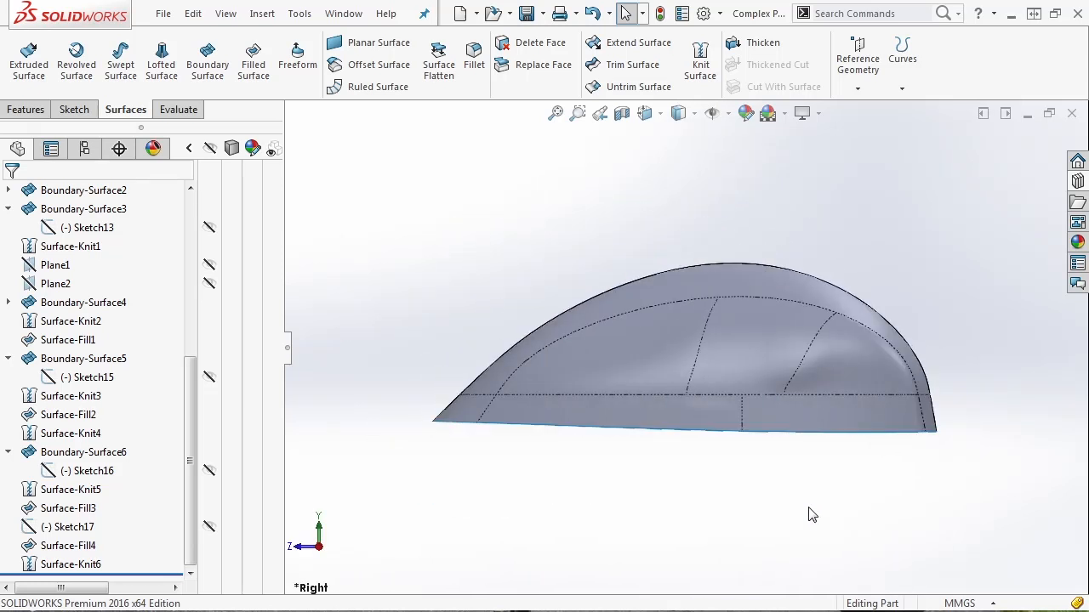
{"action": "key", "text": "ctrl+1"}
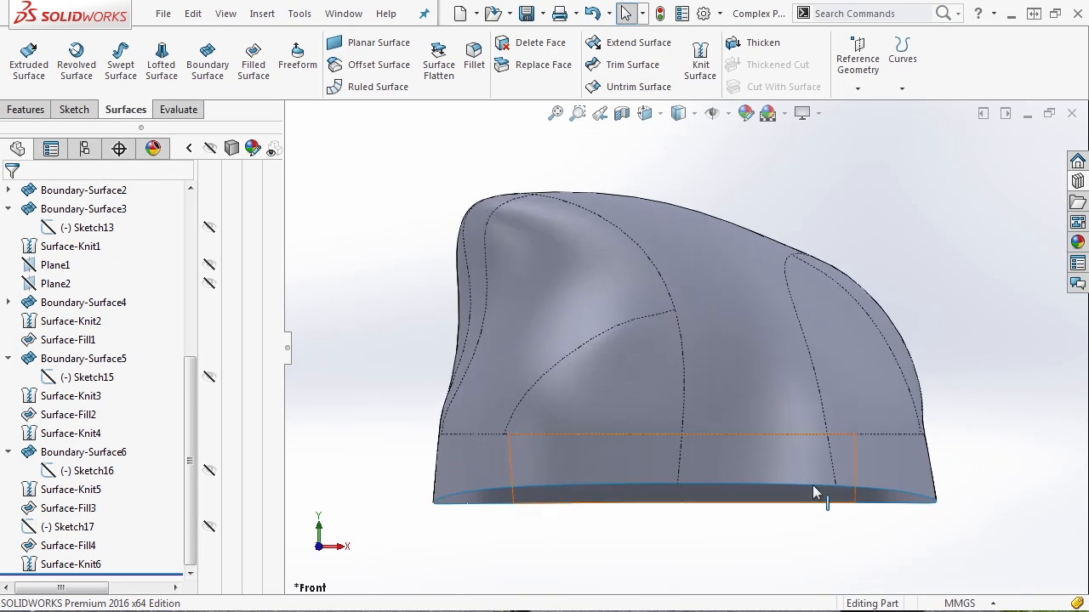
{"action": "key", "text": "f"}
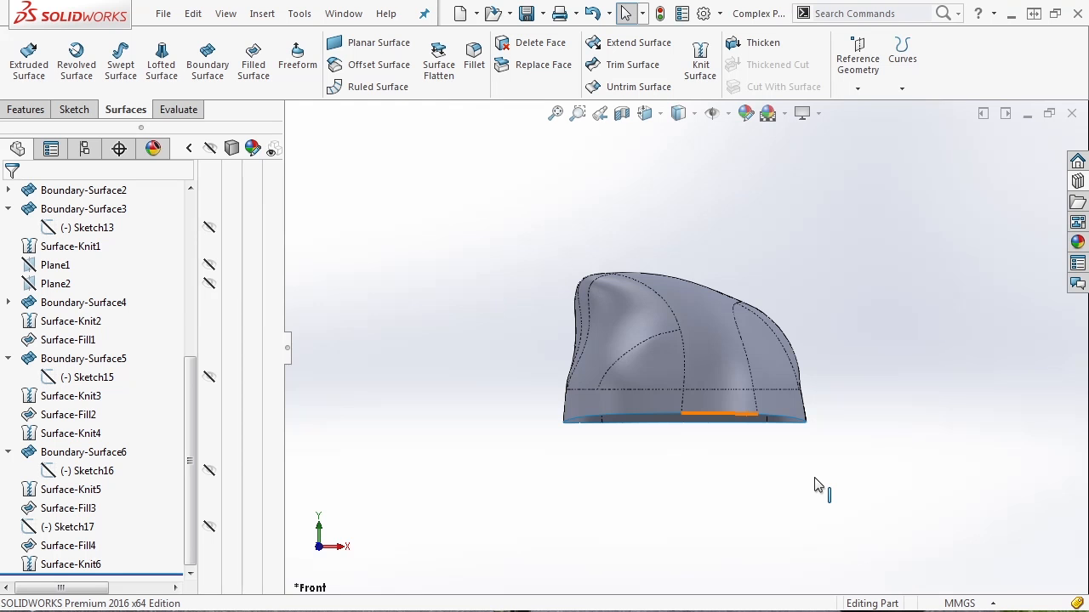
Inspect the Boundary-Surface3 strip, its neighbouring seams and the open underside of the body
{"action": "middle_click_drag", "start_coordinate": [633, 256], "coordinate": [601, 273]}
{"action": "left_click", "coordinate": [588, 291]}
{"action": "middle_click_drag", "start_coordinate": [568, 375], "coordinate": [603, 260]}
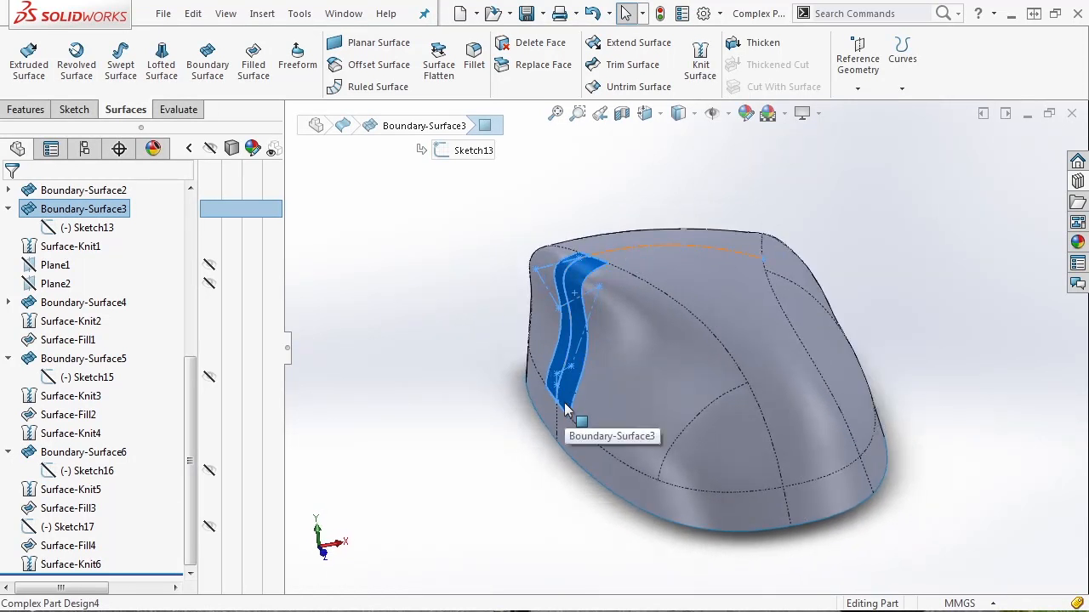
{"action": "left_click", "coordinate": [497, 443]}
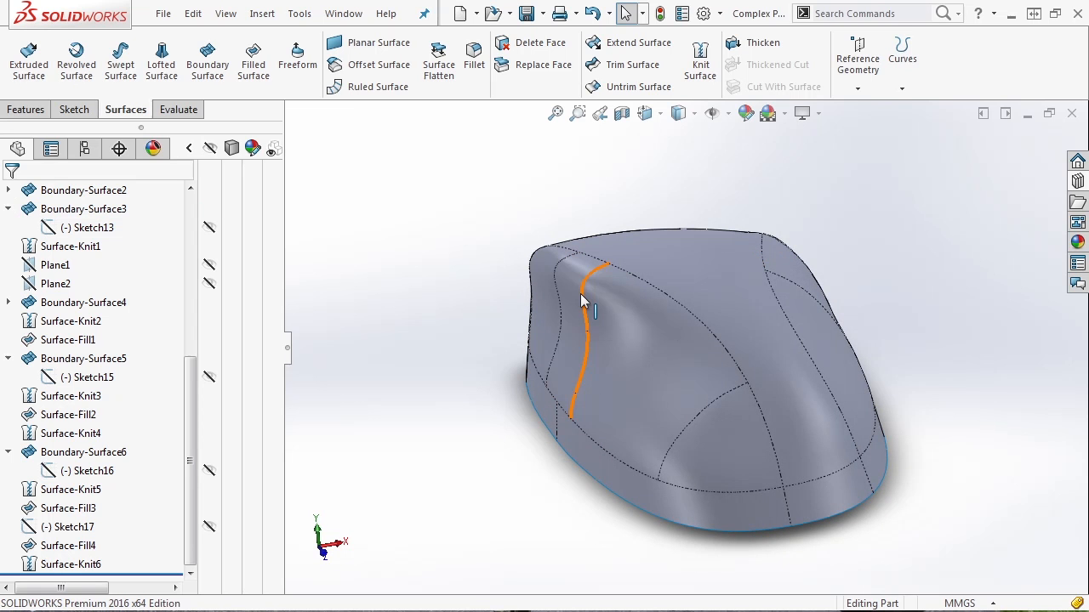
{"action": "left_click", "coordinate": [668, 259]}
{"action": "left_click", "coordinate": [908, 331]}
{"action": "key", "text": "ctrl+5"}
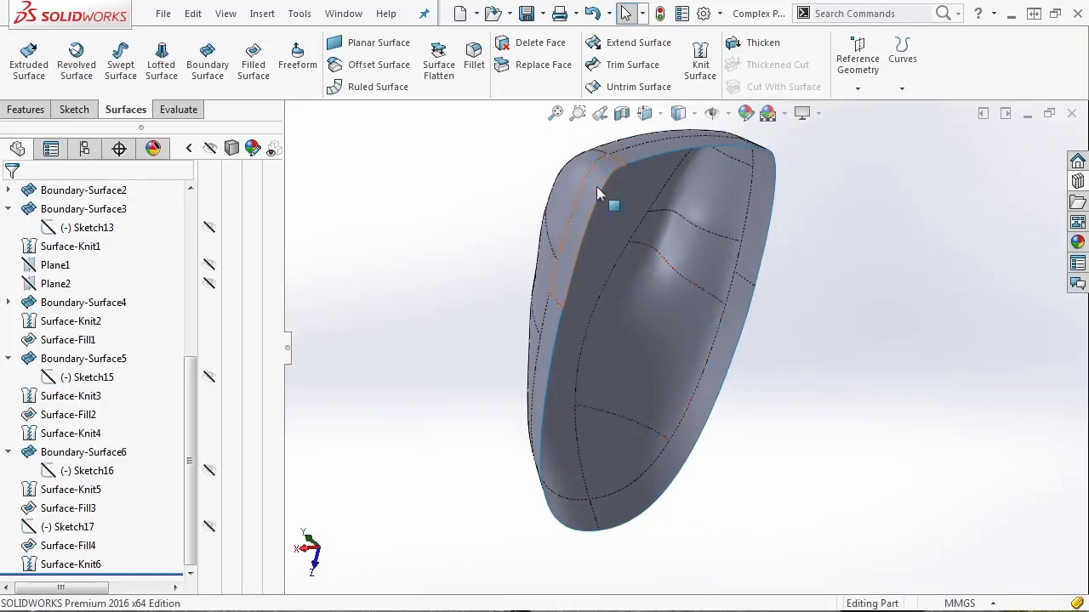
{"action": "left_click", "coordinate": [254, 64]}
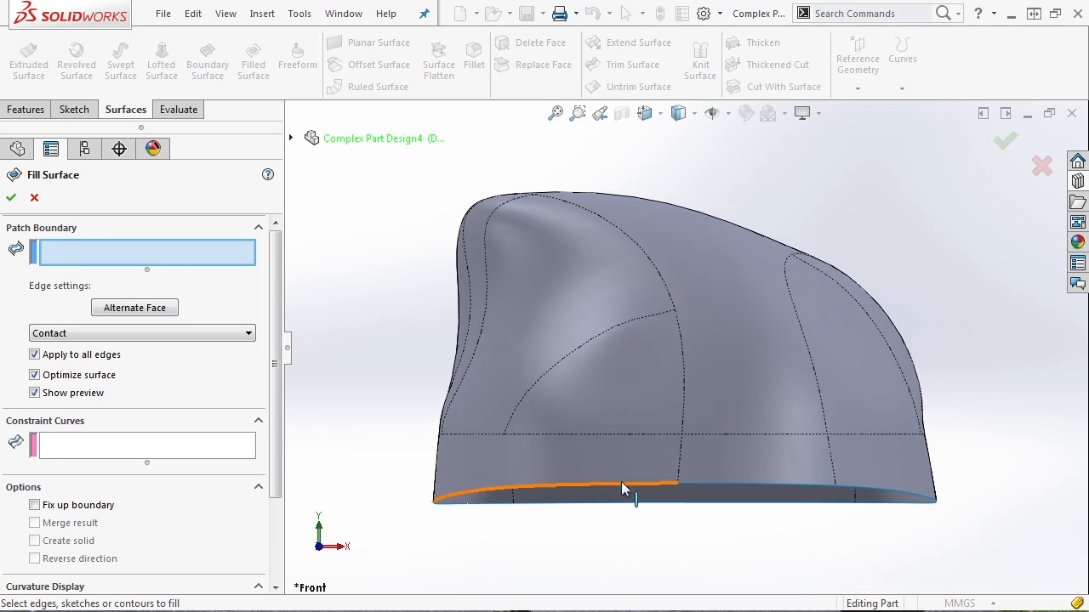
{"action": "key", "text": "ctrl+4"}
{"action": "scroll", "coordinate": [586, 427], "scroll_direction": "down", "scroll_amount": 3}
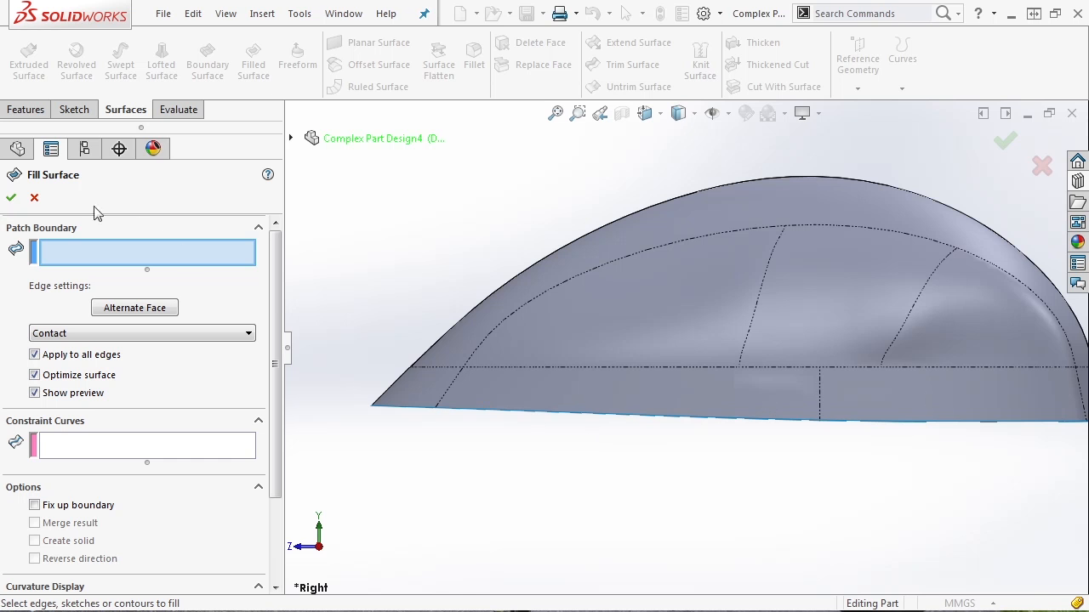
{"action": "left_click", "coordinate": [34, 198]}
Remove all faces of the lower strip around the body's open bottom using Delete Face with the plain Delete option
{"action": "left_click", "coordinate": [527, 48]}
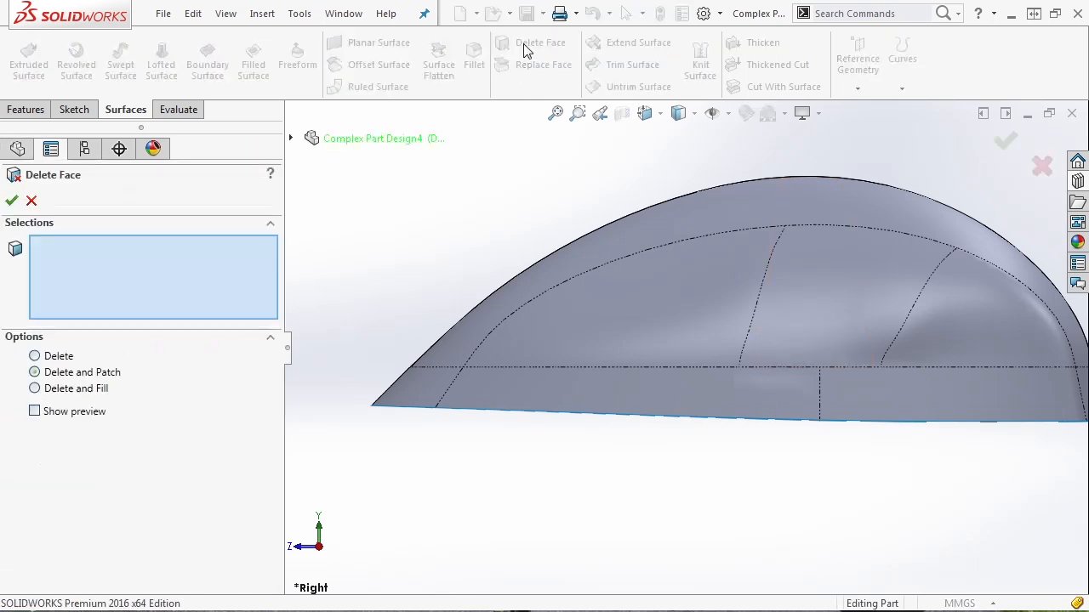
{"action": "left_click", "coordinate": [397, 381]}
{"action": "left_click", "coordinate": [548, 401]}
{"action": "left_click", "coordinate": [1003, 410]}
{"action": "scroll", "coordinate": [1003, 409], "scroll_direction": "up", "scroll_amount": 3}
{"action": "middle_click_drag", "start_coordinate": [924, 427], "coordinate": [408, 357]}
{"action": "left_click", "coordinate": [859, 402]}
{"action": "left_click", "coordinate": [753, 395]}
{"action": "left_click", "coordinate": [822, 388]}
{"action": "left_click", "coordinate": [35, 356]}
{"action": "left_click", "coordinate": [12, 200]}
Close the open bottom with a planar surface bounded by the complete loop of bottom edges
{"action": "middle_click_drag", "start_coordinate": [327, 328], "coordinate": [386, 237]}
{"action": "left_click", "coordinate": [379, 42]}
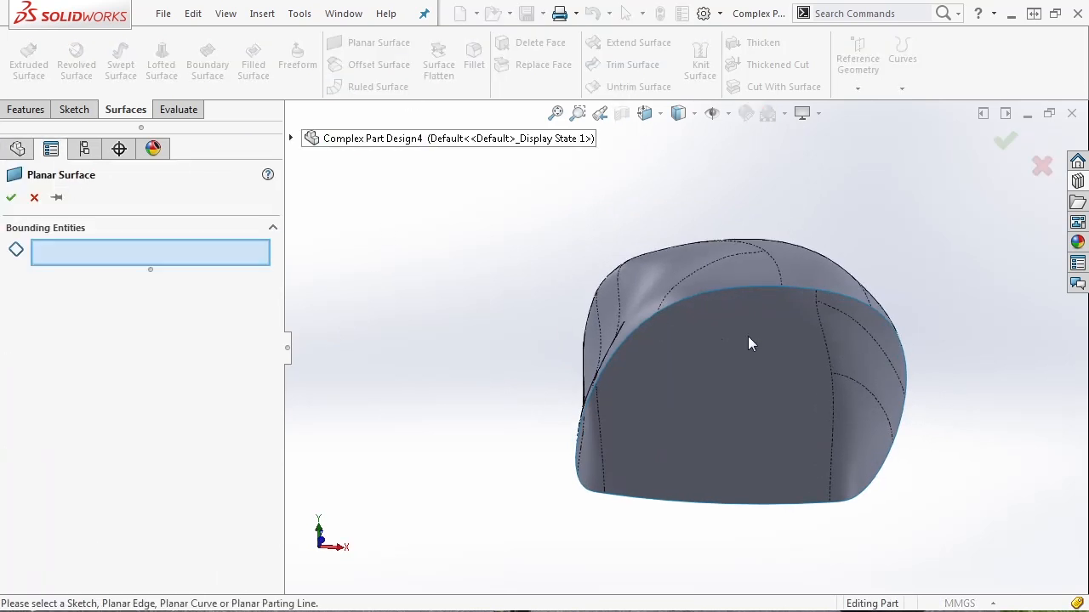
{"action": "right_click", "coordinate": [748, 287]}
{"action": "left_click", "coordinate": [867, 247]}
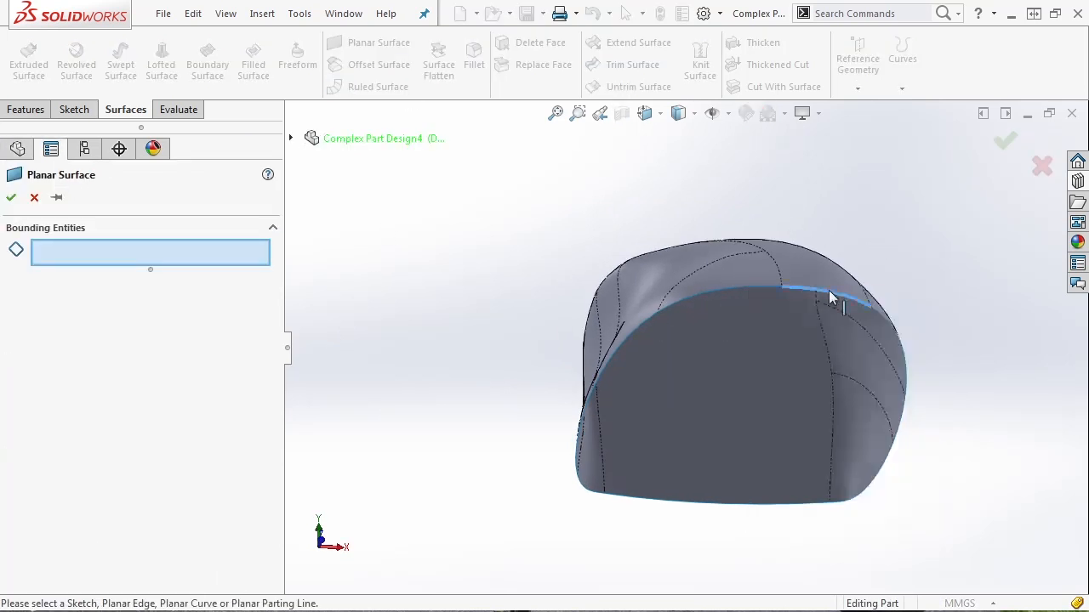
{"action": "right_click", "coordinate": [830, 292]}
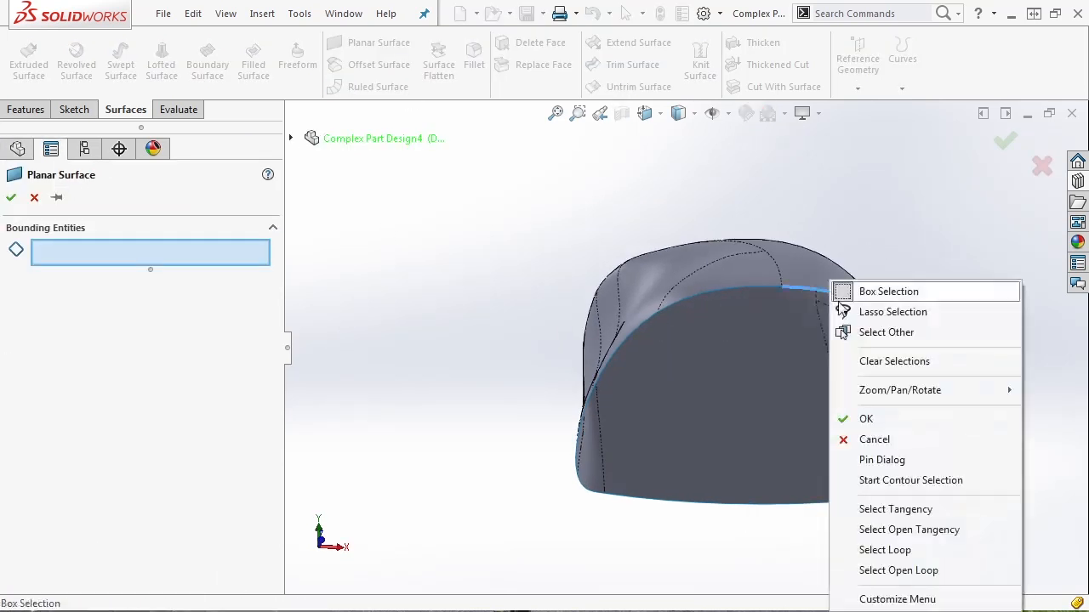
{"action": "left_click", "coordinate": [933, 571]}
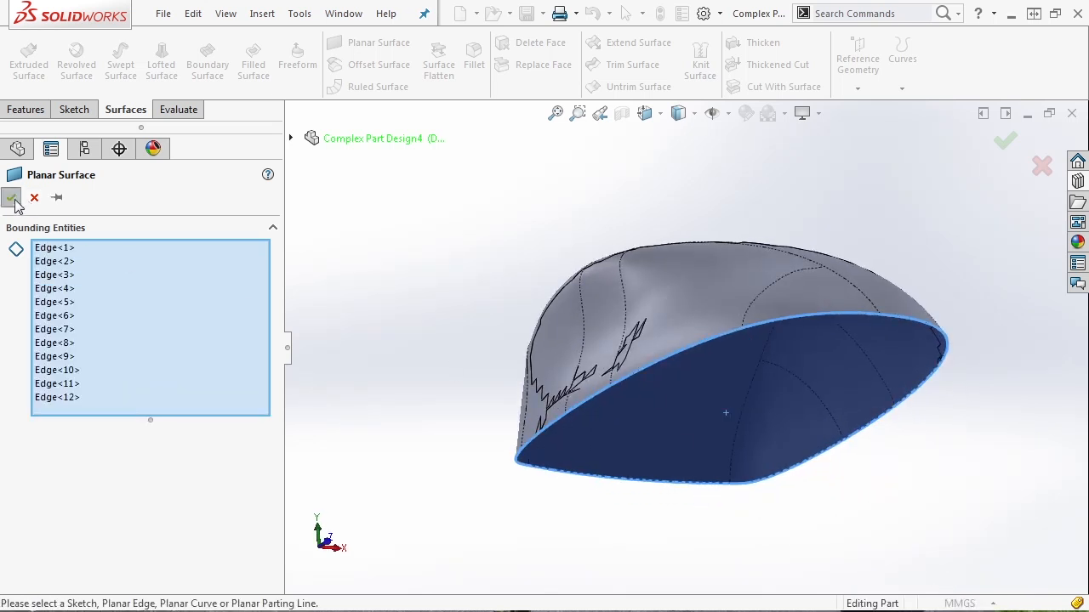
{"action": "left_click", "coordinate": [11, 198]}
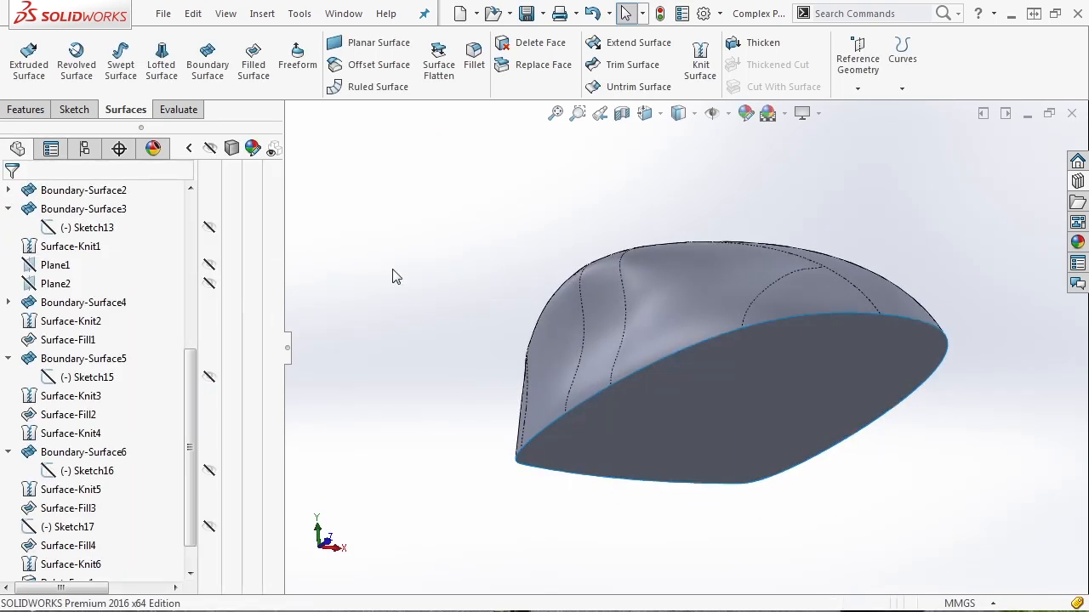
Knit the DeleteFace1 body and Surface-Plane1 together into a solid
{"action": "left_click", "coordinate": [700, 64]}
{"action": "left_click", "coordinate": [701, 272]}
{"action": "left_click", "coordinate": [704, 397]}
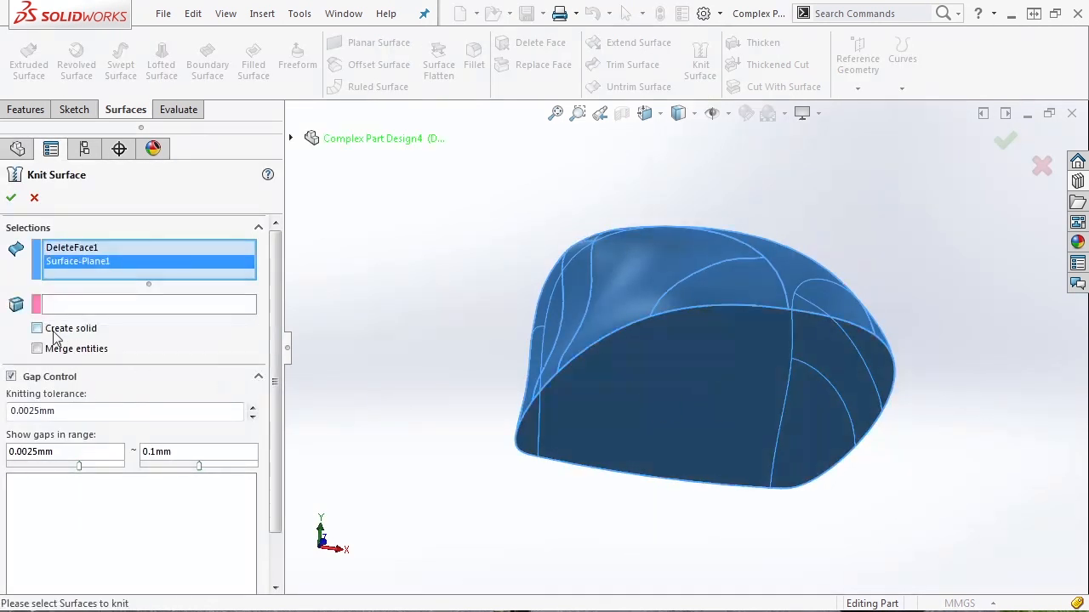
{"action": "left_click", "coordinate": [11, 199]}
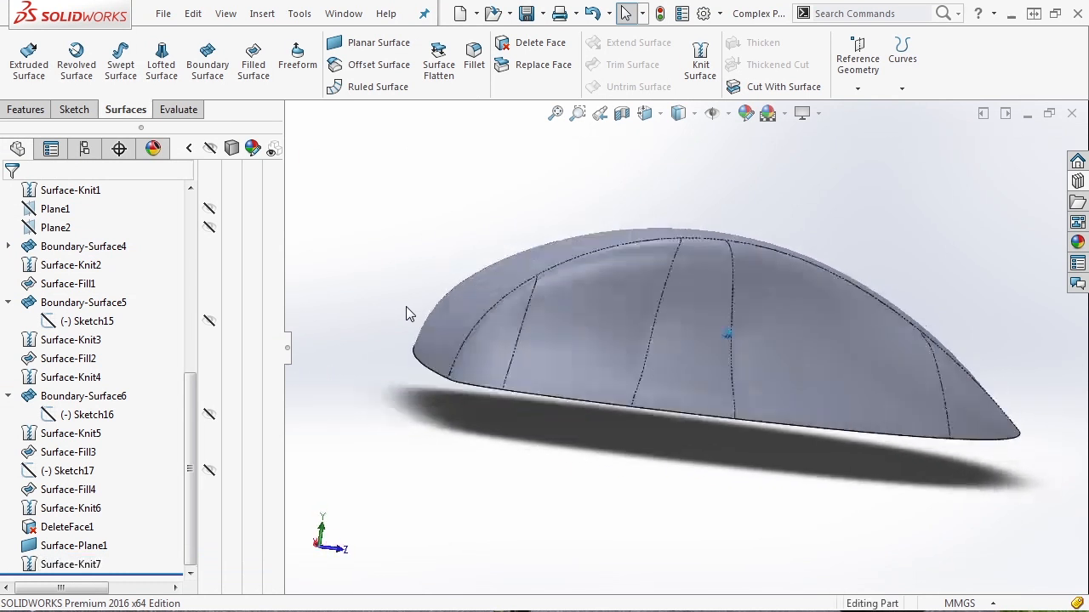
Inspect the body's interior with a temporary section parallel to the Front Plane, offset about -12 mm
{"action": "left_click", "coordinate": [621, 113]}
{"action": "middle_click_drag", "start_coordinate": [615, 260], "coordinate": [576, 254]}
{"action": "left_click_drag", "start_coordinate": [632, 349], "coordinate": [582, 366]}
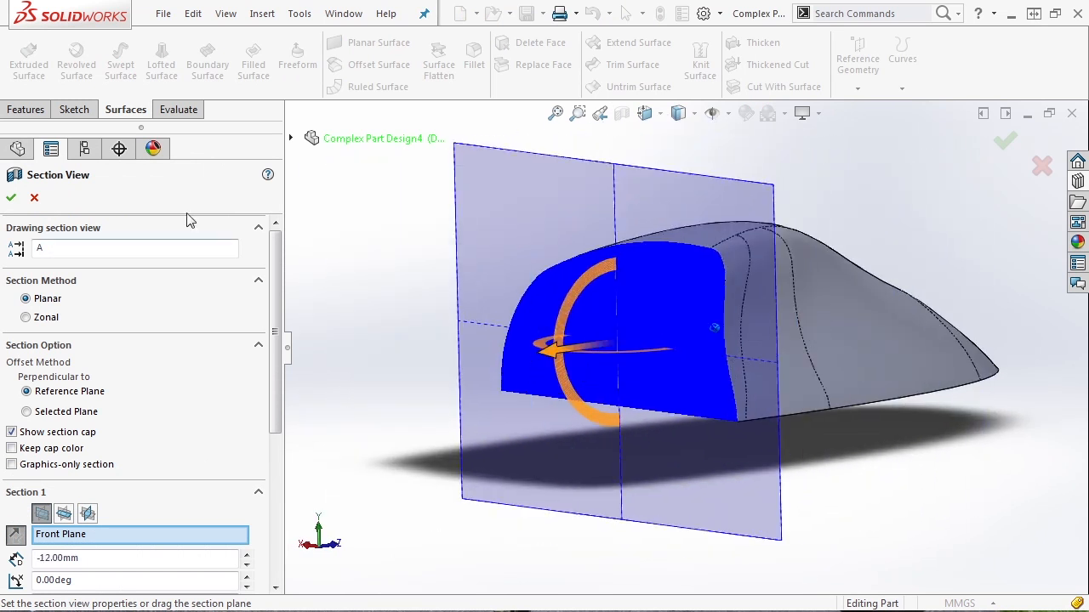
{"action": "left_click", "coordinate": [34, 197]}
Shell the solid to a 1 mm wall thickness, removing the flat bottom face
{"action": "middle_click_drag", "start_coordinate": [394, 320], "coordinate": [459, 213]}
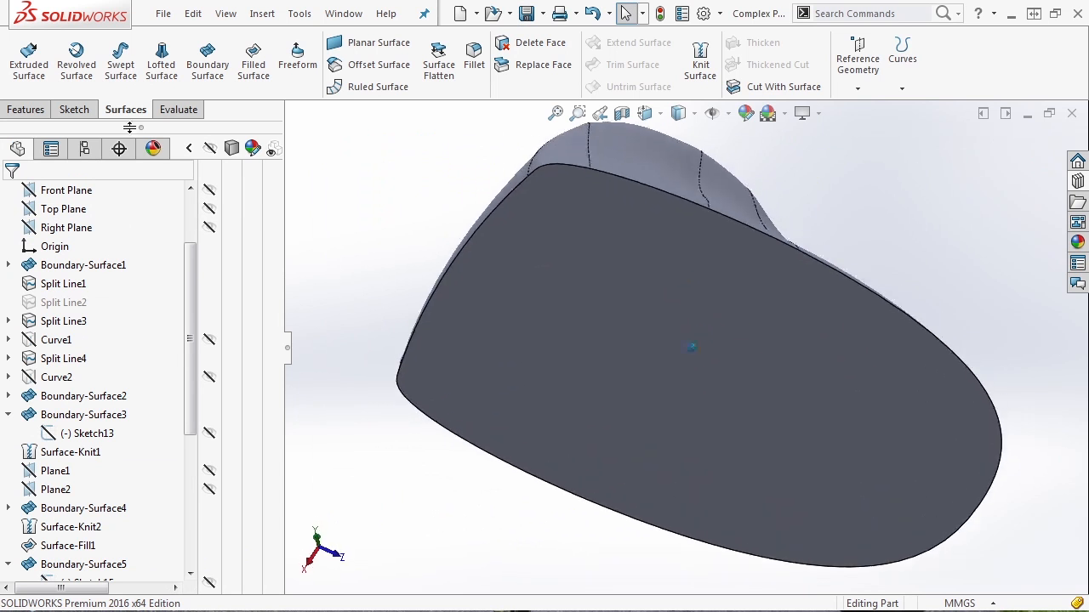
{"action": "left_click", "coordinate": [27, 108]}
{"action": "left_click", "coordinate": [567, 87]}
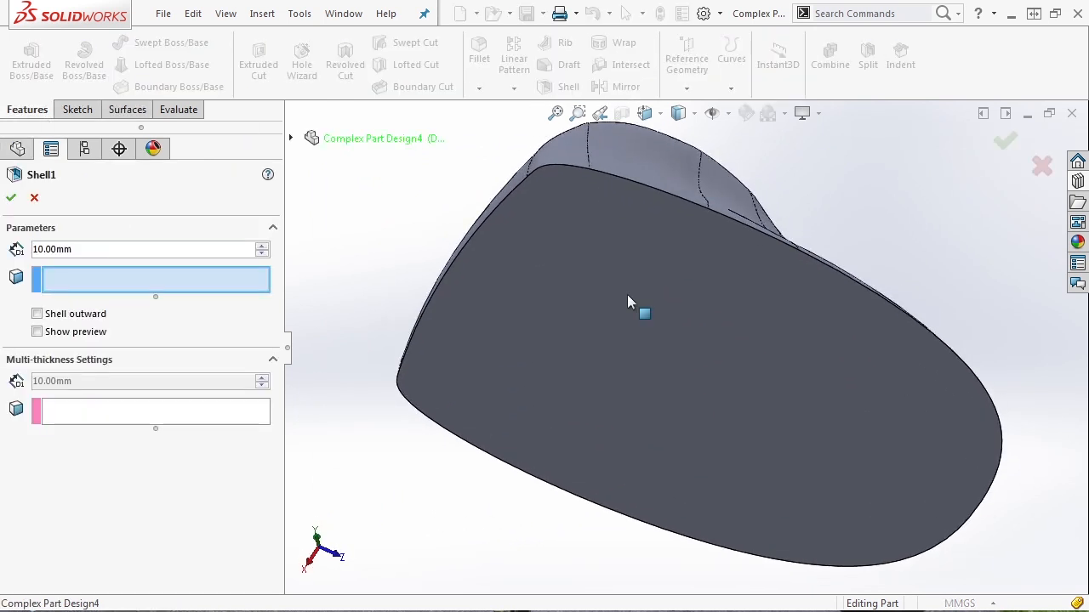
{"action": "left_click", "coordinate": [608, 303]}
{"action": "double_click", "coordinate": [105, 250]}
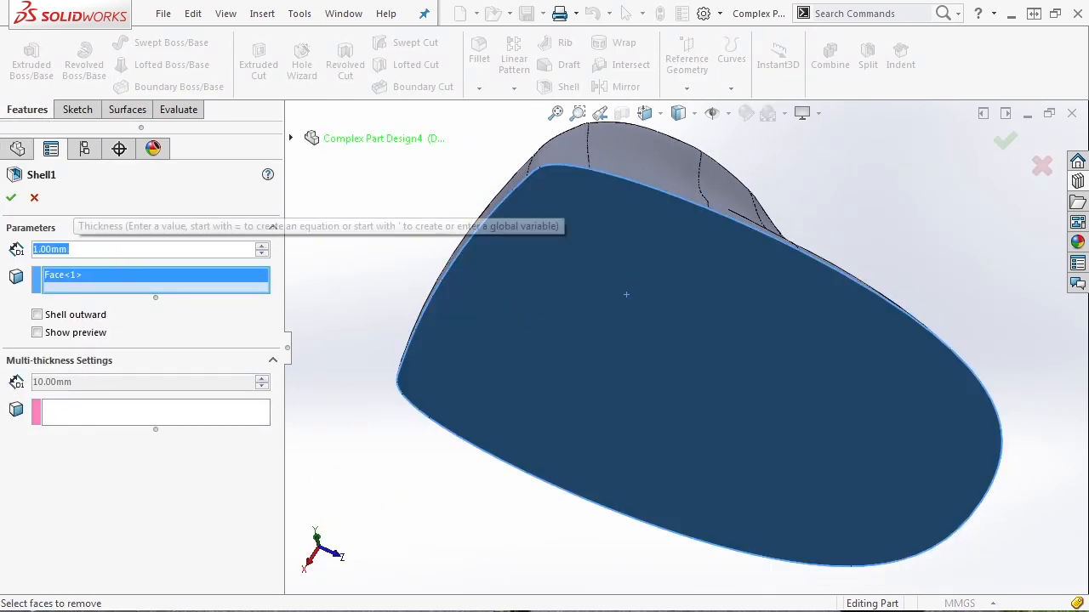
{"action": "type", "text": "1"}
{"action": "left_click", "coordinate": [104, 333]}
{"action": "left_click", "coordinate": [11, 197]}
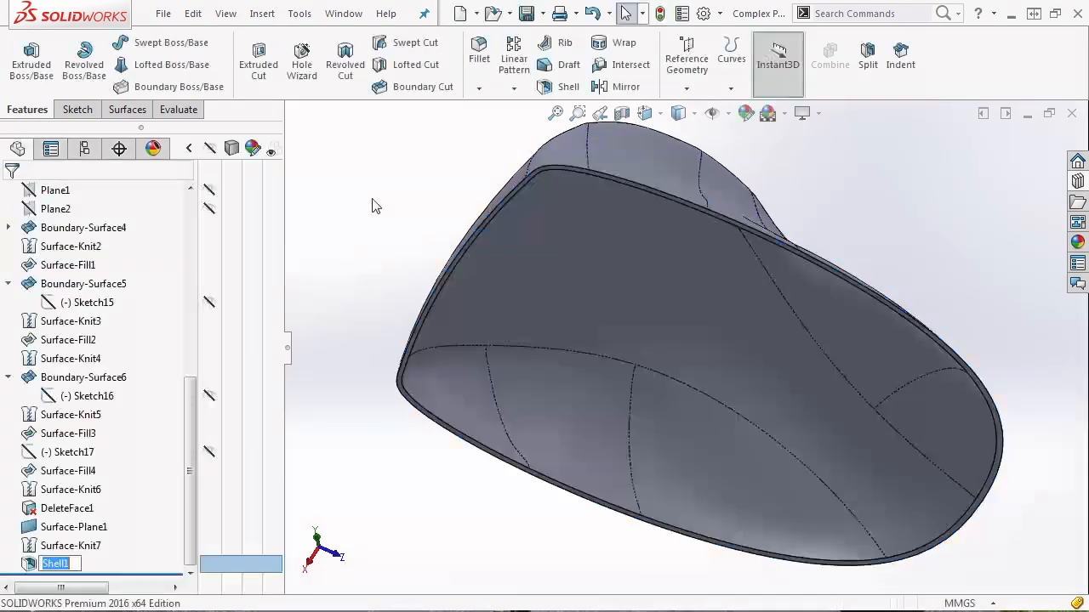
Examine the shell's wall along its length with a temporary section at the Right Plane
{"action": "scroll", "coordinate": [377, 224], "scroll_direction": "down", "scroll_amount": 5}
{"action": "left_click", "coordinate": [600, 114]}
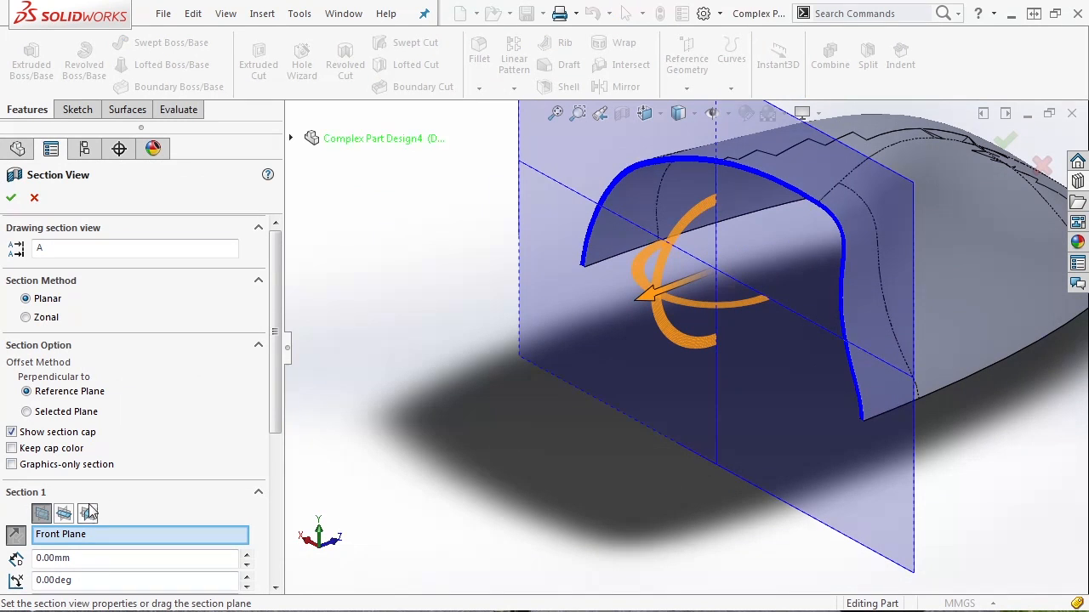
{"action": "left_click", "coordinate": [88, 513]}
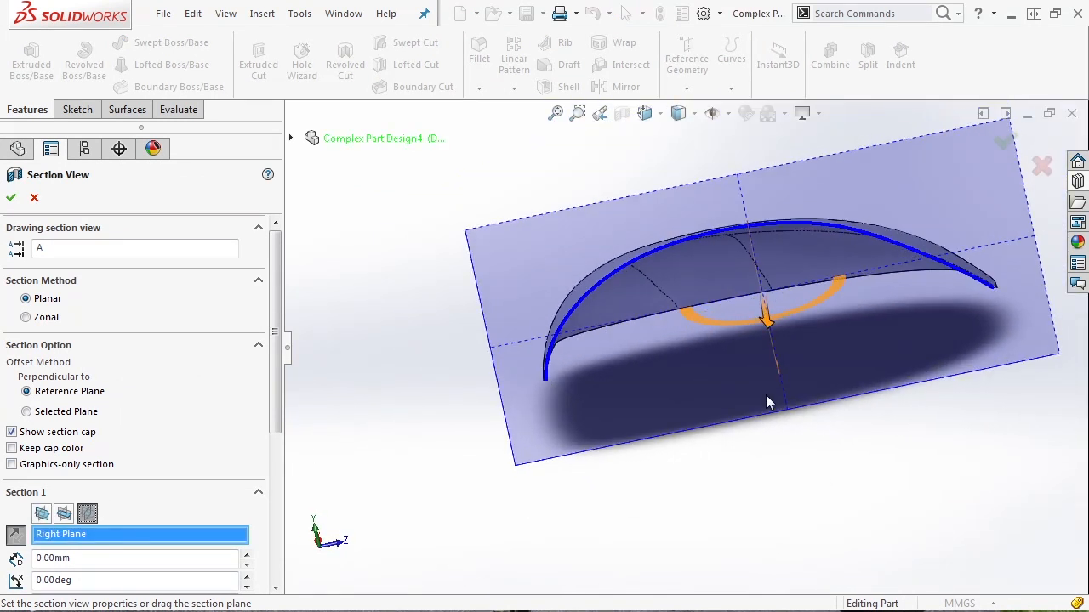
{"action": "scroll", "coordinate": [937, 336], "scroll_direction": "down", "scroll_amount": 5}
{"action": "scroll", "coordinate": [917, 328], "scroll_direction": "up", "scroll_amount": 5}
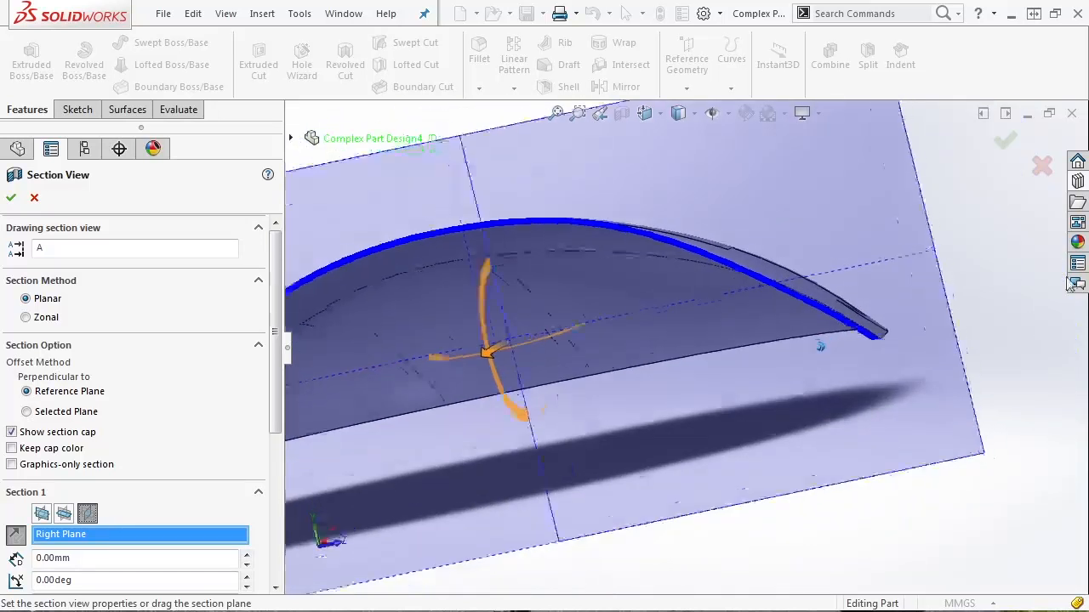
{"action": "scroll", "coordinate": [1029, 255], "scroll_direction": "up", "scroll_amount": 3}
{"action": "left_click", "coordinate": [1042, 165]}
Examine the shelled body's outer shape and face transitions from the front and several rotated views
{"action": "middle_click_drag", "start_coordinate": [1043, 166], "coordinate": [555, 351]}
{"action": "middle_click_drag", "start_coordinate": [665, 305], "coordinate": [578, 322]}
{"action": "key", "text": "ctrl+1"}
{"action": "scroll", "coordinate": [492, 362], "scroll_direction": "up", "scroll_amount": 4}
{"action": "key", "text": "Right"}
{"action": "key", "text": "Right"}
{"action": "key", "text": "Right"}
{"action": "key", "text": "Down"}
{"action": "key", "text": "Right"}
{"action": "key", "text": "Down"}
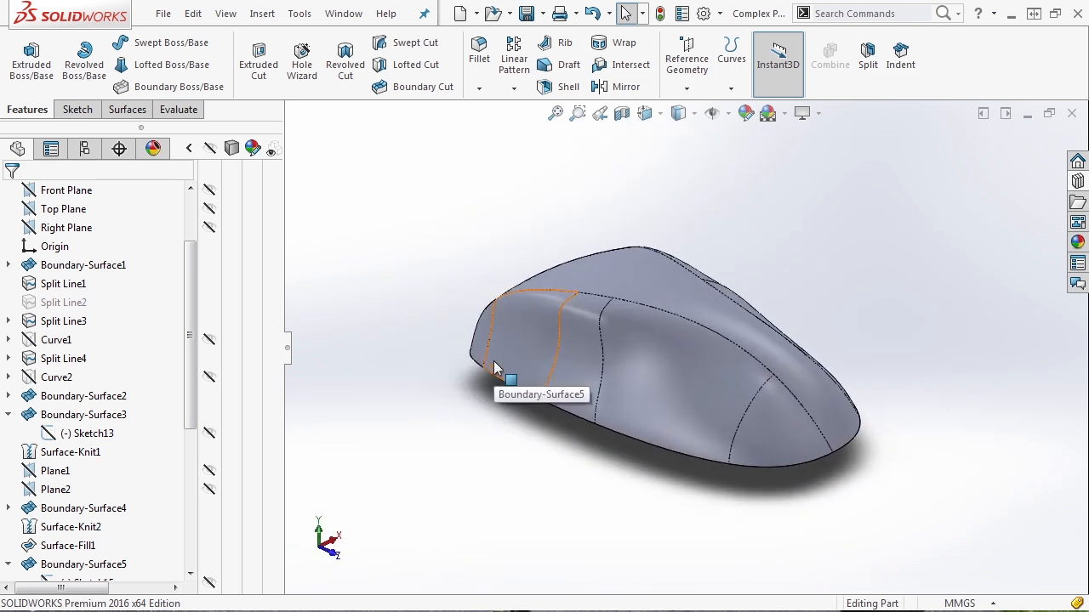
Save the part under the new file name Complex Part Design5 in the Chapter 07 folder
{"action": "left_click", "coordinate": [544, 19]}
{"action": "left_click", "coordinate": [561, 54]}
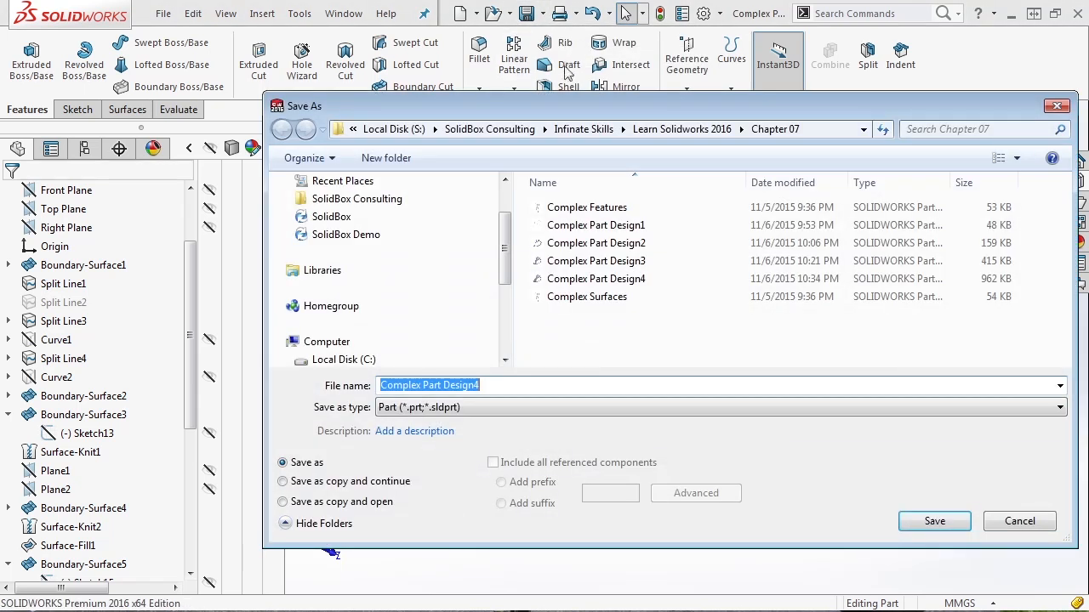
{"action": "left_click", "coordinate": [530, 385]}
{"action": "key", "text": "BackSpace"}
{"action": "type", "text": "5"}
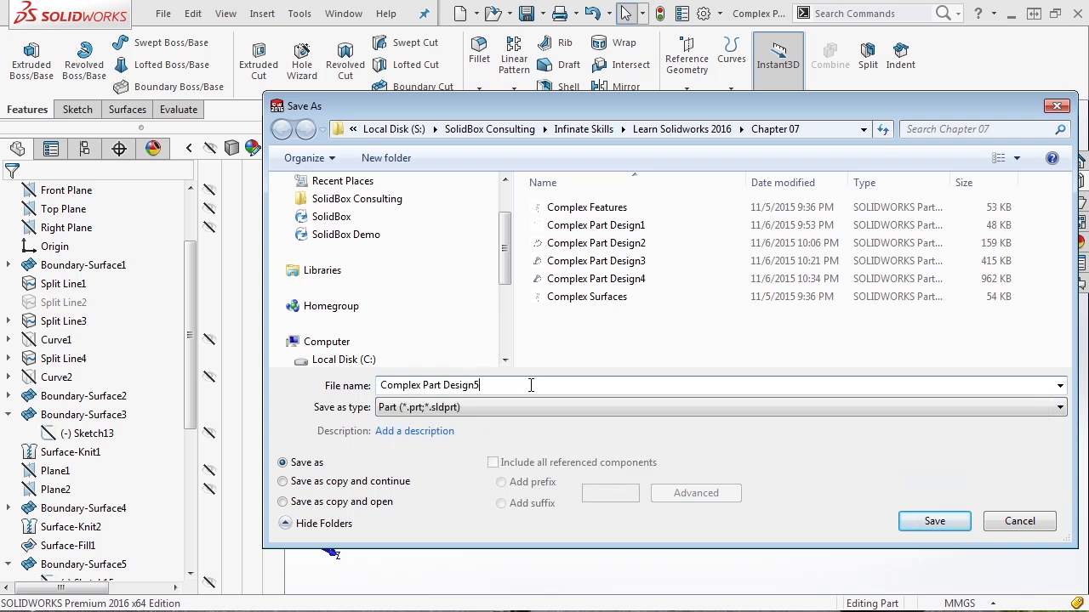